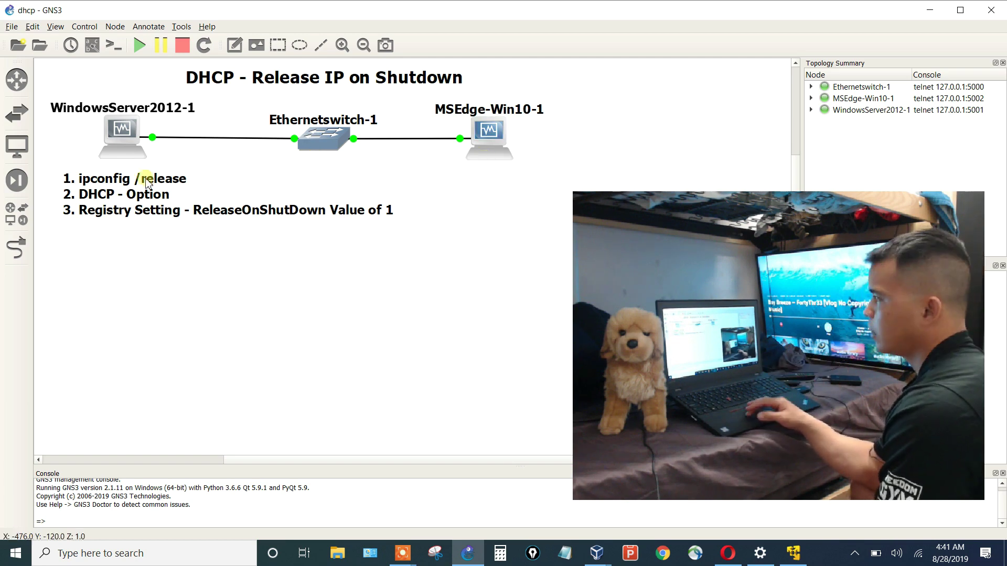
Bring the Windows Server 2012 VM forward and dismiss its mouse and keyboard notice bars.
{"action": "mouse_move", "coordinate": [113, 157]}
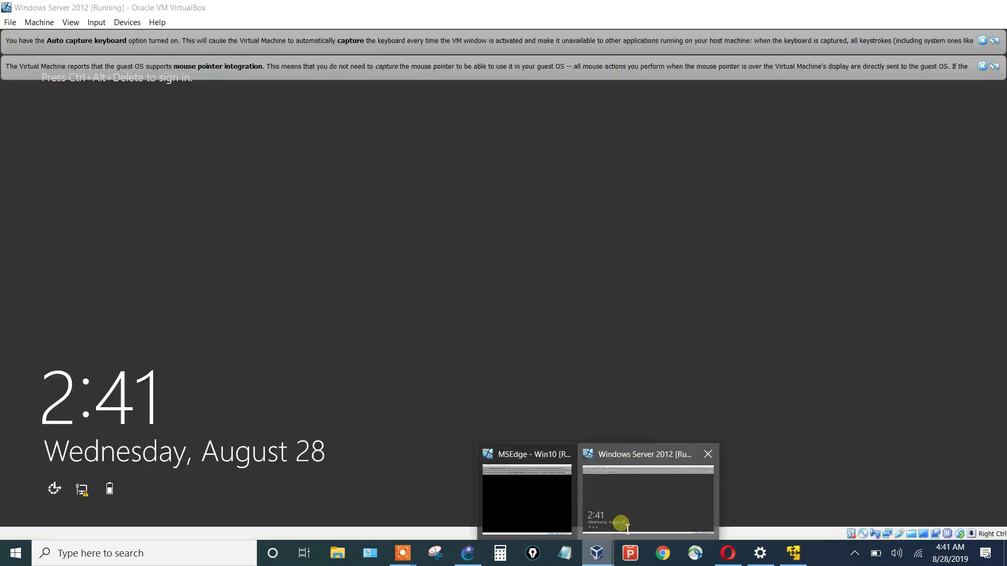
{"action": "left_click", "coordinate": [618, 522]}
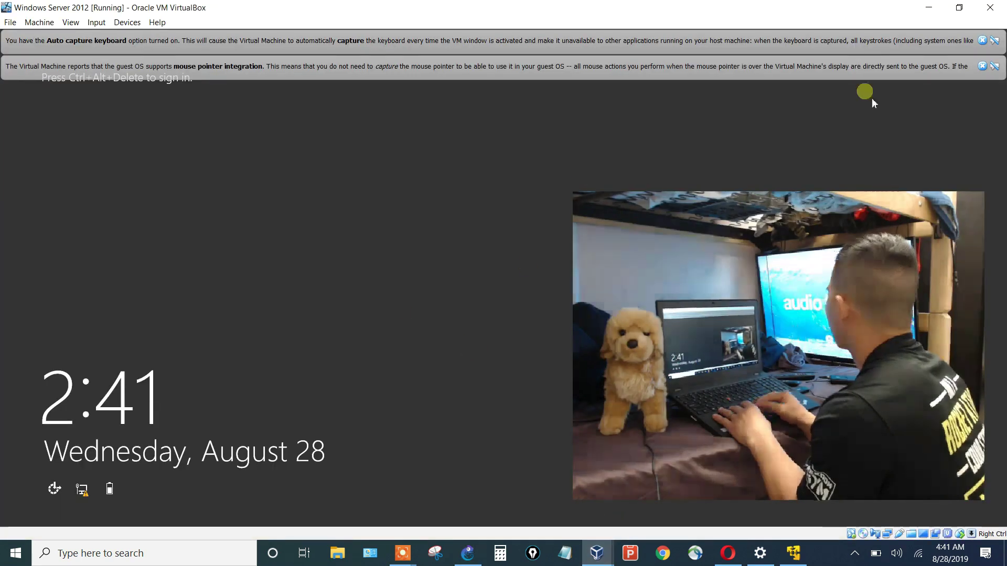
{"action": "left_click", "coordinate": [982, 66]}
{"action": "left_click", "coordinate": [982, 40]}
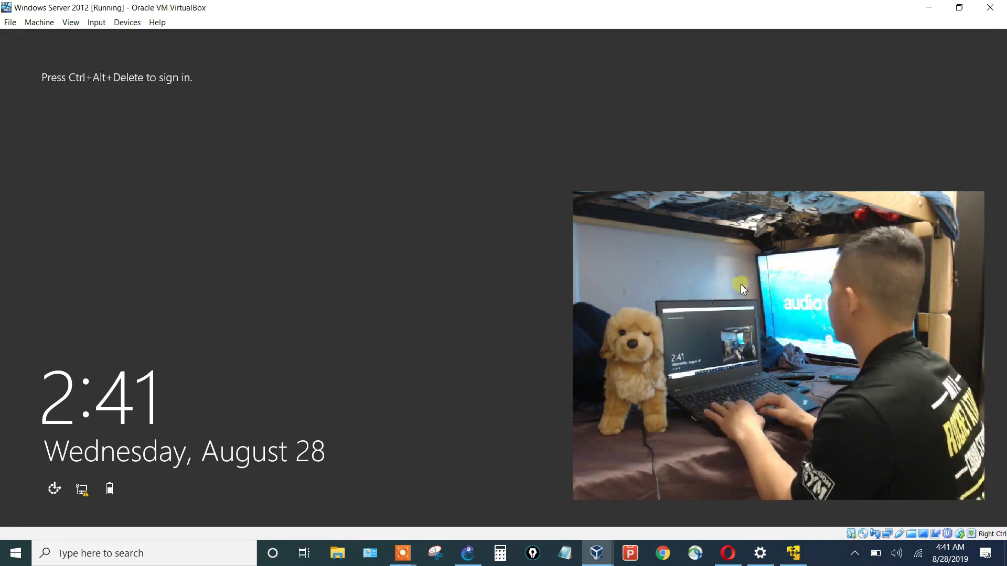
Sign the server in as Administrator with the account password.
{"action": "left_click", "coordinate": [597, 561]}
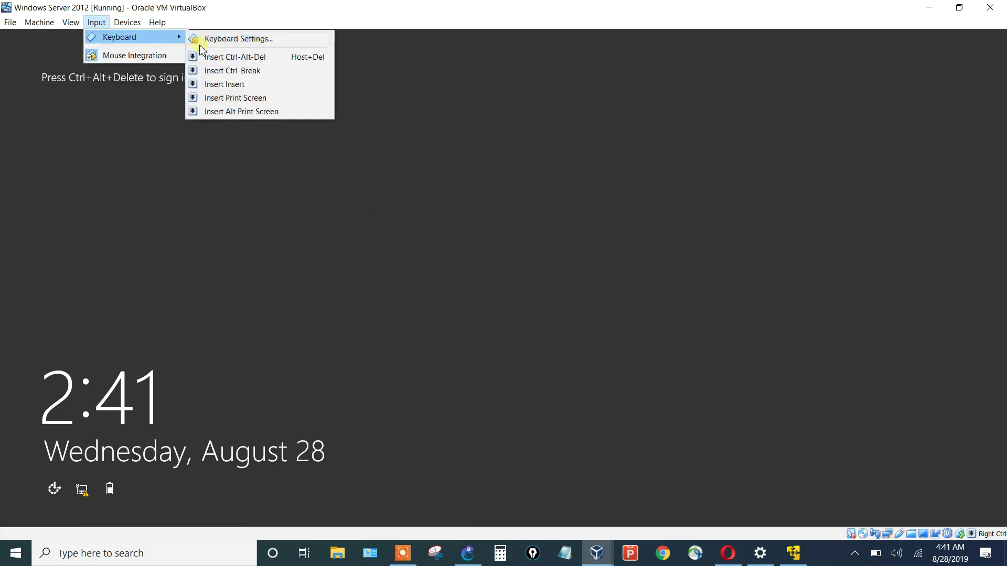
{"action": "left_click", "coordinate": [210, 57]}
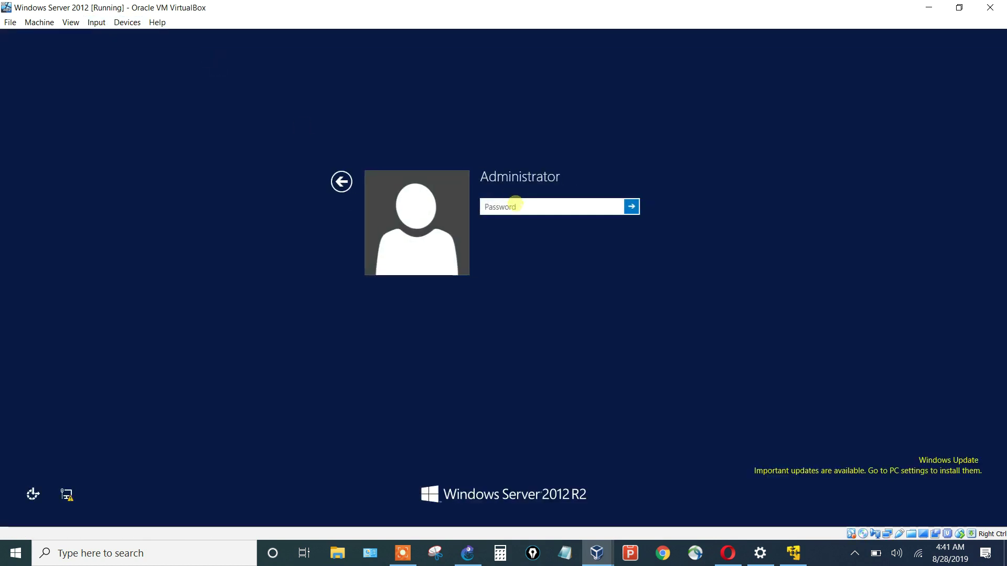
{"action": "type", "text": "P"}
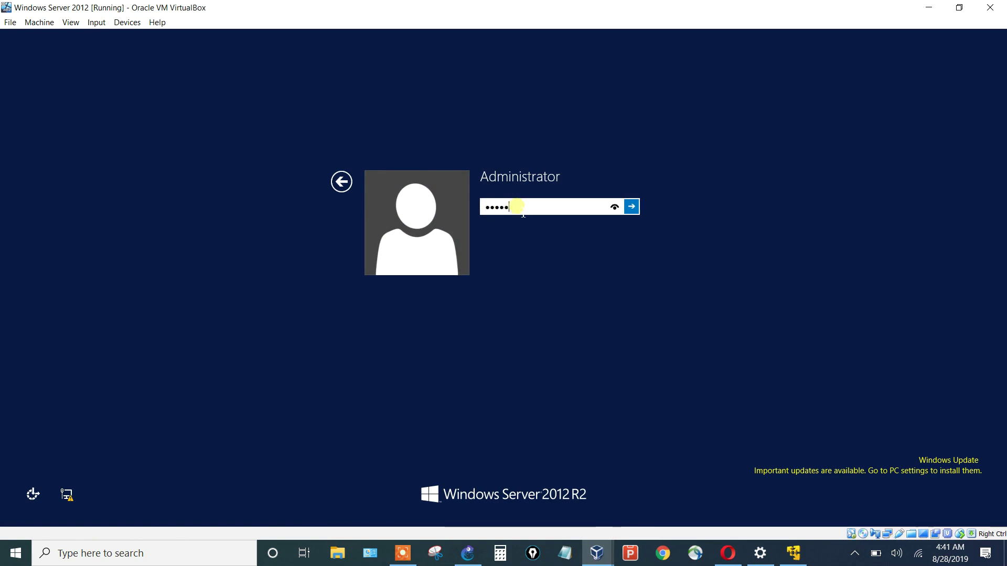
{"action": "key", "text": "Return"}
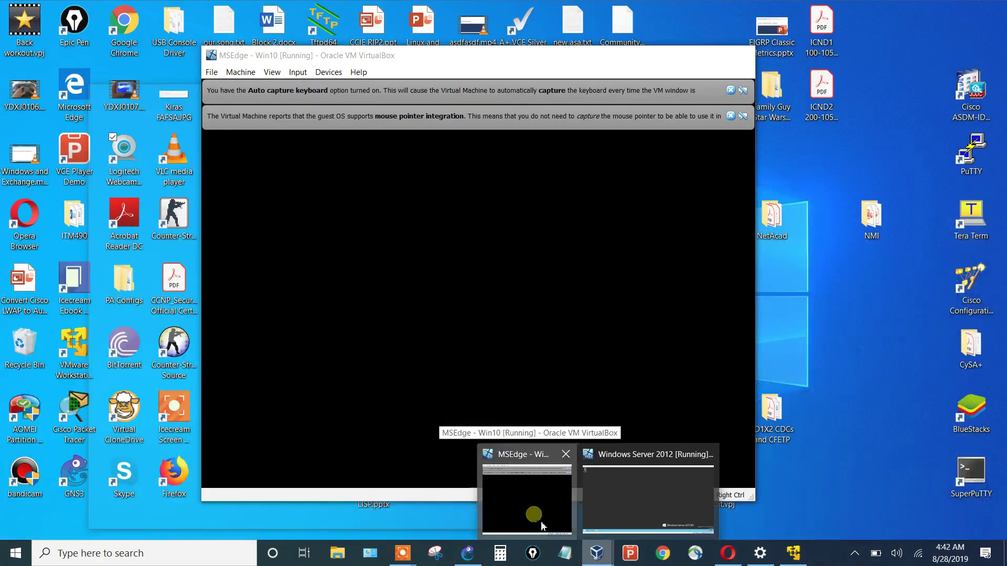
Bring the Win10 VM forward, clear its banners and log in with the account password.
{"action": "left_click", "coordinate": [535, 514]}
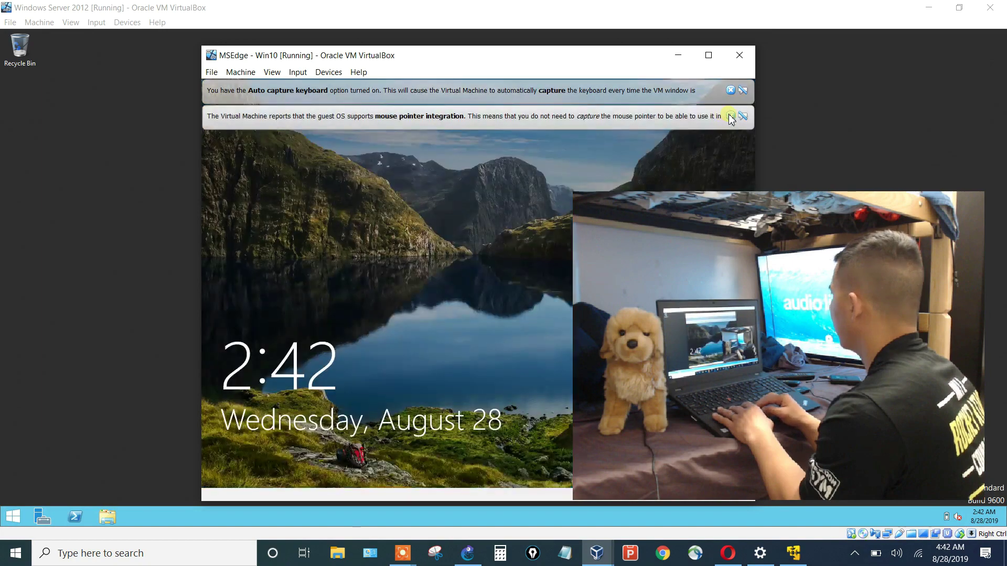
{"action": "left_click", "coordinate": [730, 116]}
{"action": "left_click", "coordinate": [730, 90]}
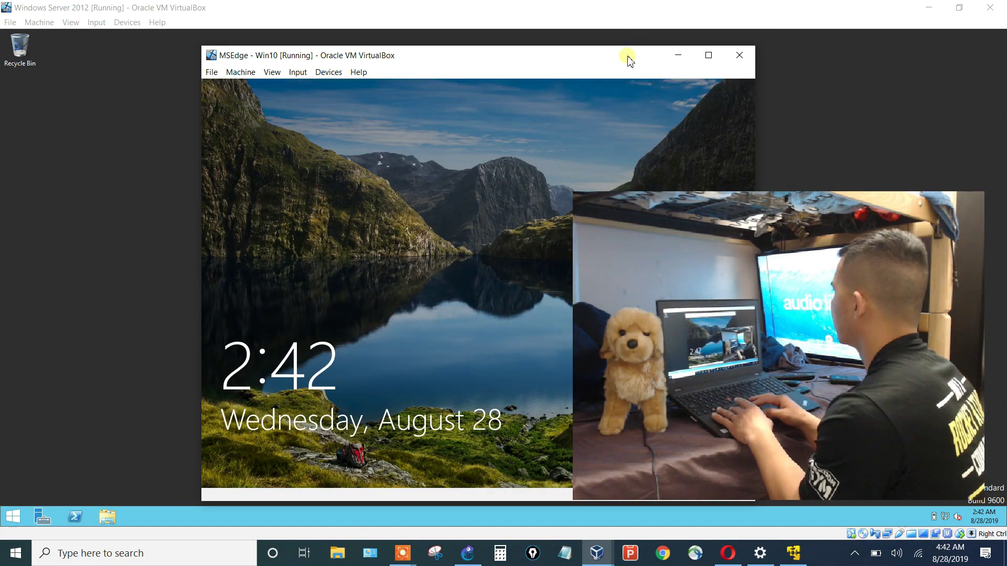
{"action": "left_click_drag", "start_coordinate": [629, 55], "coordinate": [443, 93]}
{"action": "left_click", "coordinate": [370, 325]}
{"action": "type", "text": "Passw0rd!"}
{"action": "key", "text": "Return"}
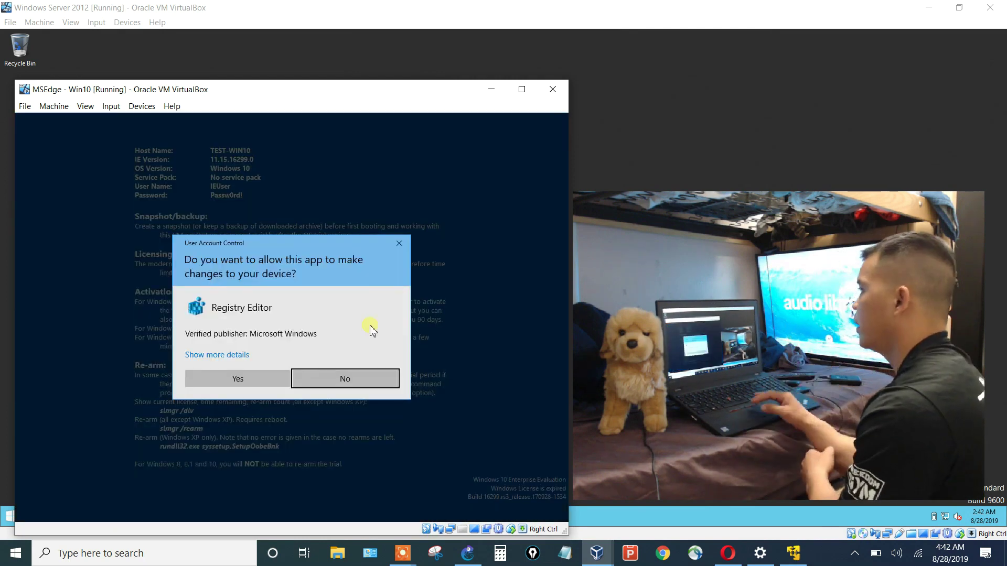
Allow Registry Editor through UAC, widen it to show full value data, then minimize it.
{"action": "left_click", "coordinate": [237, 379]}
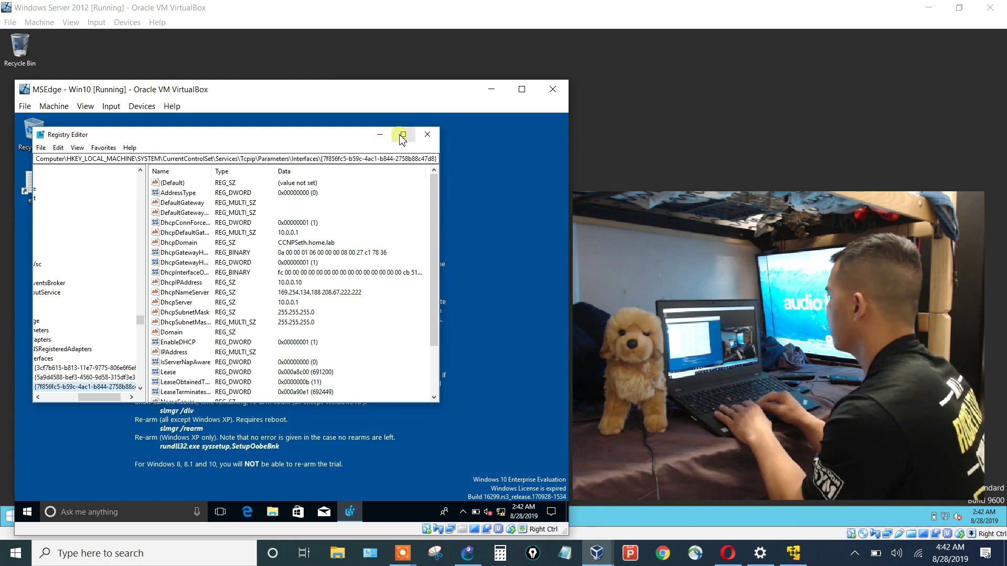
{"action": "left_click", "coordinate": [380, 135]}
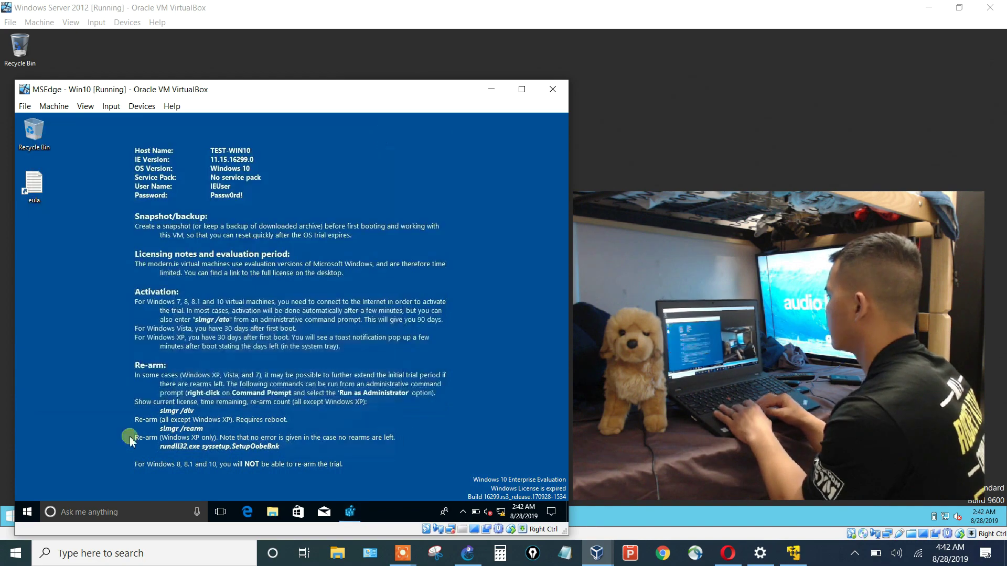
{"action": "left_click", "coordinate": [353, 514]}
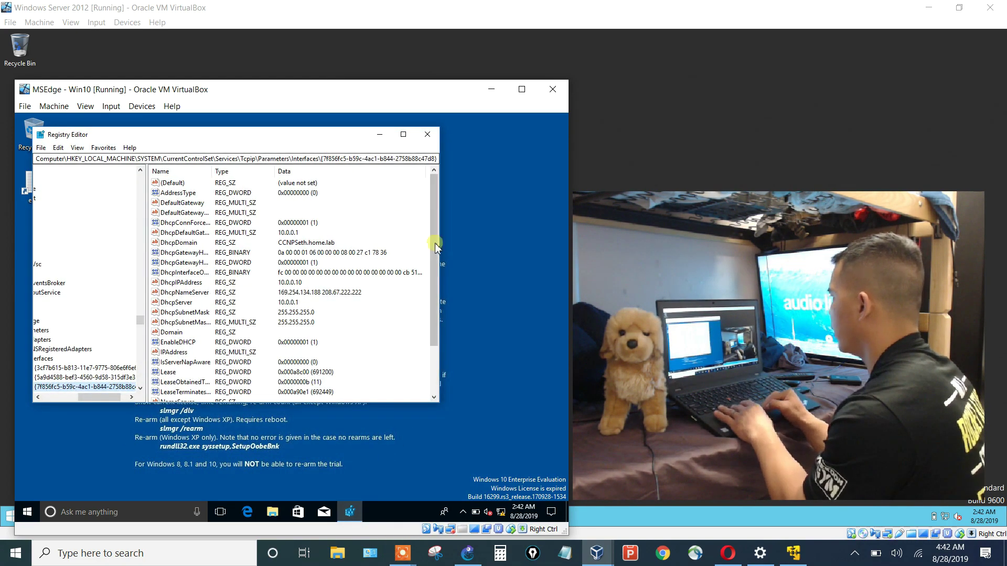
{"action": "left_click_drag", "start_coordinate": [439, 247], "coordinate": [563, 264]}
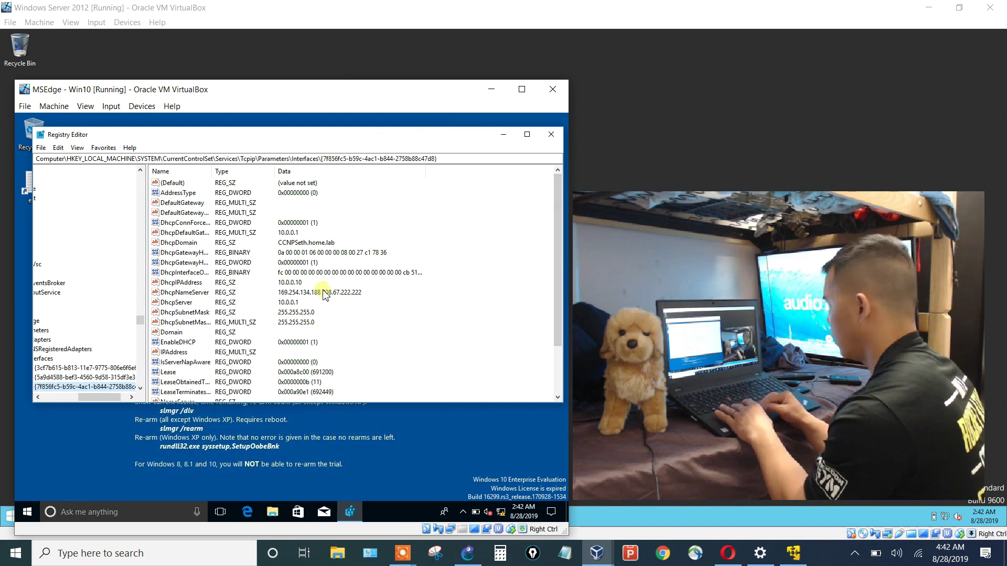
{"action": "left_click", "coordinate": [504, 134]}
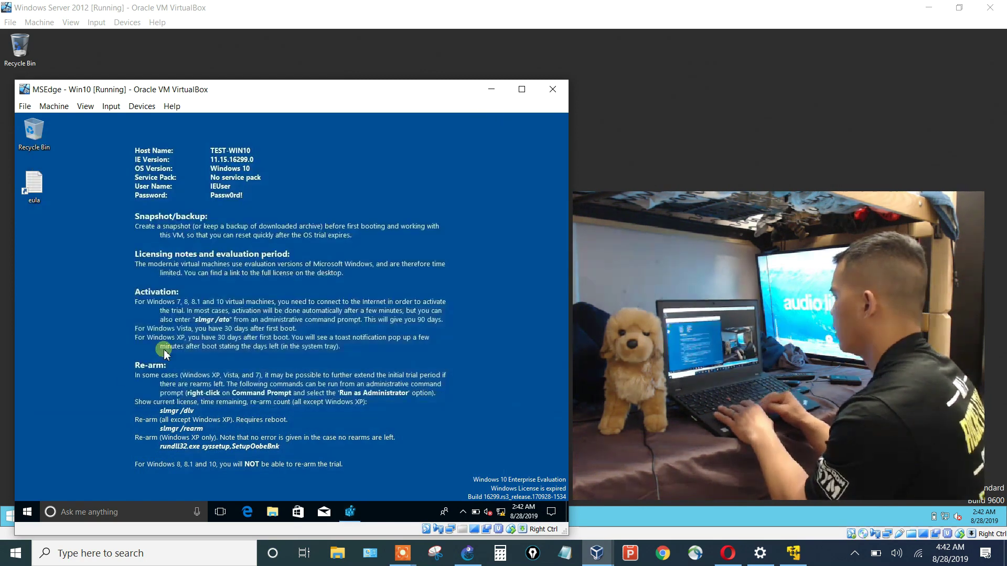
Launch Command Prompt via Start search for cmd and run ipconfig, showing 10.0.0.10.
{"action": "left_click", "coordinate": [28, 512]}
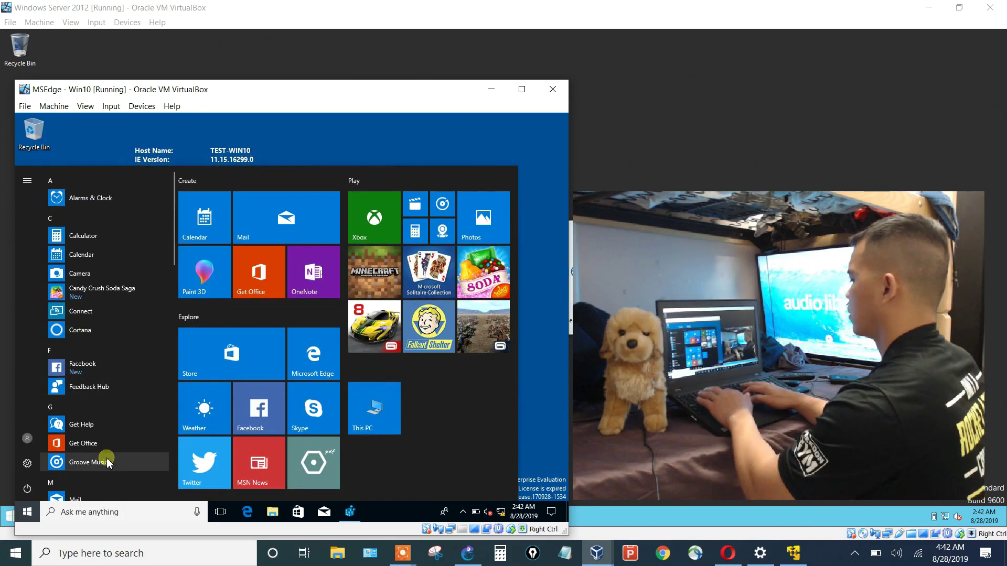
{"action": "type", "text": "cmd'"}
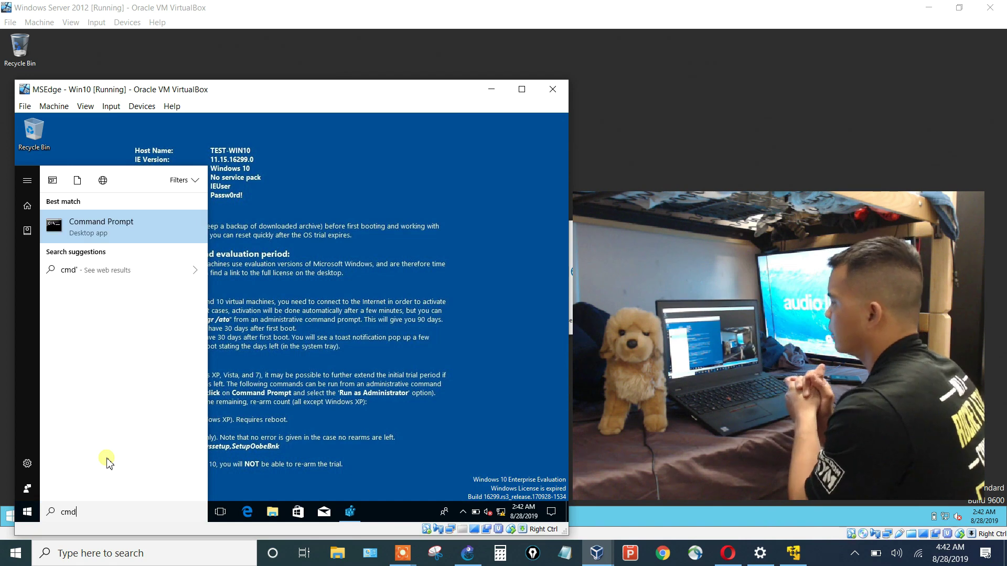
{"action": "left_click", "coordinate": [142, 245]}
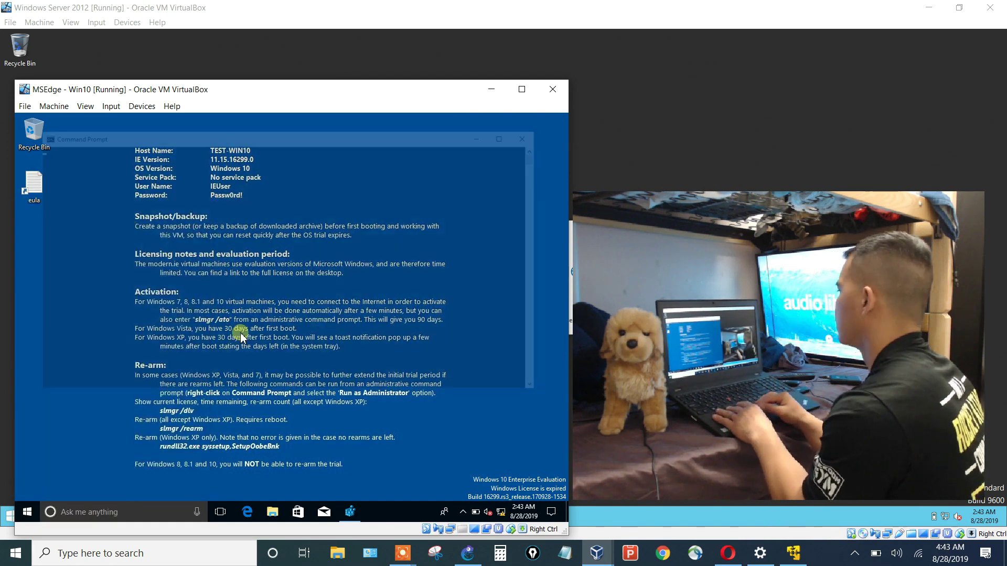
{"action": "left_click", "coordinate": [291, 297]}
{"action": "type", "text": "ipconfig"}
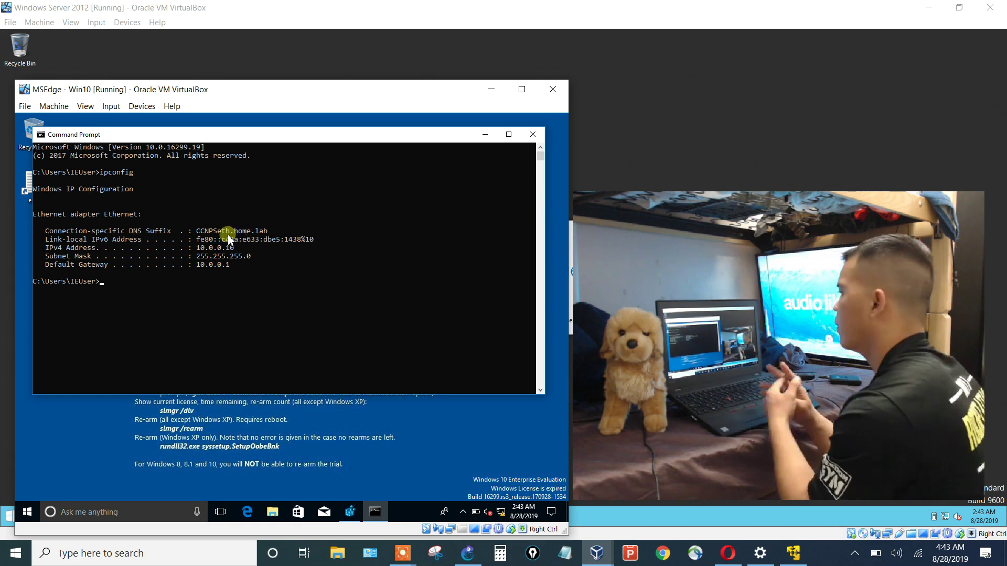
On the Windows Server 2012 VM, launch the DHCP console from Server Manager's tools list.
{"action": "left_click", "coordinate": [370, 13]}
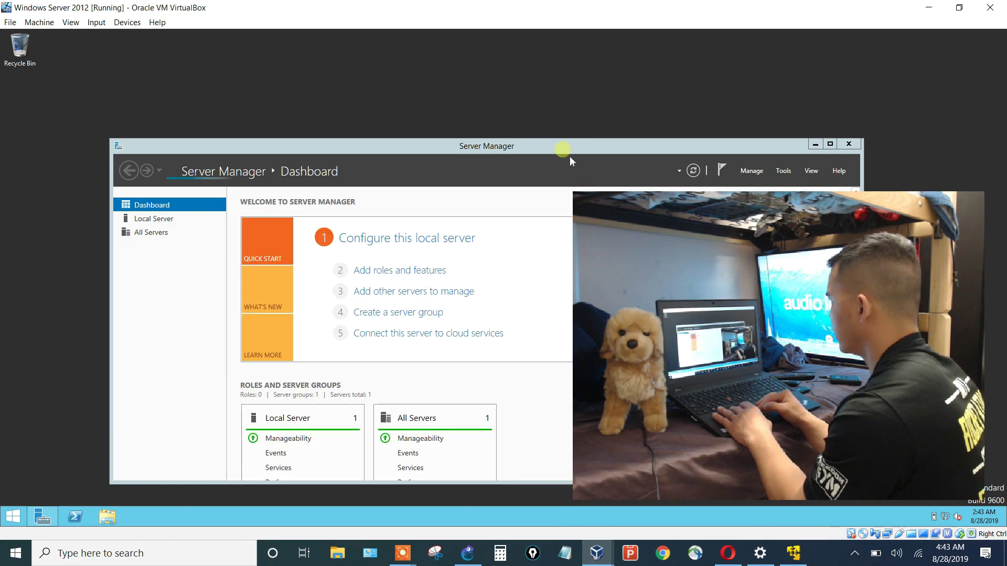
{"action": "left_click_drag", "start_coordinate": [568, 153], "coordinate": [487, 77]}
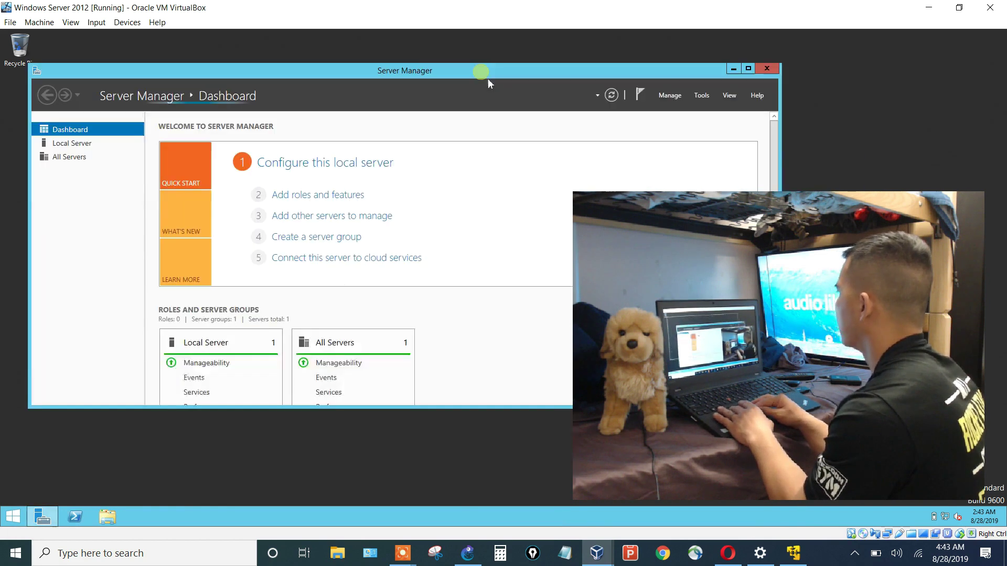
{"action": "left_click", "coordinate": [705, 103]}
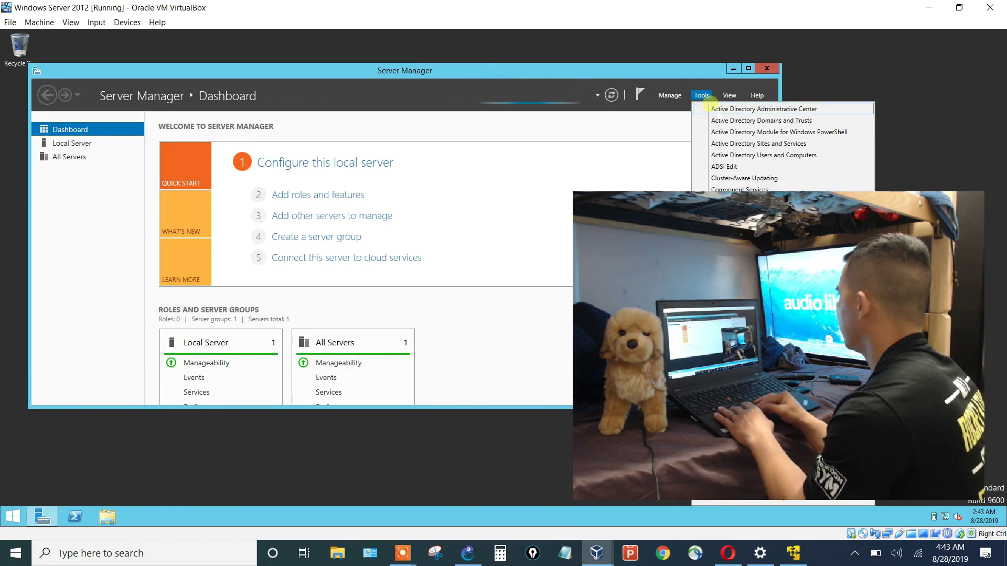
{"action": "left_click", "coordinate": [663, 77]}
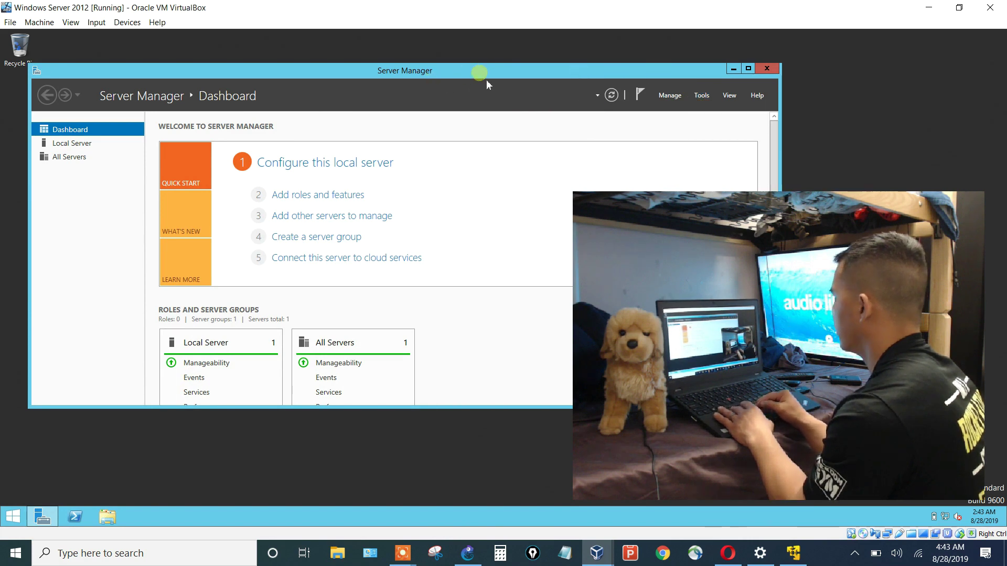
{"action": "left_click_drag", "start_coordinate": [498, 77], "coordinate": [329, 90]}
{"action": "left_click", "coordinate": [528, 109]}
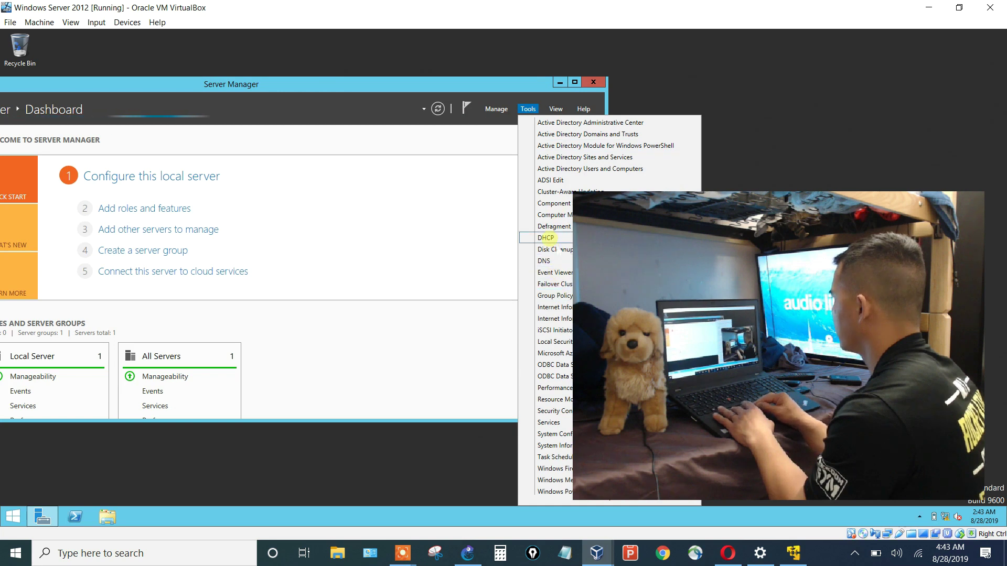
{"action": "left_click", "coordinate": [546, 237]}
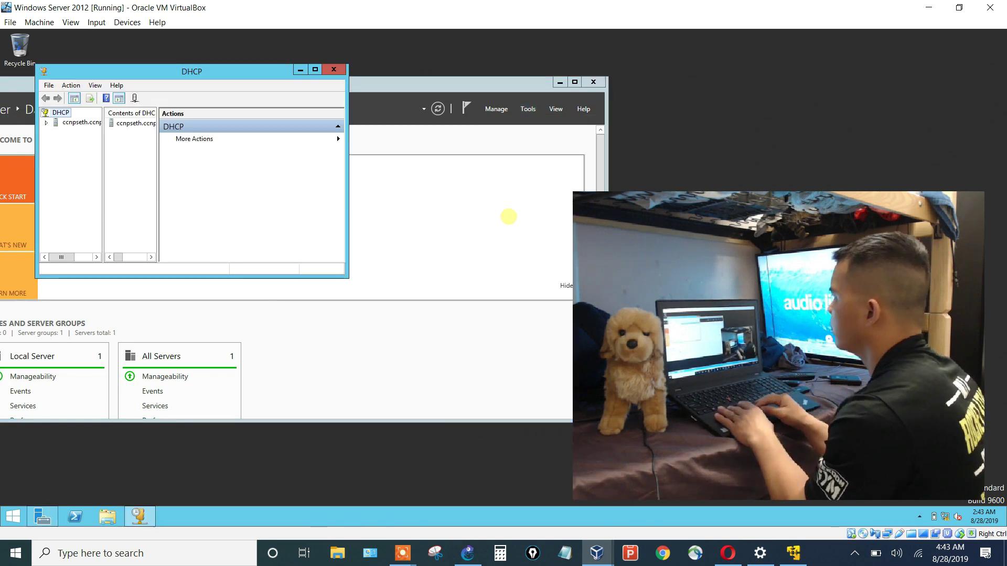
Expand IPv4 and scope 10.0.0.0 to show Scope Options, including router 10.0.0.1.
{"action": "left_click_drag", "start_coordinate": [349, 214], "coordinate": [647, 216]}
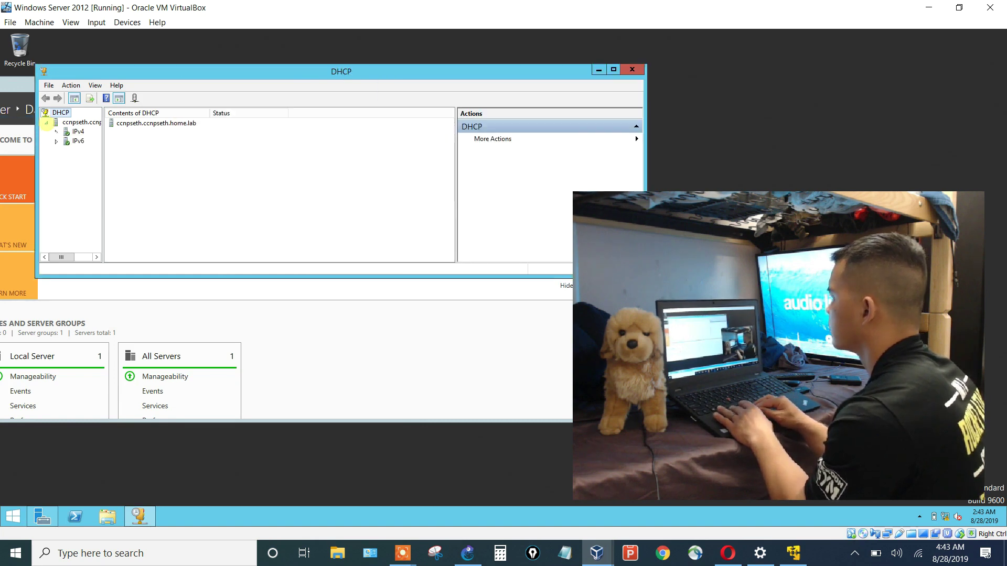
{"action": "double_click", "coordinate": [76, 131]}
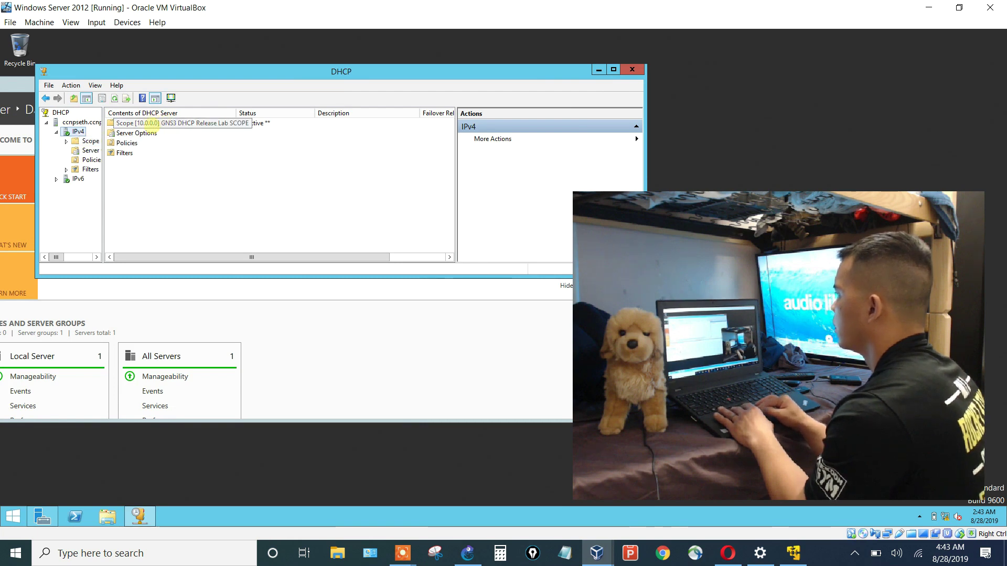
{"action": "double_click", "coordinate": [151, 133]}
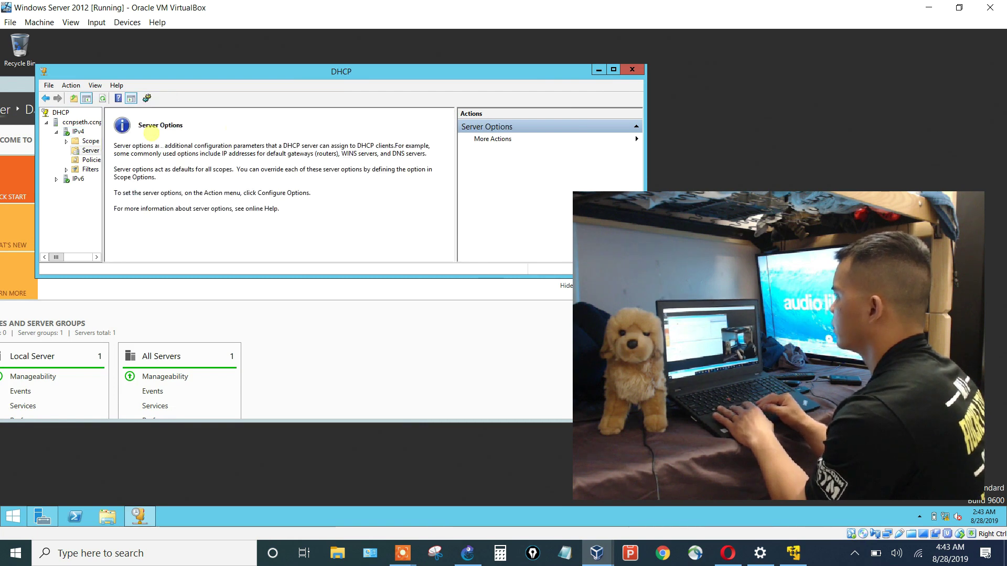
{"action": "double_click", "coordinate": [98, 141]}
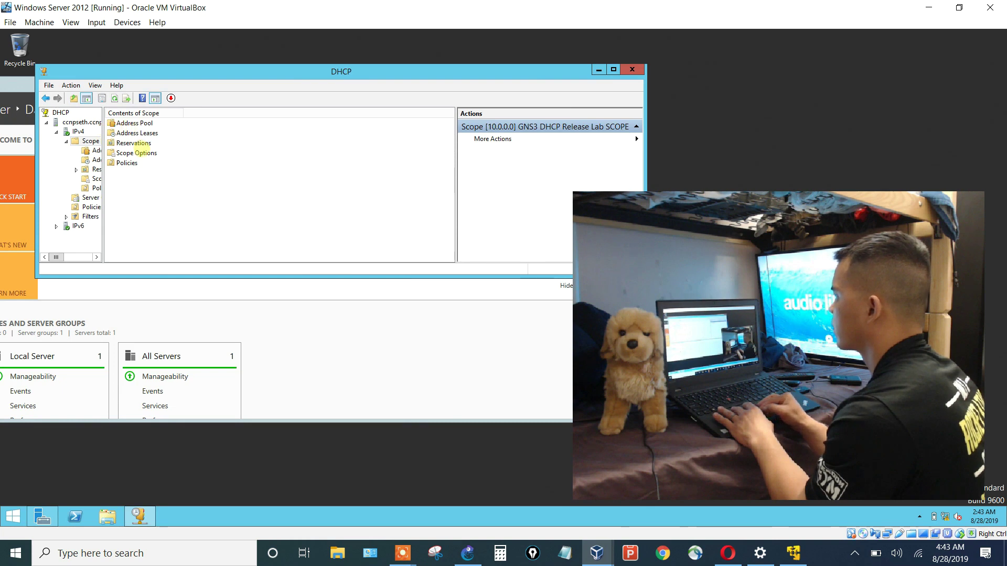
{"action": "double_click", "coordinate": [142, 150]}
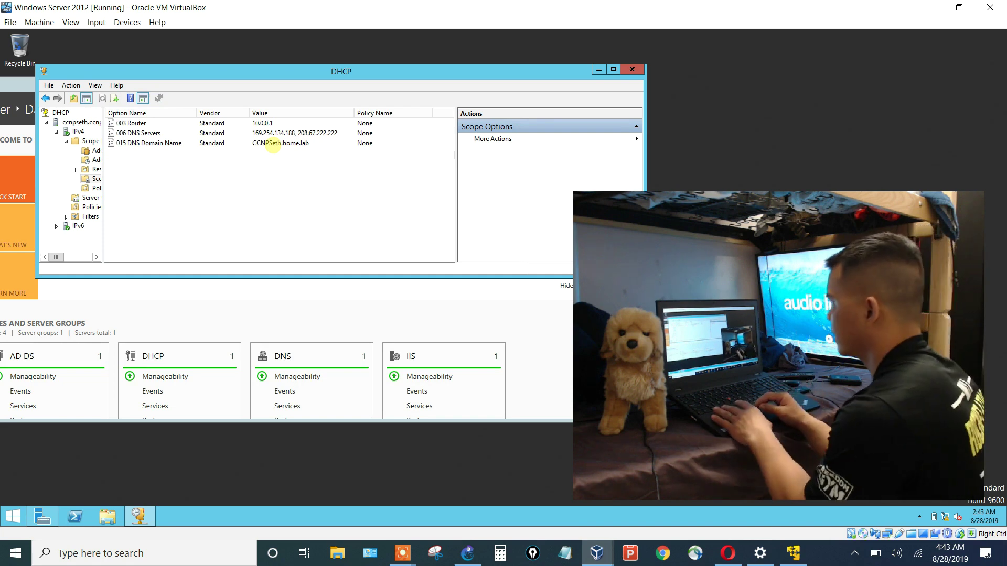
{"action": "left_click", "coordinate": [94, 160]}
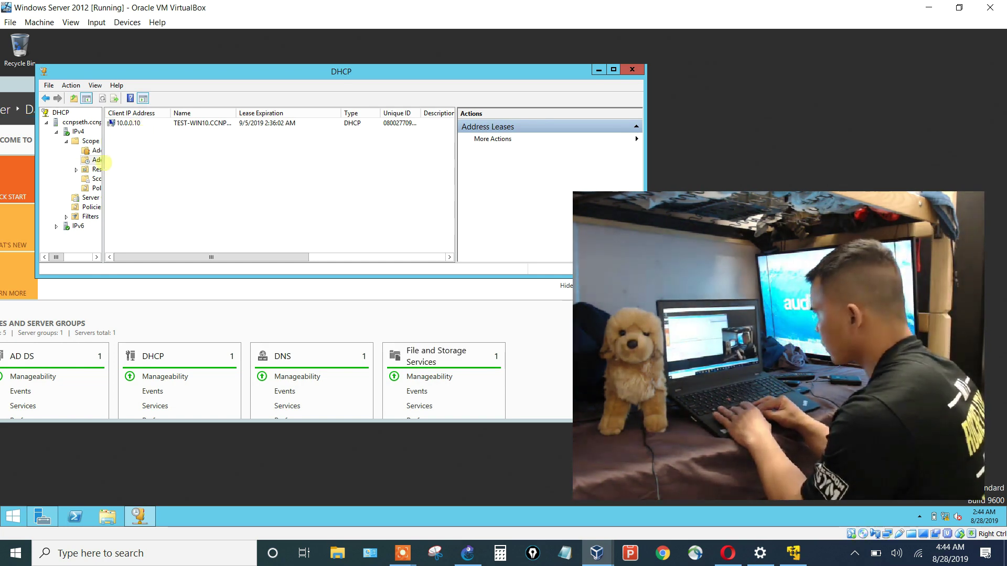
{"action": "left_click_drag", "start_coordinate": [105, 162], "coordinate": [146, 168]}
{"action": "left_click", "coordinate": [112, 179]}
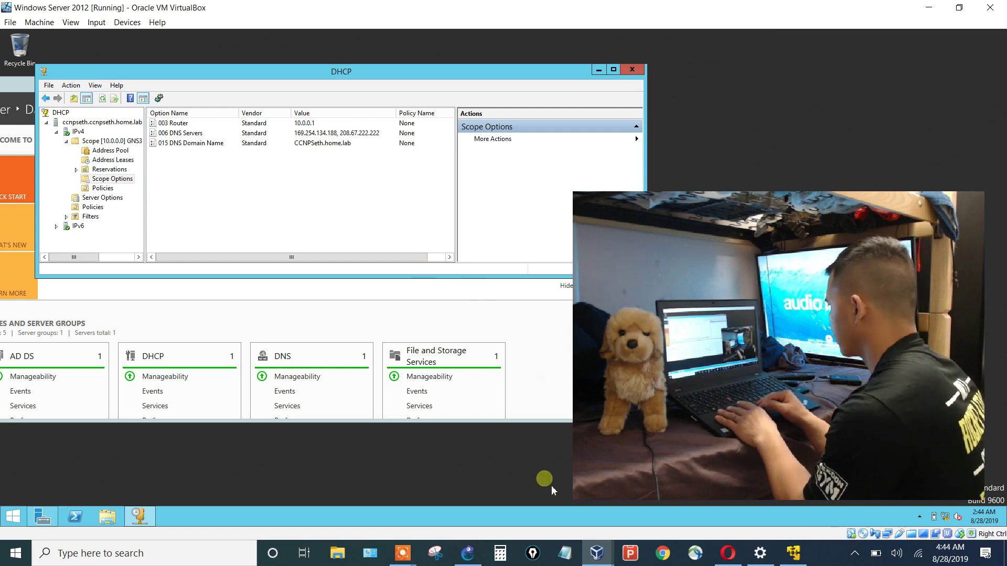
{"action": "left_click", "coordinate": [597, 554]}
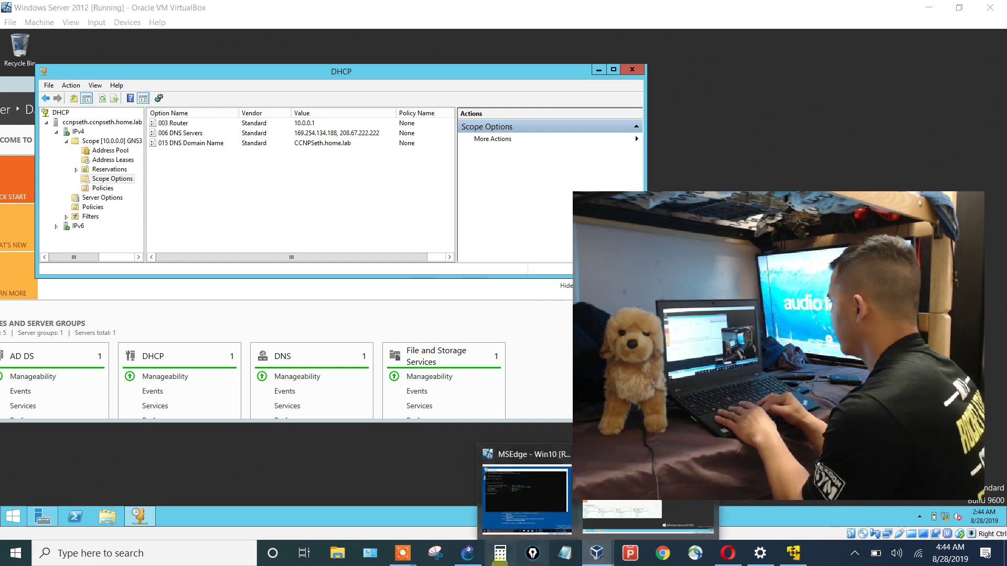
Start a Wireshark capture on the WindowsServer2012-1 to Ethernetswitch-1 link in GNS3.
{"action": "left_click", "coordinate": [468, 553]}
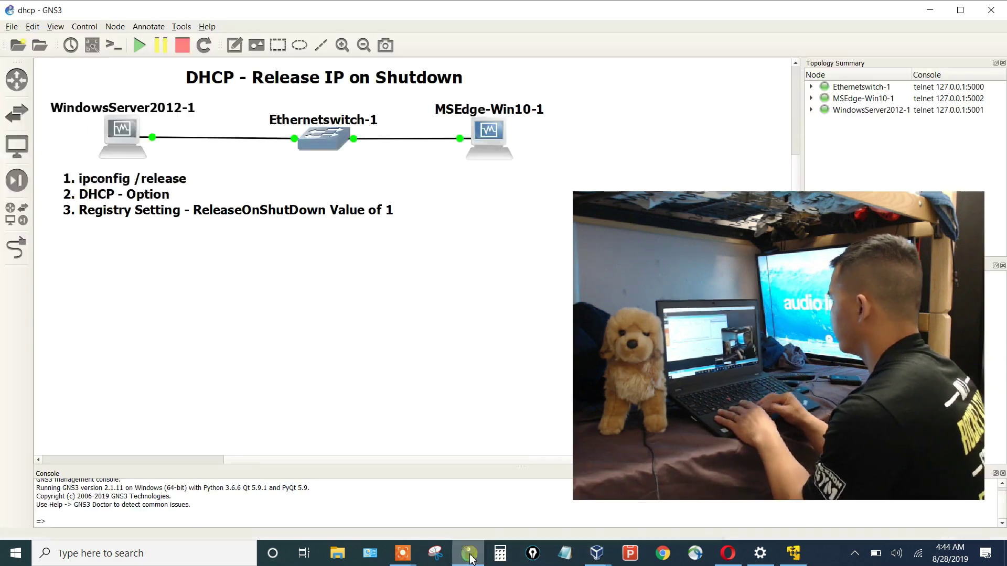
{"action": "right_click", "coordinate": [229, 139]}
{"action": "left_click", "coordinate": [257, 147]}
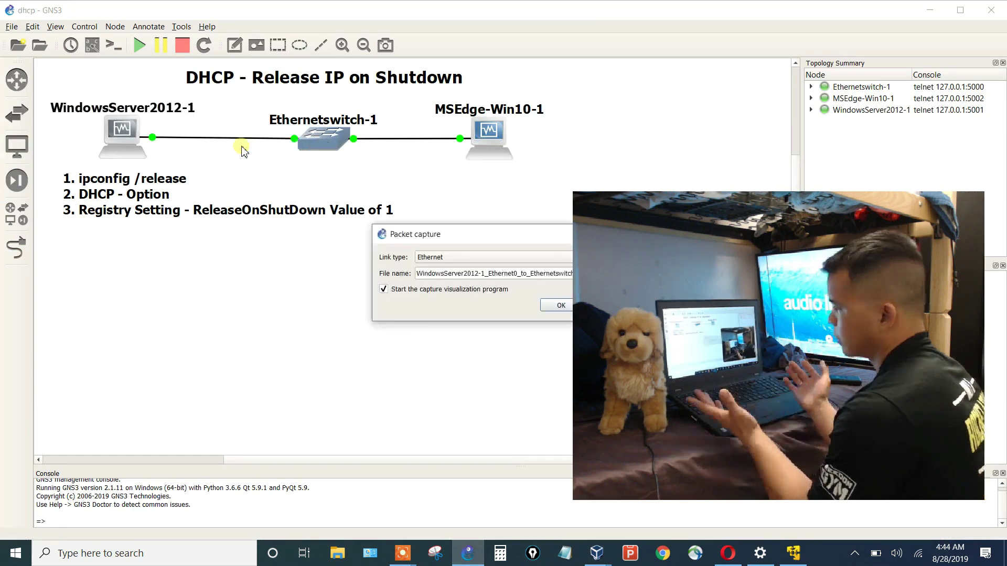
{"action": "left_click", "coordinate": [553, 307]}
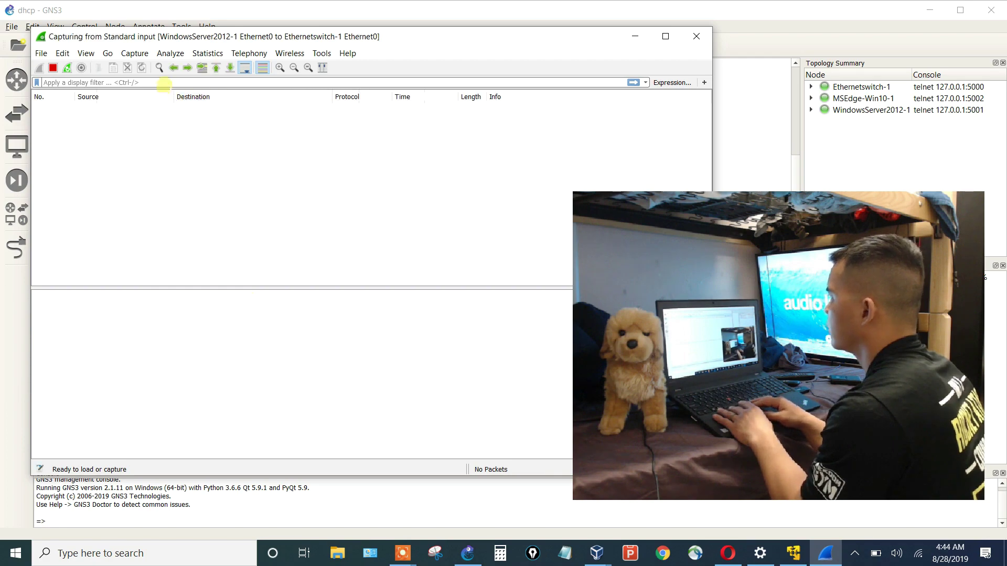
Apply the bootp display filter in Wireshark.
{"action": "left_click", "coordinate": [163, 82]}
{"action": "type", "text": "bootp"}
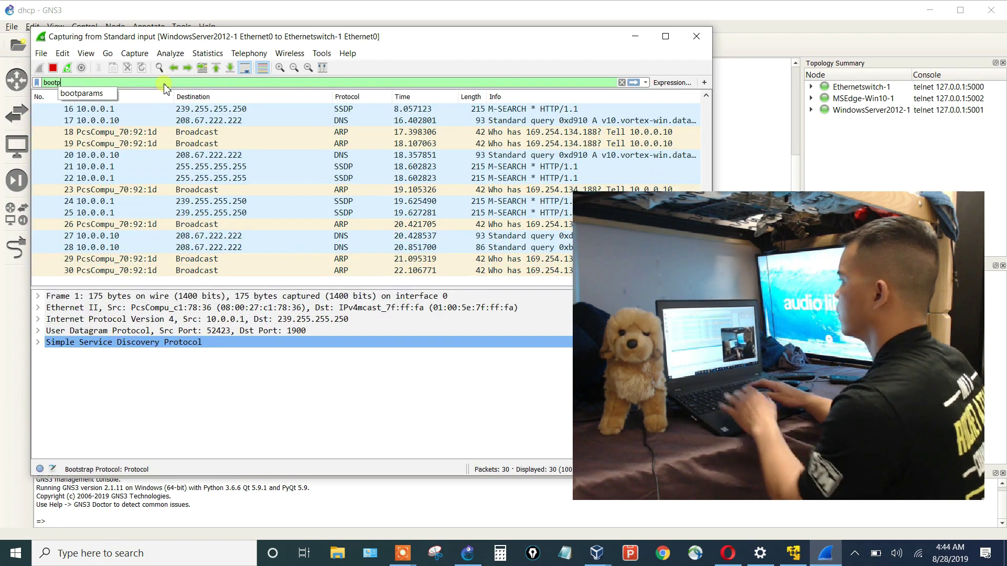
{"action": "key", "text": "Return"}
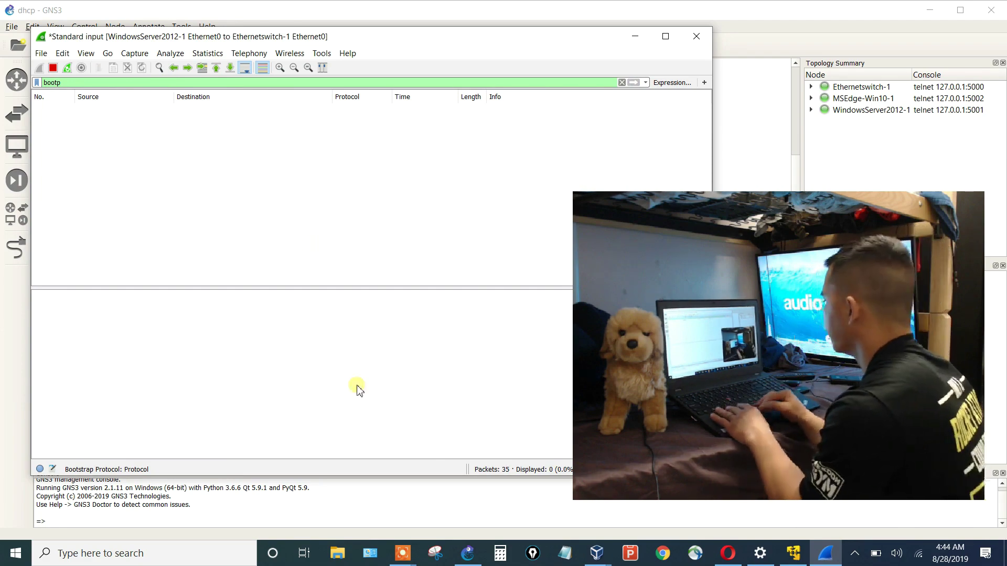
Run ipconfig /release on the Win10 client and check the DHCP Release to 10.0.0.1 in Wireshark.
{"action": "left_click", "coordinate": [595, 558]}
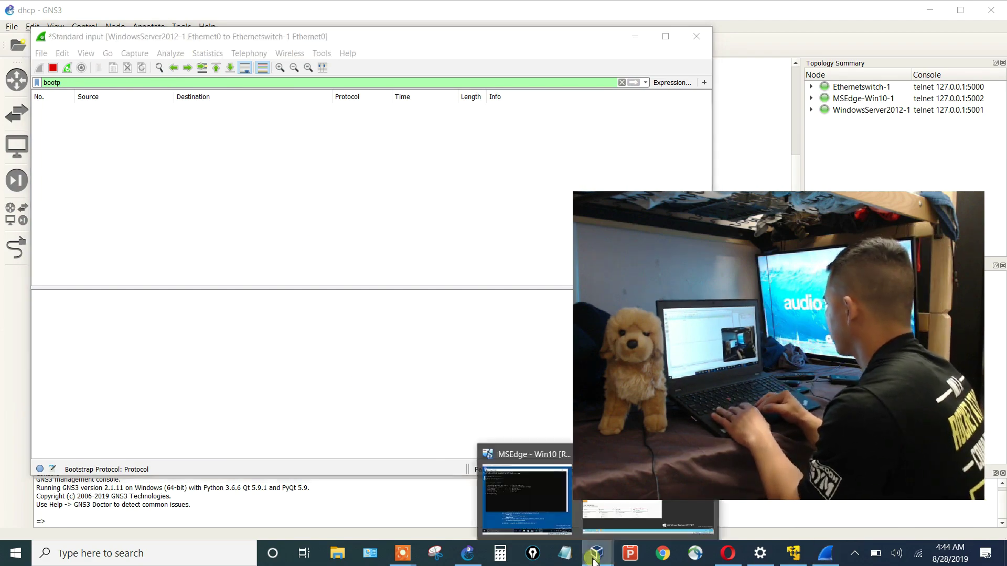
{"action": "left_click", "coordinate": [526, 501]}
{"action": "left_click_drag", "start_coordinate": [369, 93], "coordinate": [661, 43]}
{"action": "left_click", "coordinate": [447, 256]}
{"action": "type", "text": "ipconf"}
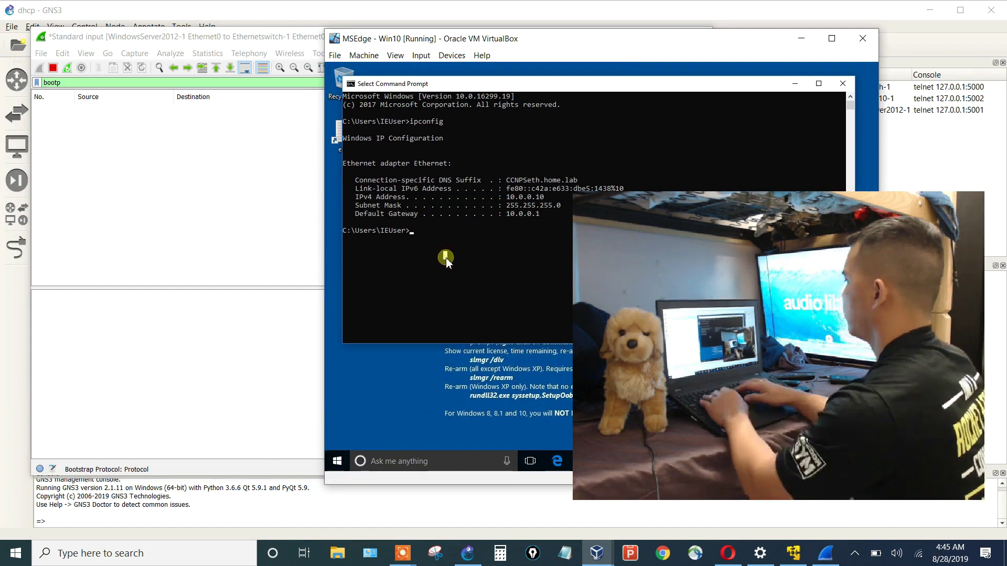
{"action": "type", "text": "ig /release"}
{"action": "key", "text": "Return"}
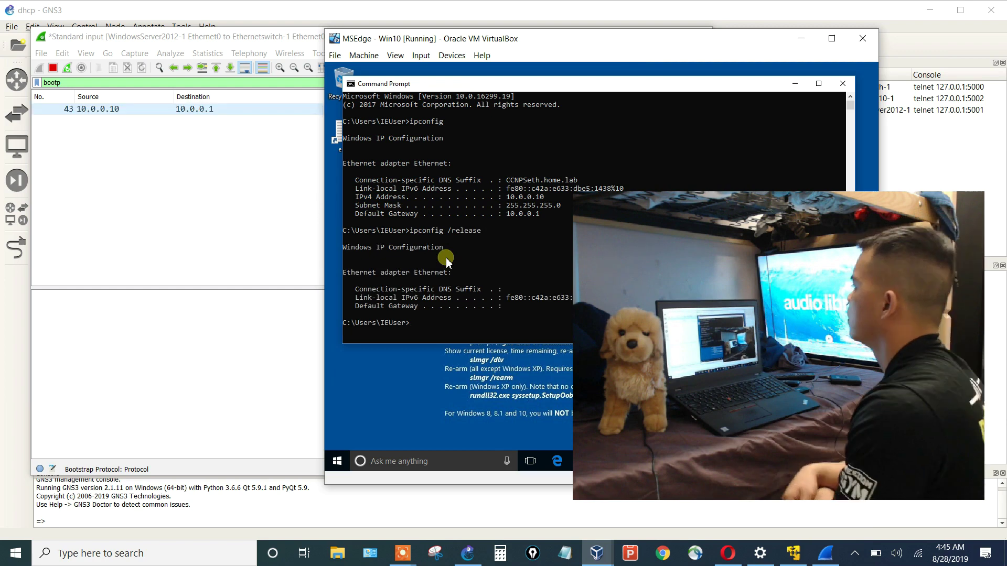
{"action": "left_click", "coordinate": [216, 232]}
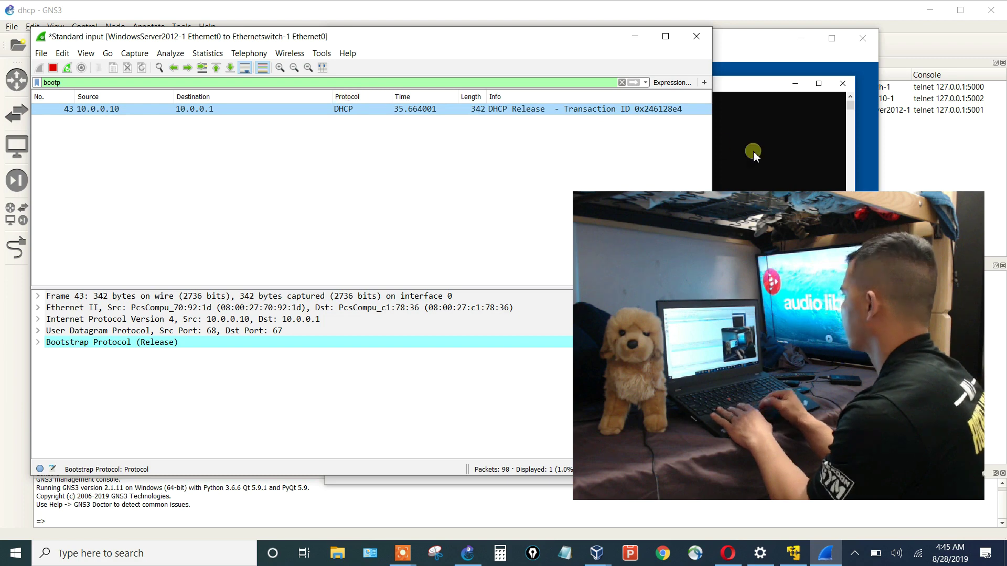
{"action": "left_click", "coordinate": [720, 145]}
{"action": "left_click_drag", "start_coordinate": [647, 91], "coordinate": [625, 84]}
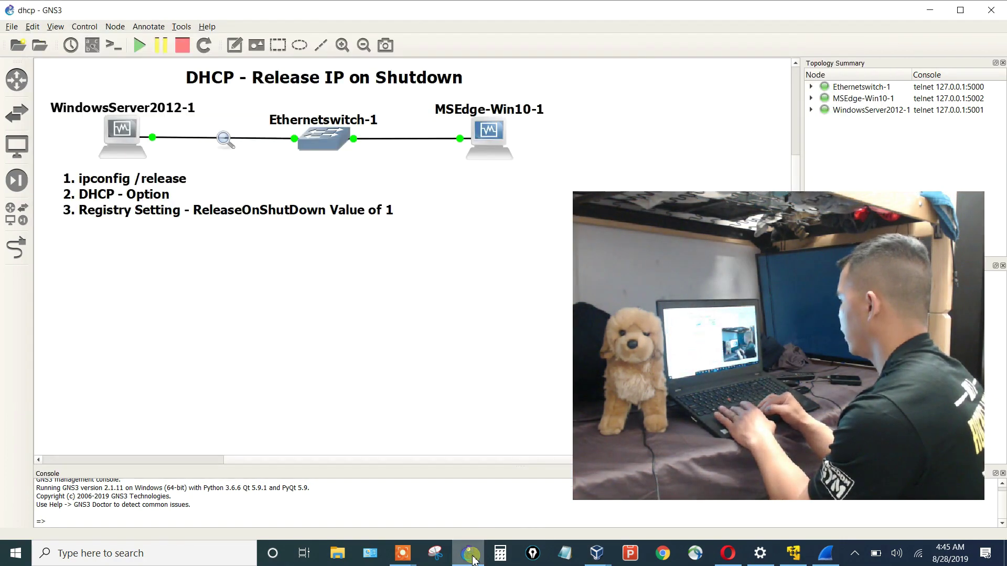
Refresh the DHCP console's Address Leases so the released 10.0.0.10 lease disappears.
{"action": "left_click", "coordinate": [589, 553]}
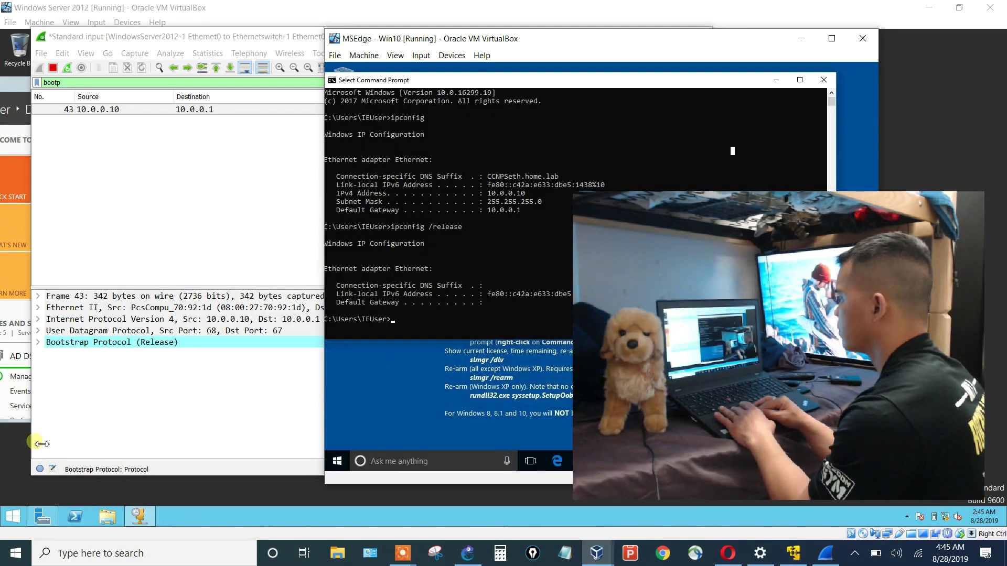
{"action": "left_click", "coordinate": [20, 462]}
{"action": "left_click", "coordinate": [116, 159]}
{"action": "right_click", "coordinate": [177, 164]}
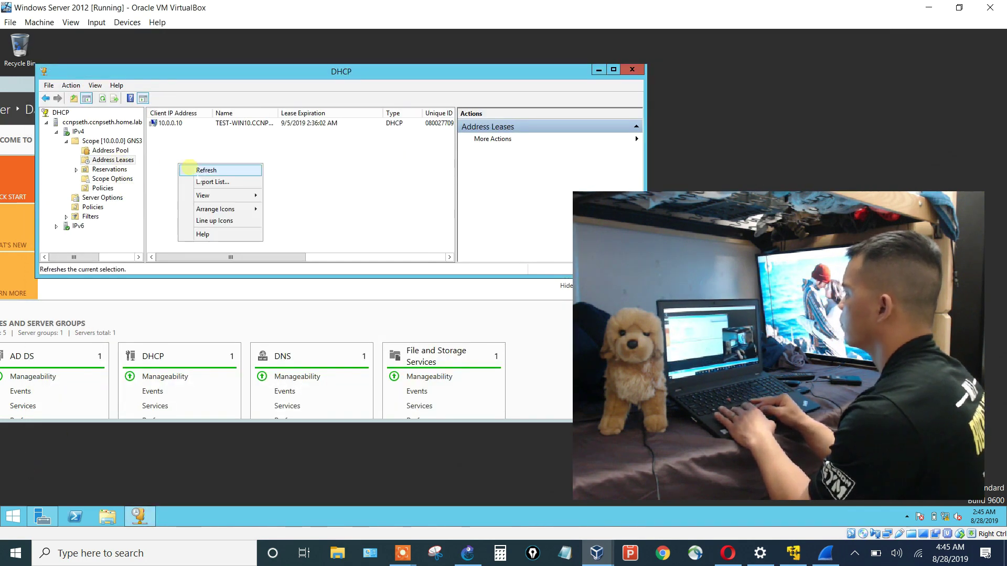
{"action": "left_click", "coordinate": [189, 167]}
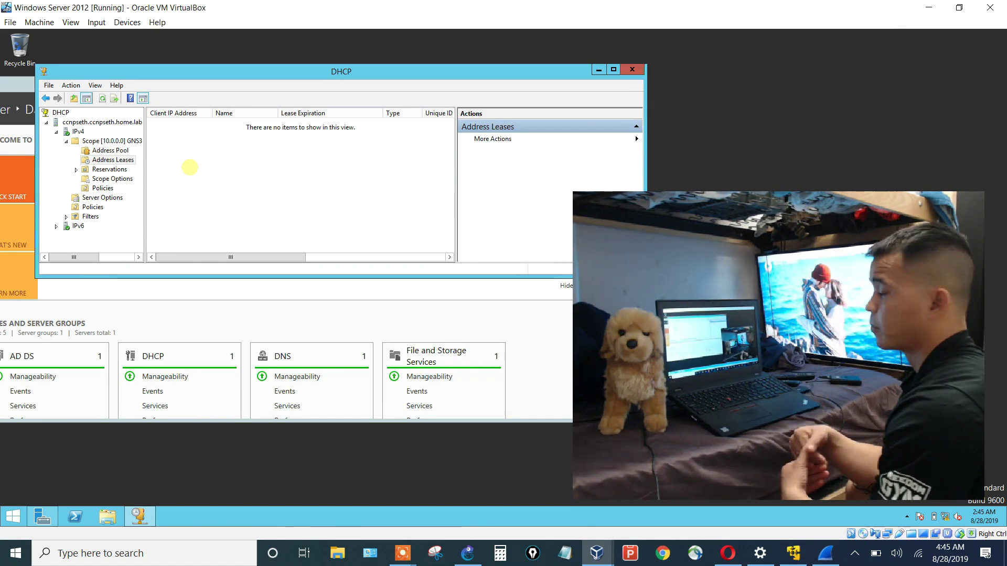
{"action": "mouse_move", "coordinate": [596, 553]}
{"action": "left_click", "coordinate": [535, 525]}
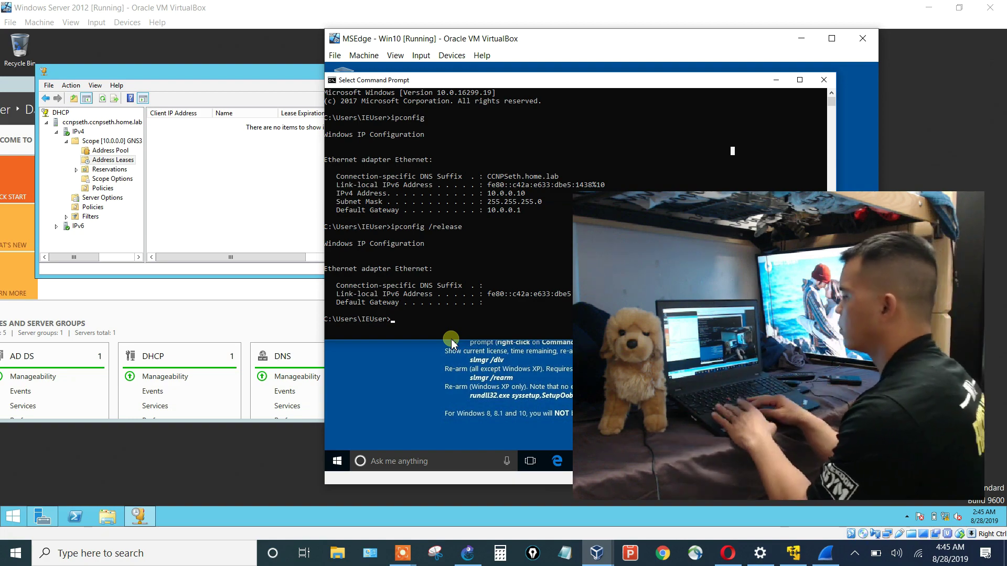
{"action": "left_click", "coordinate": [468, 553]}
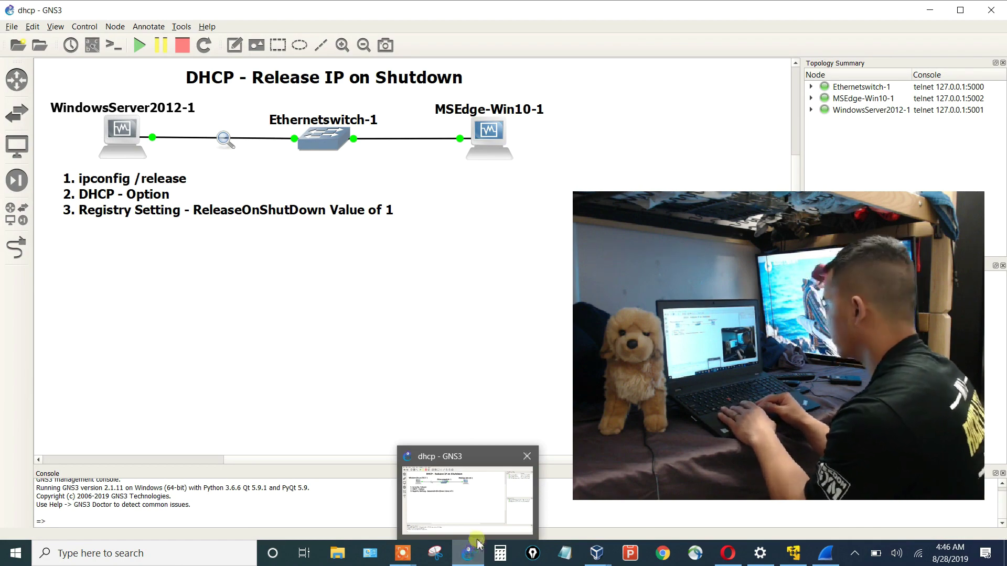
Run ipconfig /renew in the Win10 client's Command Prompt.
{"action": "left_click", "coordinate": [590, 555]}
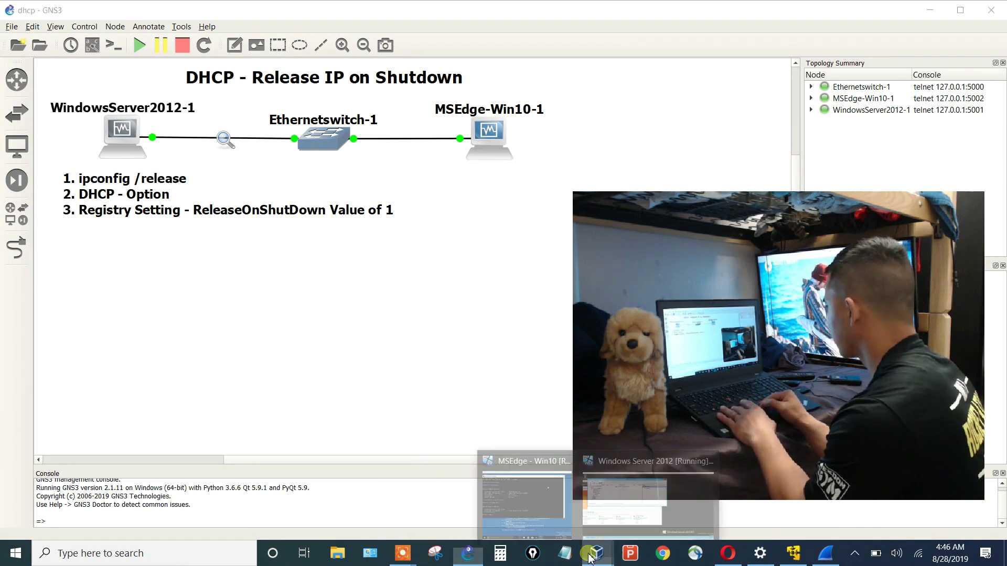
{"action": "left_click", "coordinate": [523, 493]}
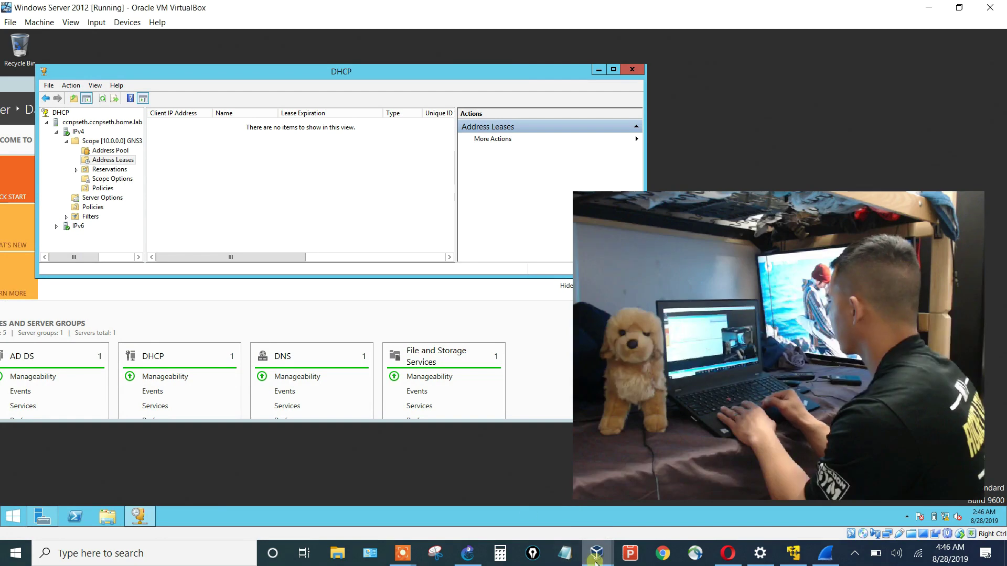
{"action": "left_click", "coordinate": [597, 554]}
{"action": "left_click", "coordinate": [529, 496]}
{"action": "left_click", "coordinate": [424, 279]}
{"action": "type", "text": "ipconfig /re"}
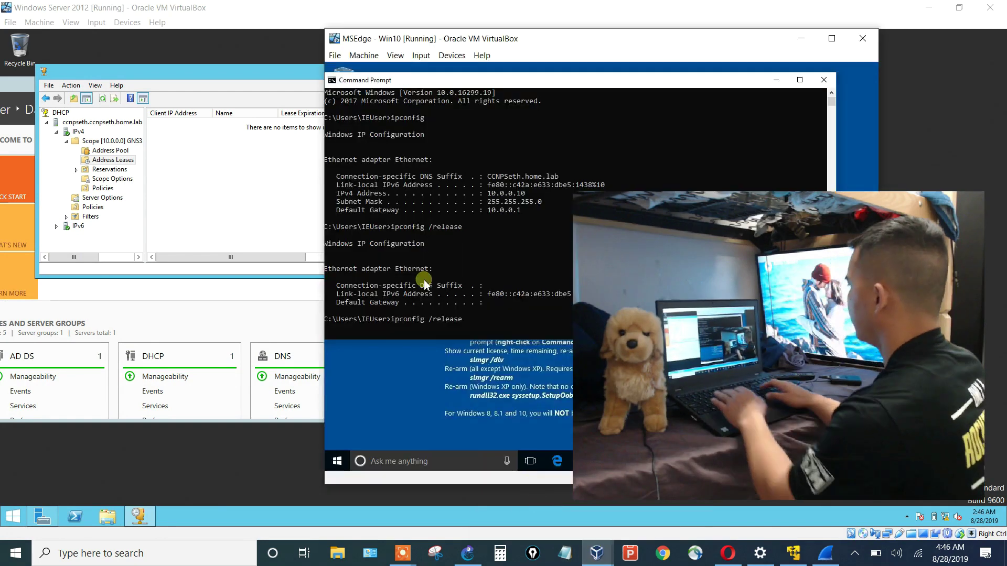
{"action": "type", "text": "new"}
{"action": "key", "text": "Return"}
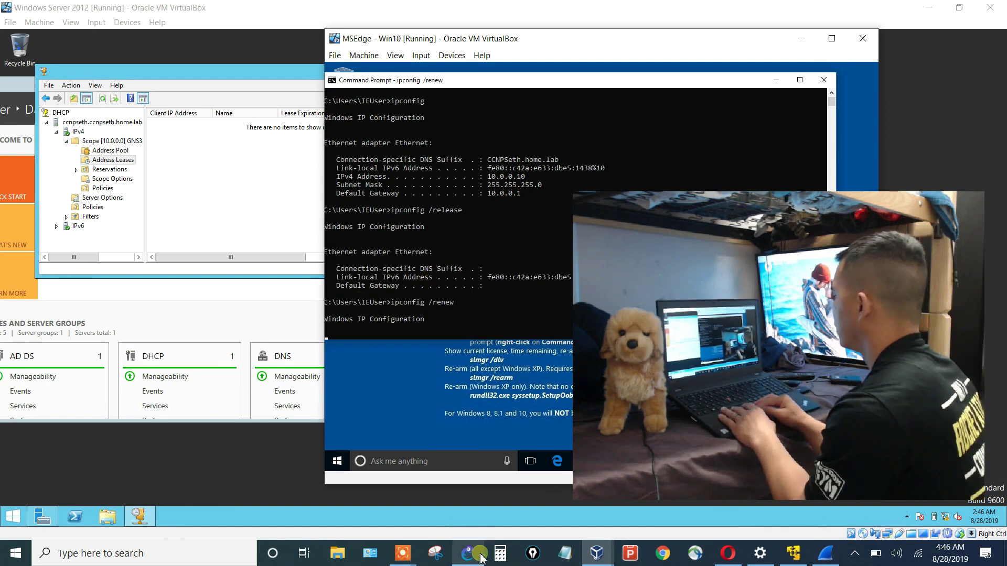
Check Wireshark's Discover, Offer, Request and ACK, and highlight the renewed 10.0.0.10 address.
{"action": "left_click", "coordinate": [826, 553]}
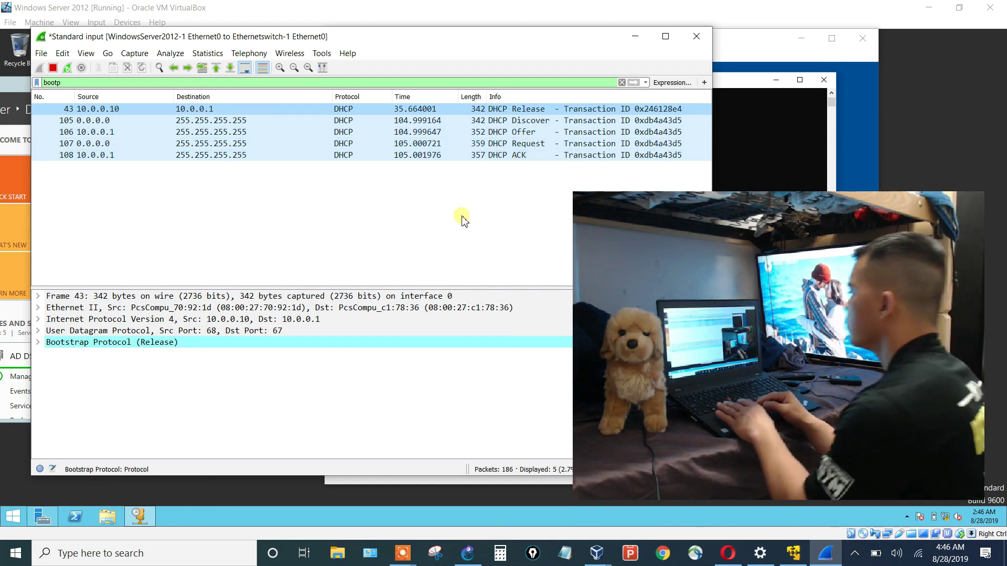
{"action": "left_click", "coordinate": [411, 481]}
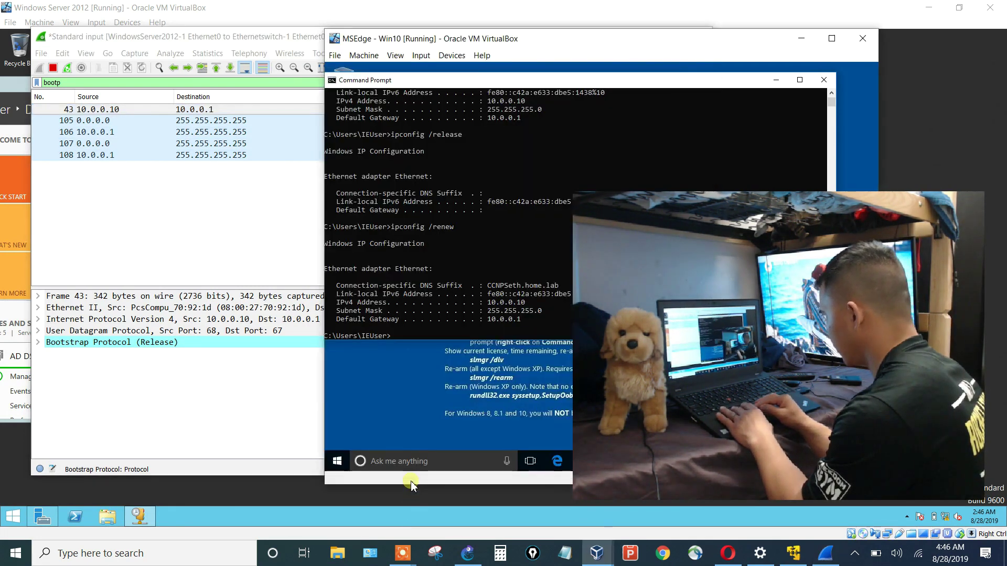
{"action": "left_click_drag", "start_coordinate": [535, 308], "coordinate": [487, 309]}
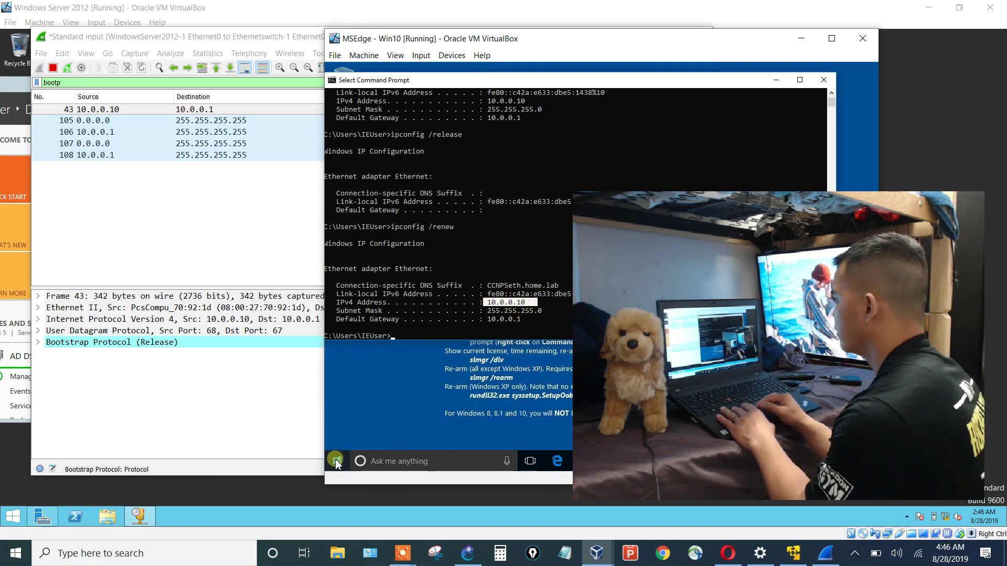
{"action": "left_click", "coordinate": [386, 407]}
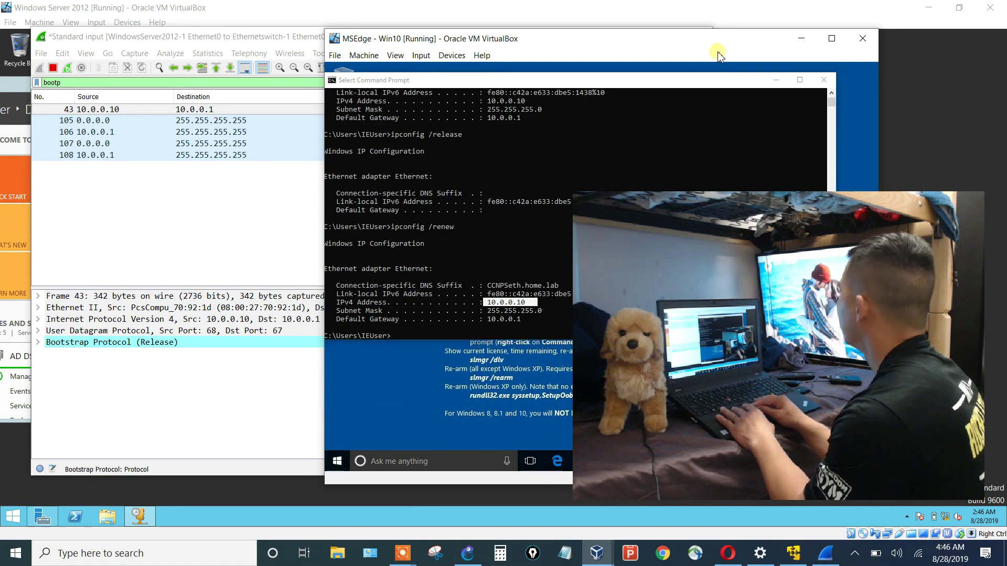
{"action": "left_click_drag", "start_coordinate": [716, 46], "coordinate": [482, 50]}
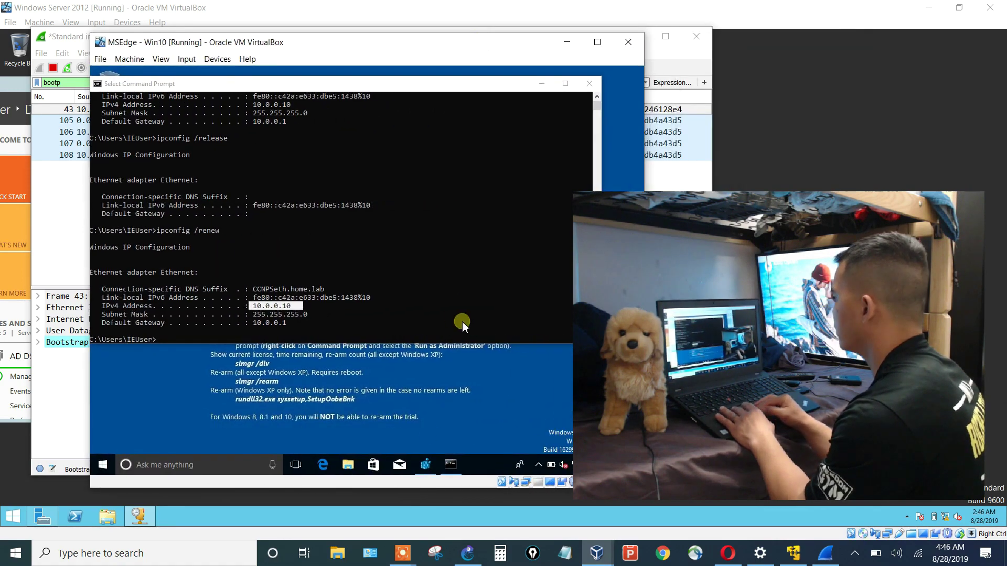
Step through the interface's DHCP values from EnableDHCP, minimize Registry Editor, and open Start.
{"action": "left_click", "coordinate": [424, 465]}
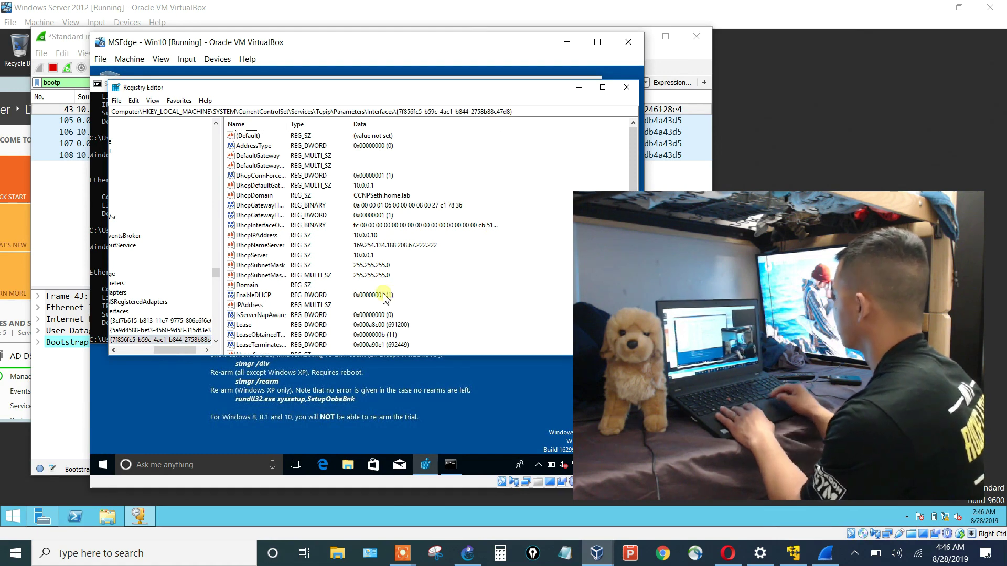
{"action": "left_click", "coordinate": [265, 295]}
{"action": "key", "text": "Down"}
{"action": "key", "text": "Down"}
{"action": "key", "text": "Down"}
{"action": "key", "text": "Down"}
{"action": "key", "text": "Down"}
{"action": "key", "text": "Down"}
{"action": "key", "text": "Down"}
{"action": "key", "text": "Down"}
{"action": "key", "text": "Down"}
{"action": "key", "text": "Down"}
{"action": "key", "text": "Down"}
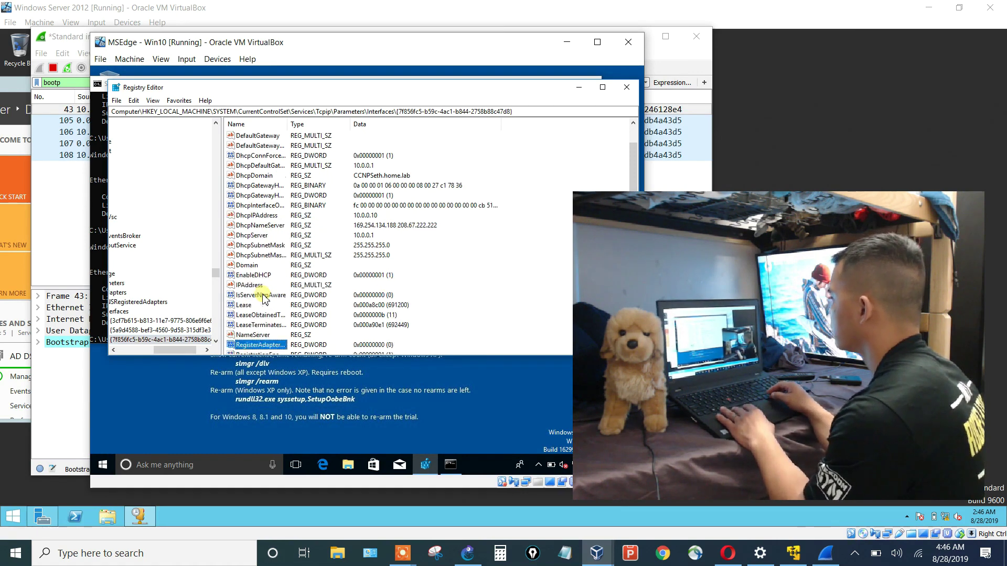
{"action": "left_click", "coordinate": [579, 89]}
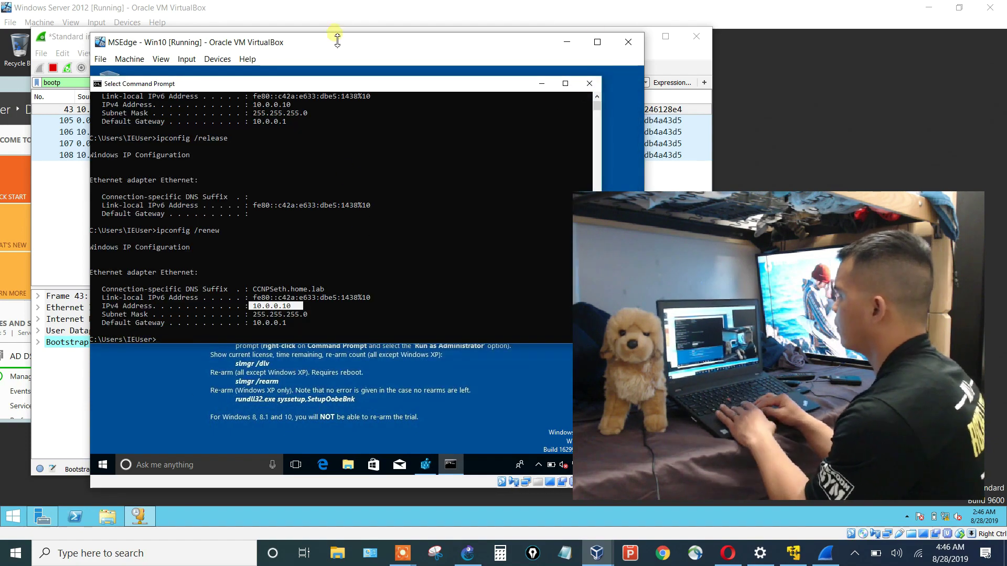
{"action": "left_click_drag", "start_coordinate": [337, 46], "coordinate": [507, 47]}
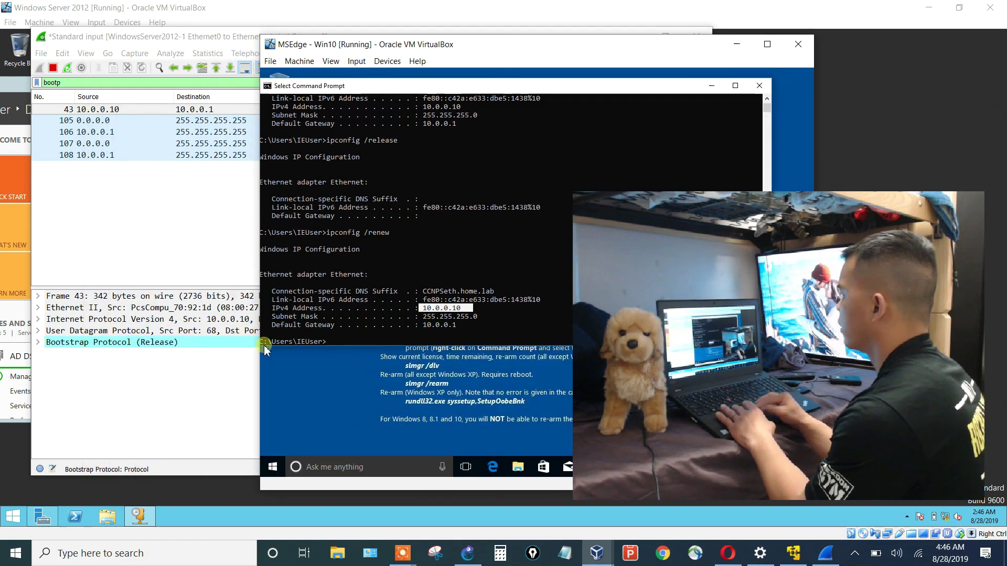
{"action": "left_click", "coordinate": [271, 467]}
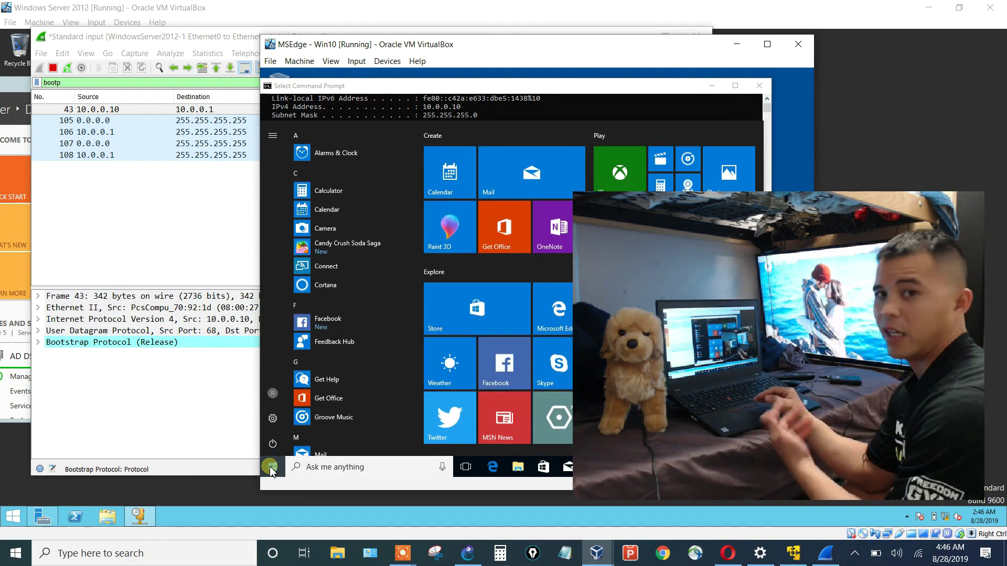
Choose Power > Shut down to power off the Win10 guest.
{"action": "left_click", "coordinate": [273, 444]}
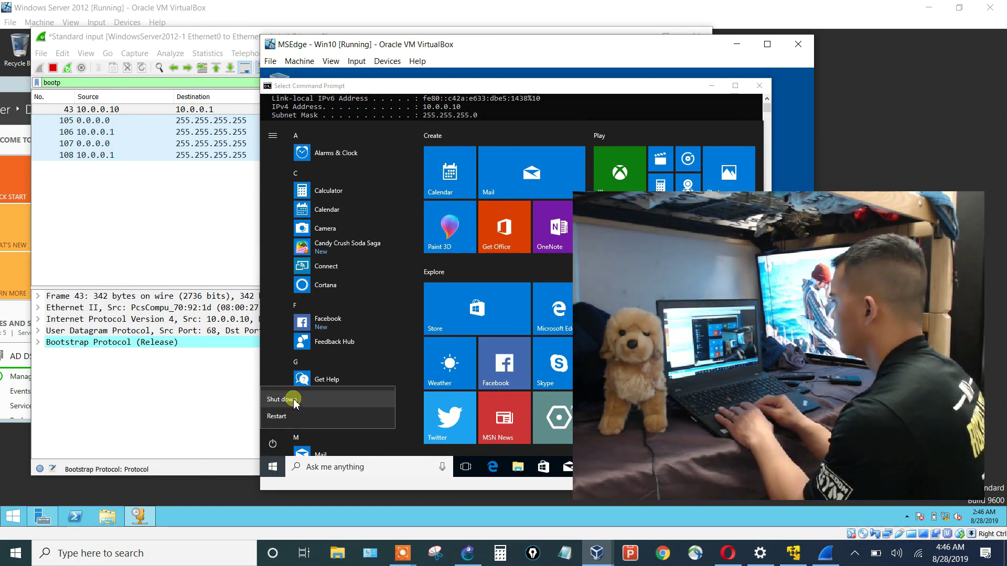
{"action": "left_click", "coordinate": [293, 400]}
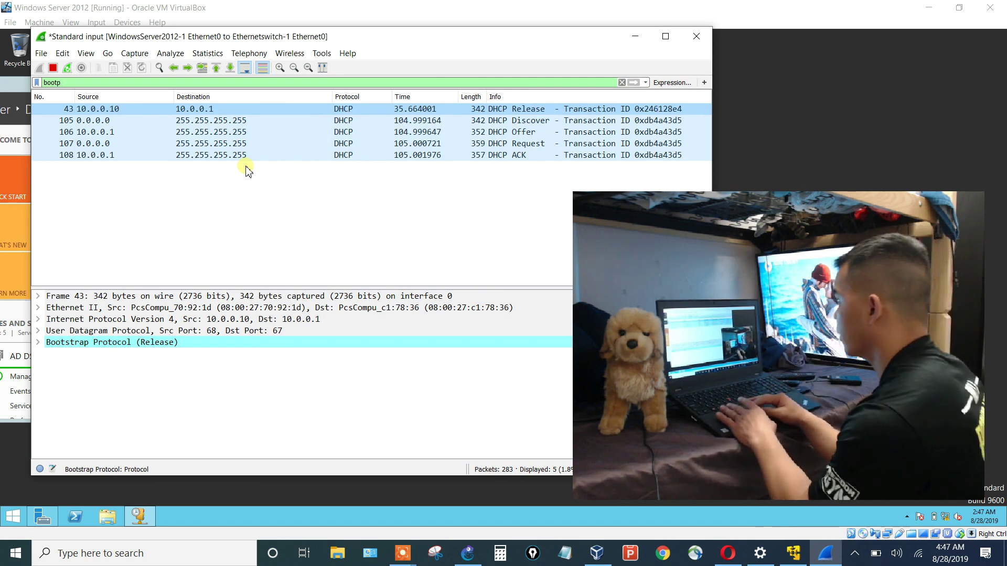
Refresh the DHCP address leases to show 10.0.0.10, then bring up MSEdge-Win10-1's actions in GNS3.
{"action": "left_click", "coordinate": [357, 13]}
{"action": "right_click", "coordinate": [208, 164]}
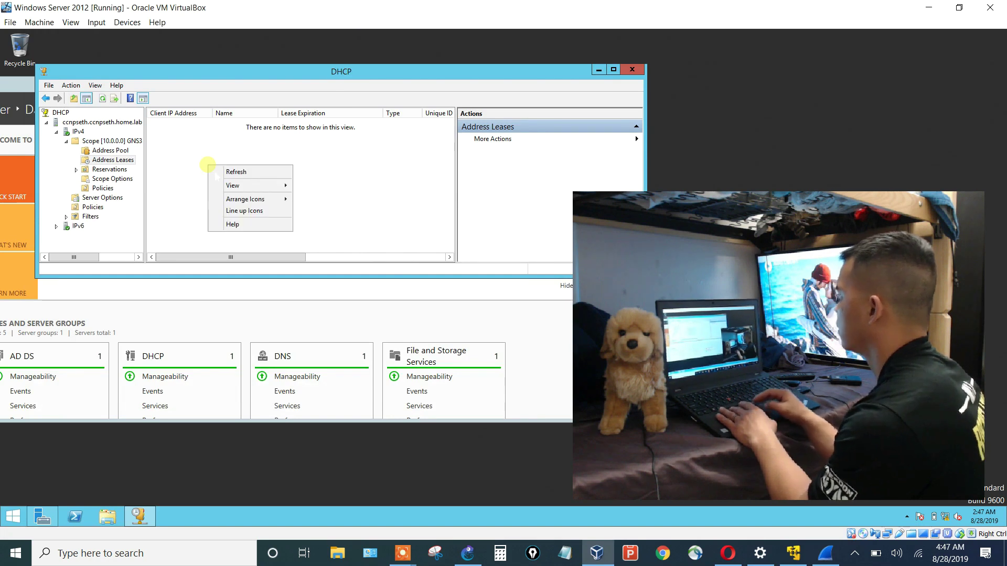
{"action": "left_click", "coordinate": [230, 171]}
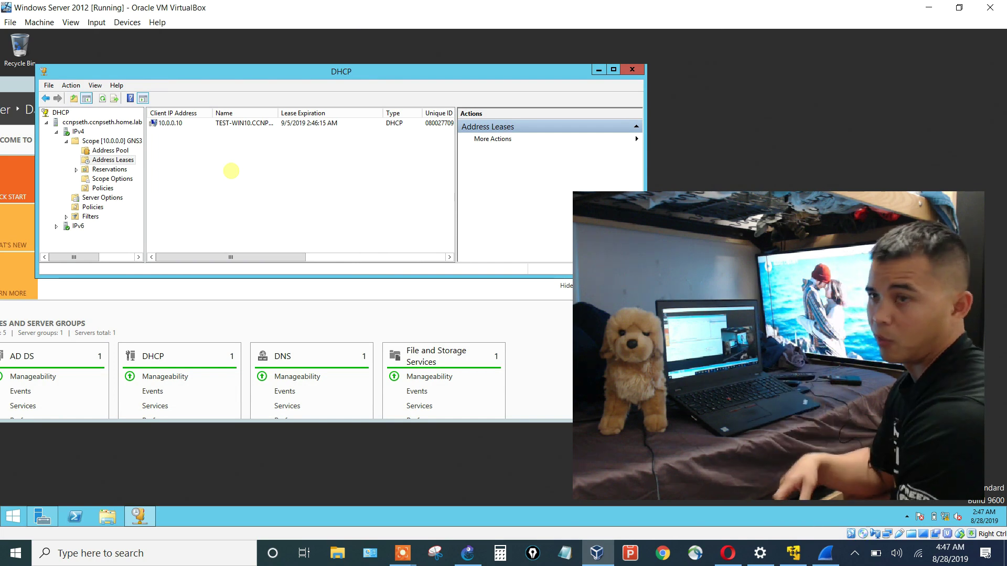
{"action": "left_click", "coordinate": [467, 556]}
{"action": "right_click", "coordinate": [491, 149]}
Stop and restart the MSEdge-Win10-1 node, then return to the Server 2012 DHCP console.
{"action": "left_click", "coordinate": [514, 304]}
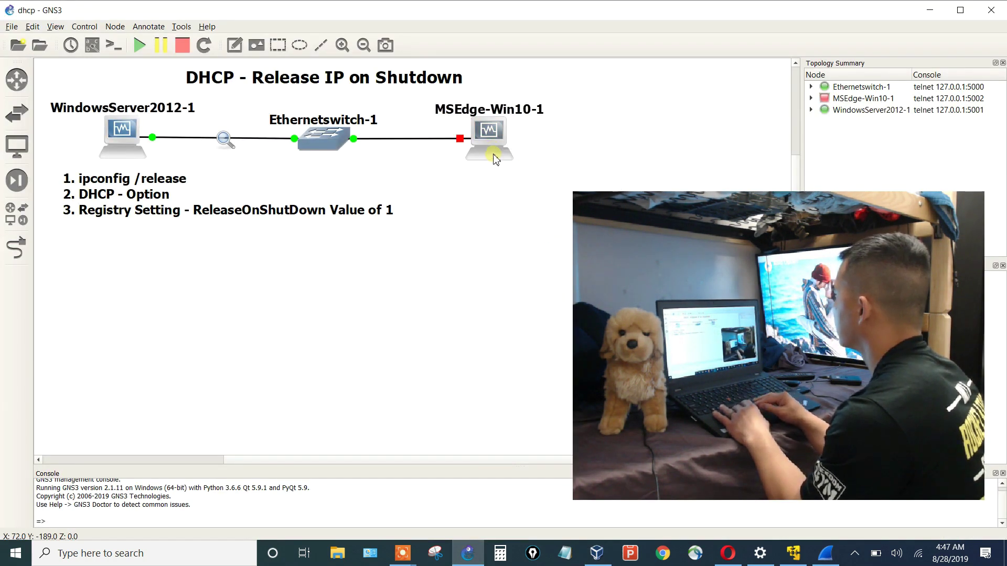
{"action": "right_click", "coordinate": [493, 156]}
{"action": "left_click", "coordinate": [513, 279]}
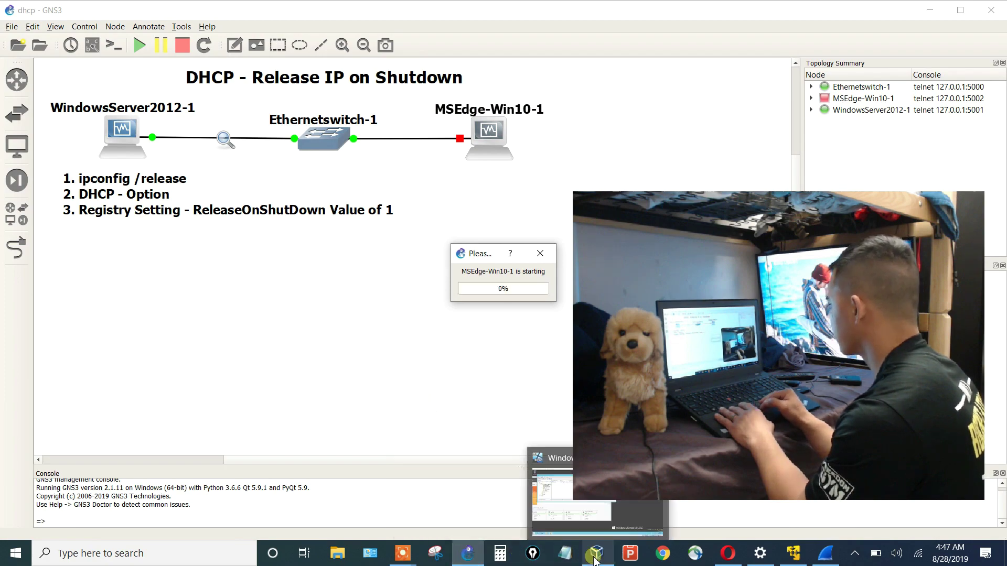
{"action": "mouse_move", "coordinate": [597, 554]}
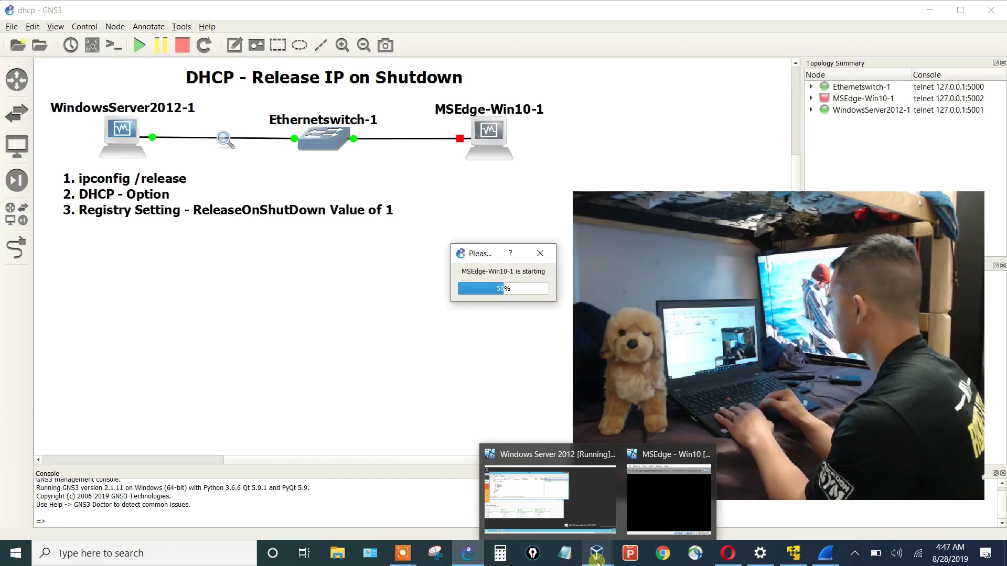
{"action": "left_click", "coordinate": [550, 498]}
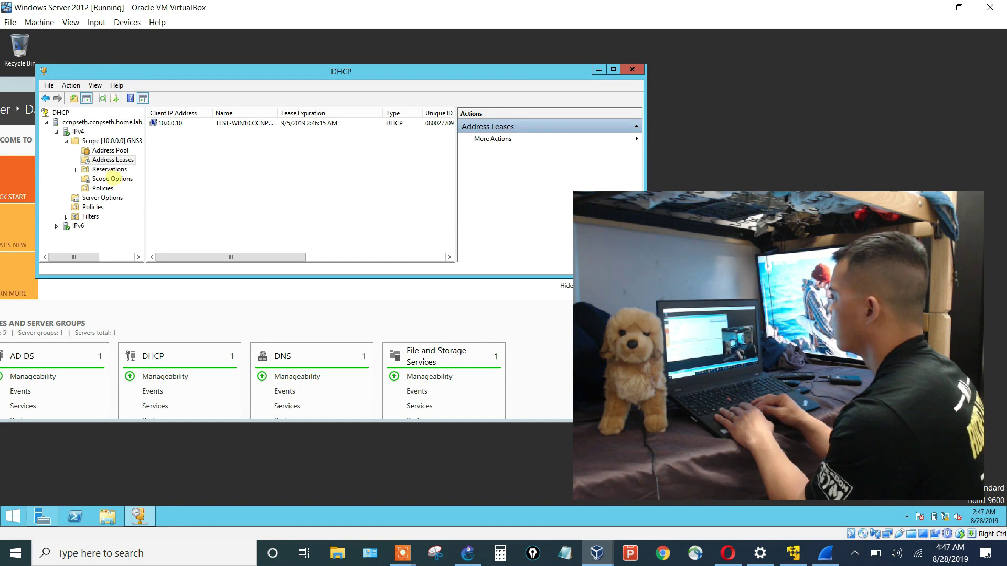
Enable option 002 Microsoft Release DHCP Lease On Shutdown (0x1) under Microsoft Windows 2000 Options vendor class.
{"action": "left_click", "coordinate": [113, 179]}
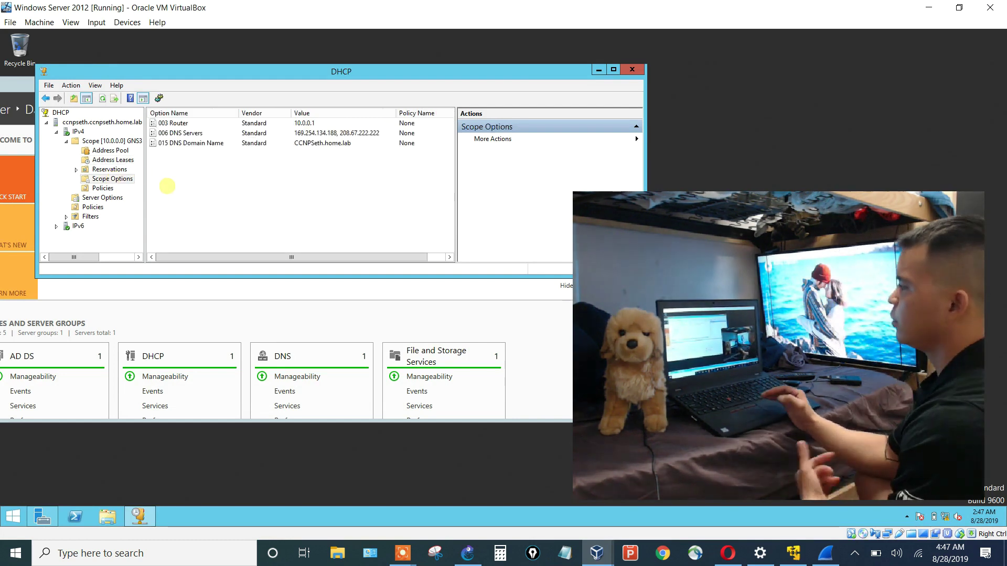
{"action": "right_click", "coordinate": [167, 186]}
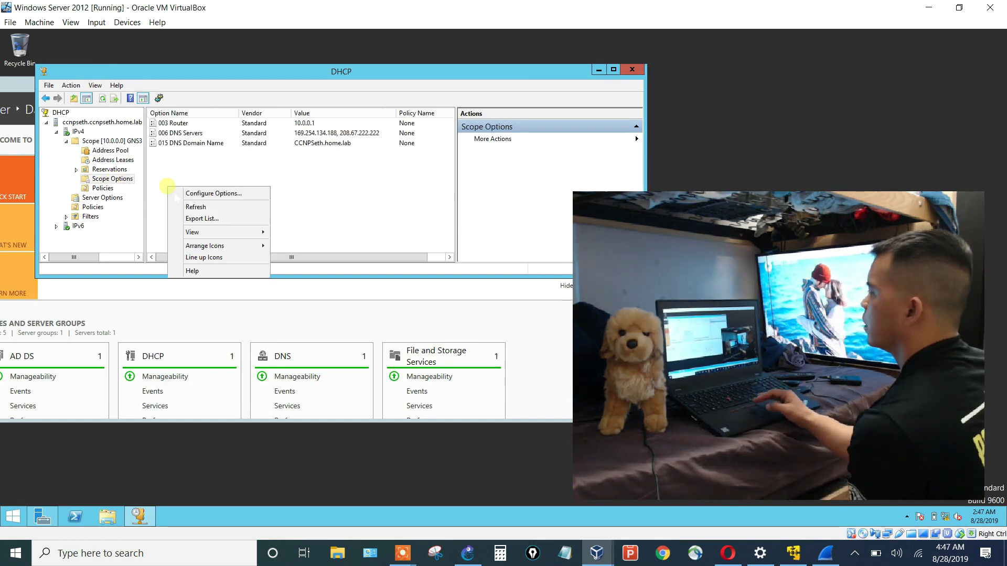
{"action": "left_click", "coordinate": [193, 191]}
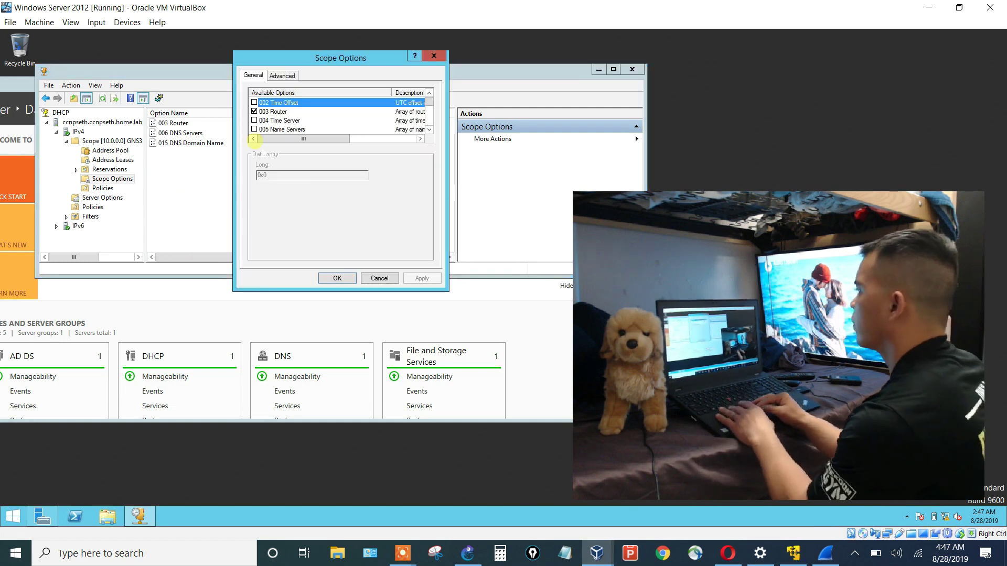
{"action": "left_click", "coordinate": [282, 76]}
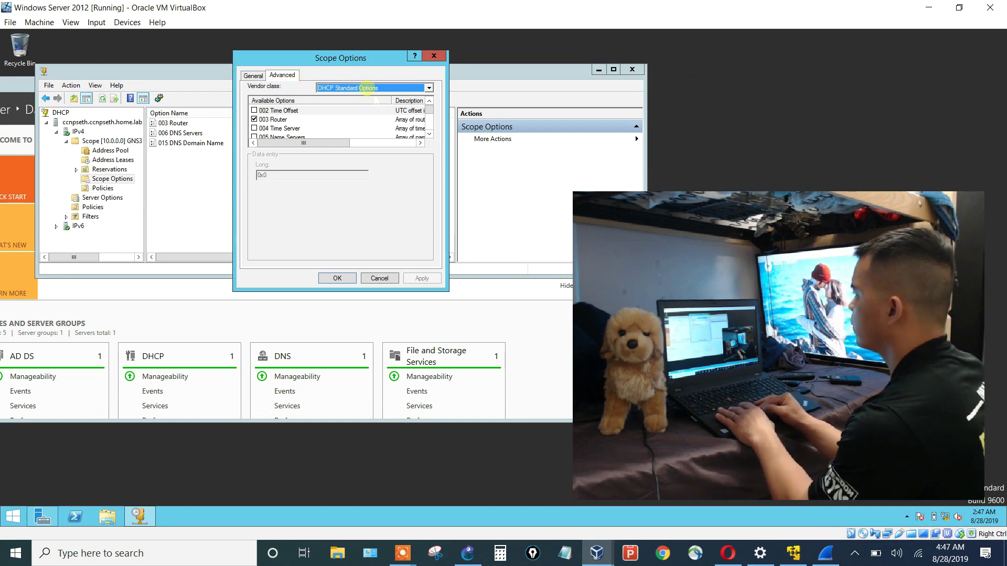
{"action": "left_click", "coordinate": [364, 88]}
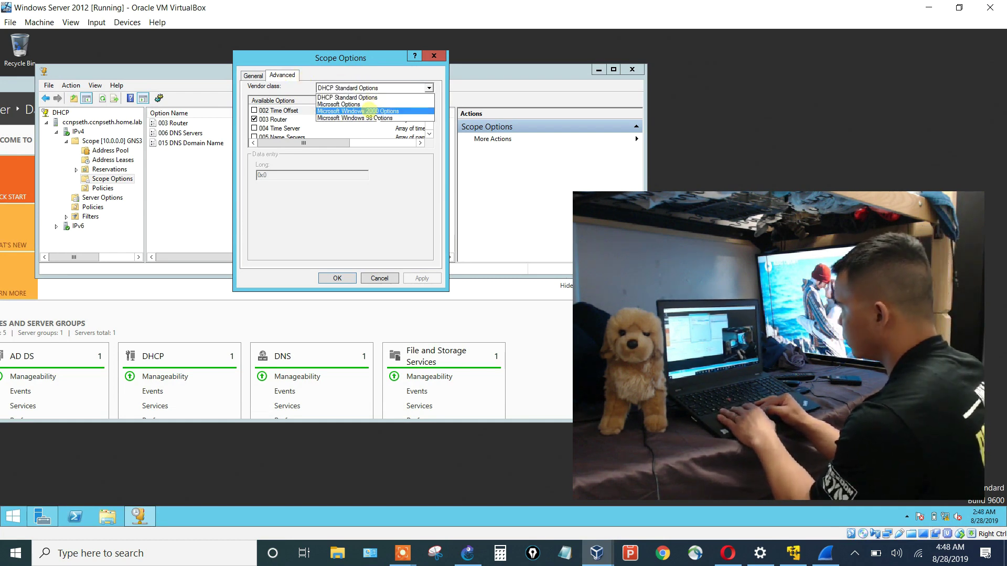
{"action": "left_click", "coordinate": [370, 111]}
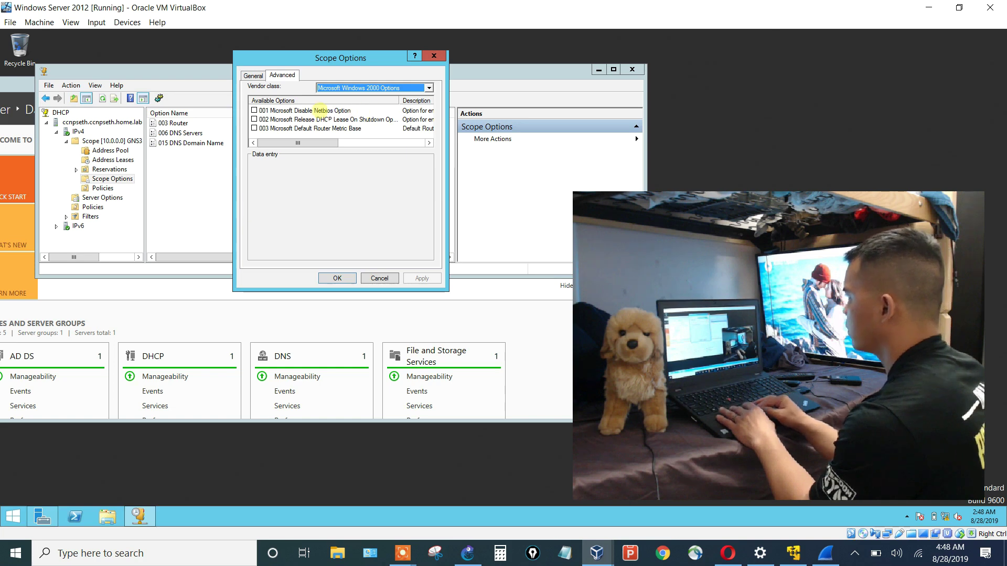
{"action": "left_click", "coordinate": [255, 119]}
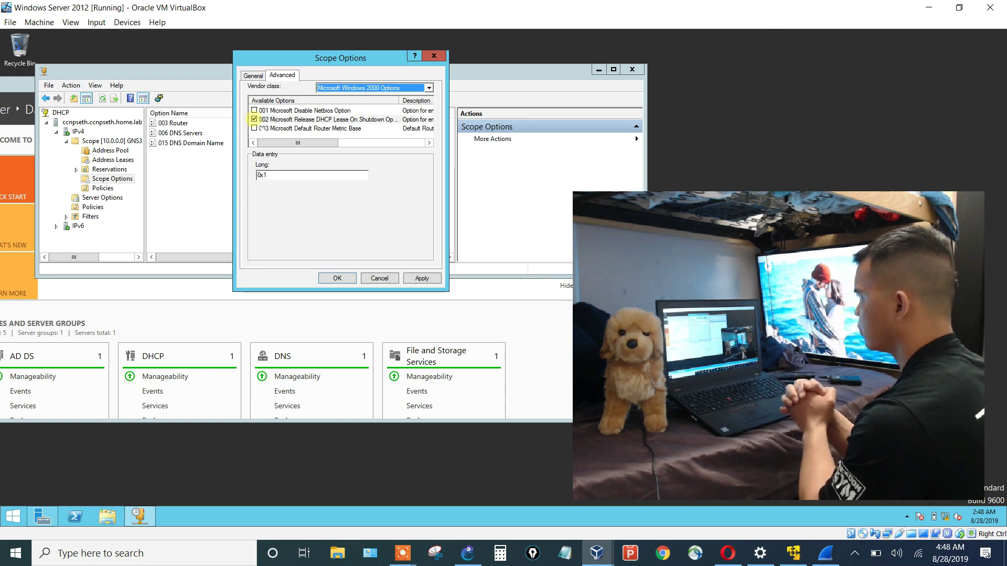
{"action": "left_click_drag", "start_coordinate": [317, 140], "coordinate": [267, 153]}
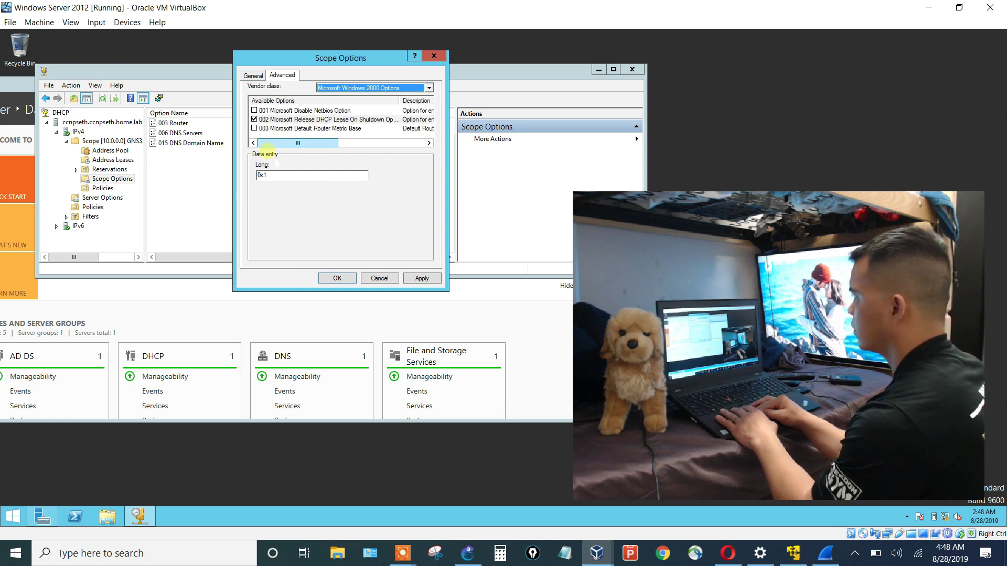
{"action": "left_click", "coordinate": [336, 280]}
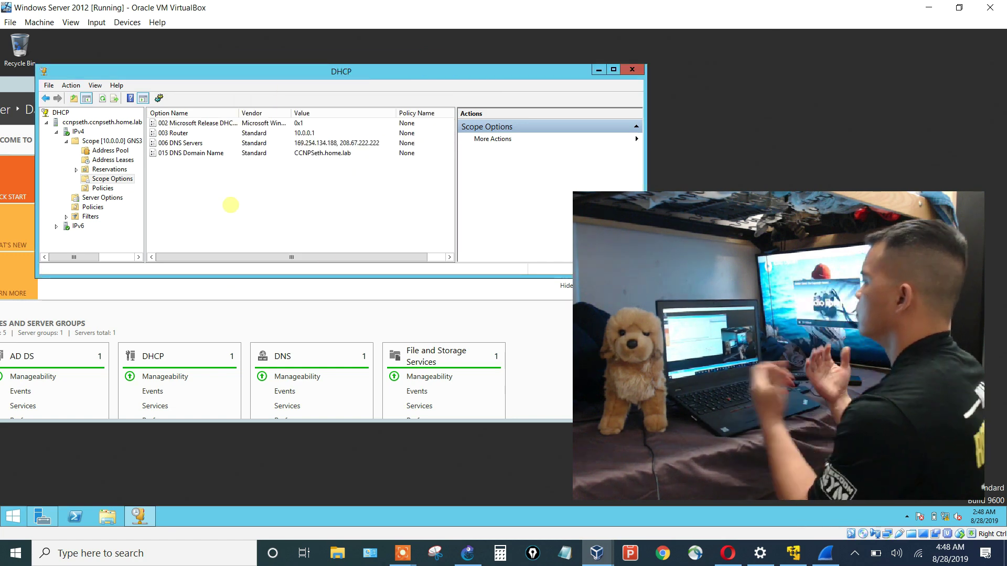
Sign in to the Win10 VM with the account password and allow Registry Editor's changes.
{"action": "mouse_move", "coordinate": [591, 561]}
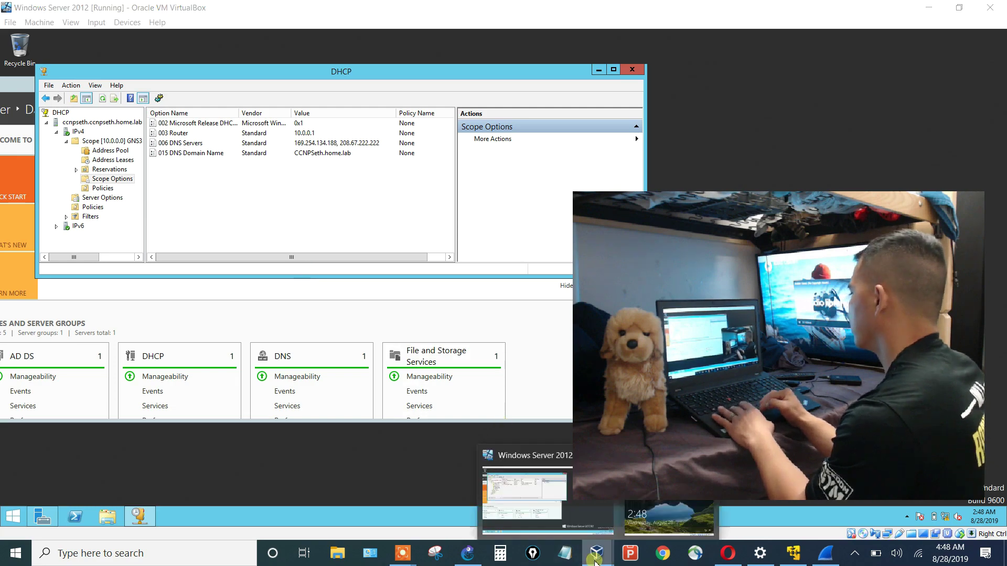
{"action": "left_click", "coordinate": [669, 516]}
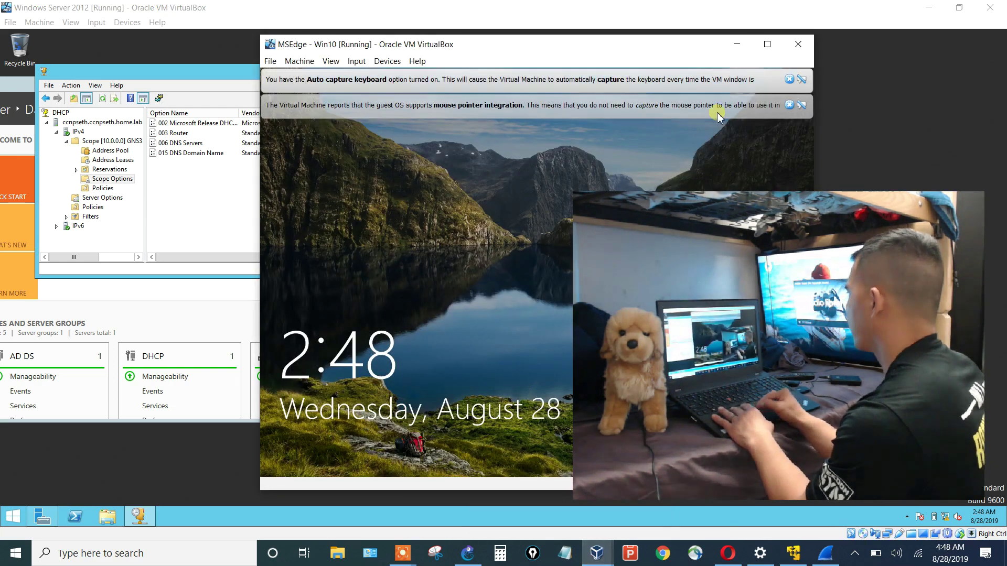
{"action": "left_click", "coordinate": [789, 105]}
{"action": "left_click", "coordinate": [793, 80]}
{"action": "left_click_drag", "start_coordinate": [685, 45], "coordinate": [529, 51]}
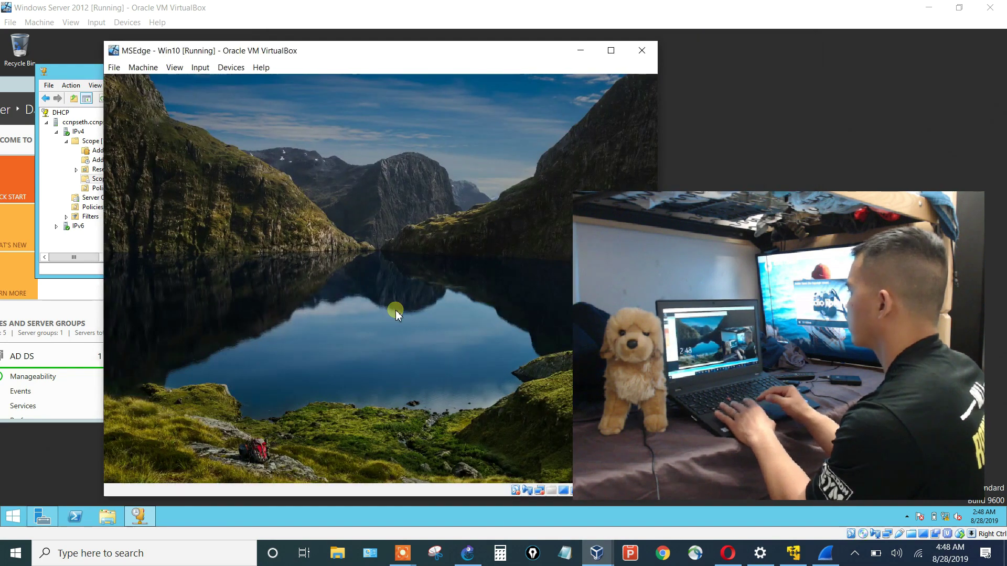
{"action": "left_click", "coordinate": [391, 304]}
{"action": "type", "text": "Passw0rd!"}
{"action": "key", "text": "Return"}
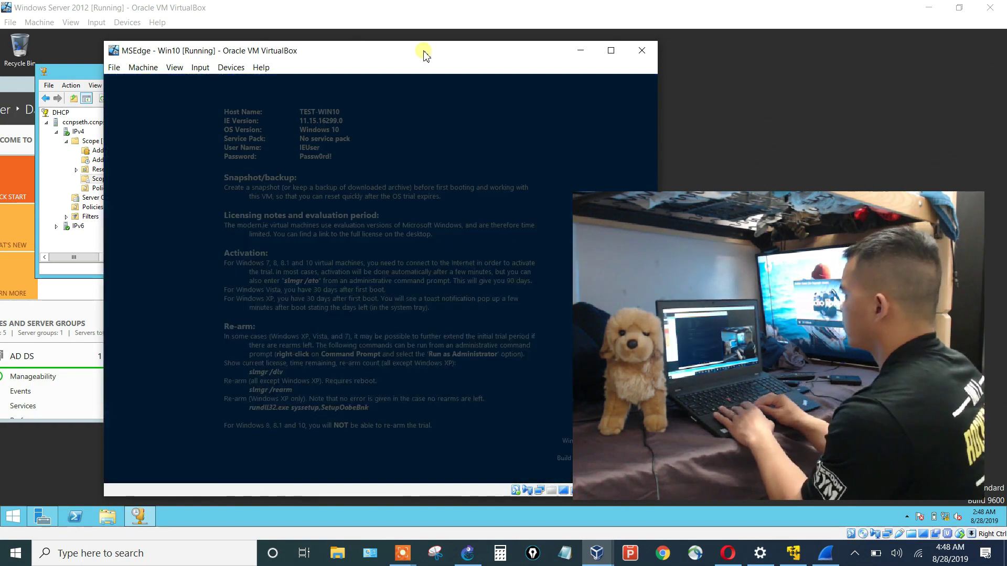
{"action": "left_click_drag", "start_coordinate": [424, 55], "coordinate": [501, 54]}
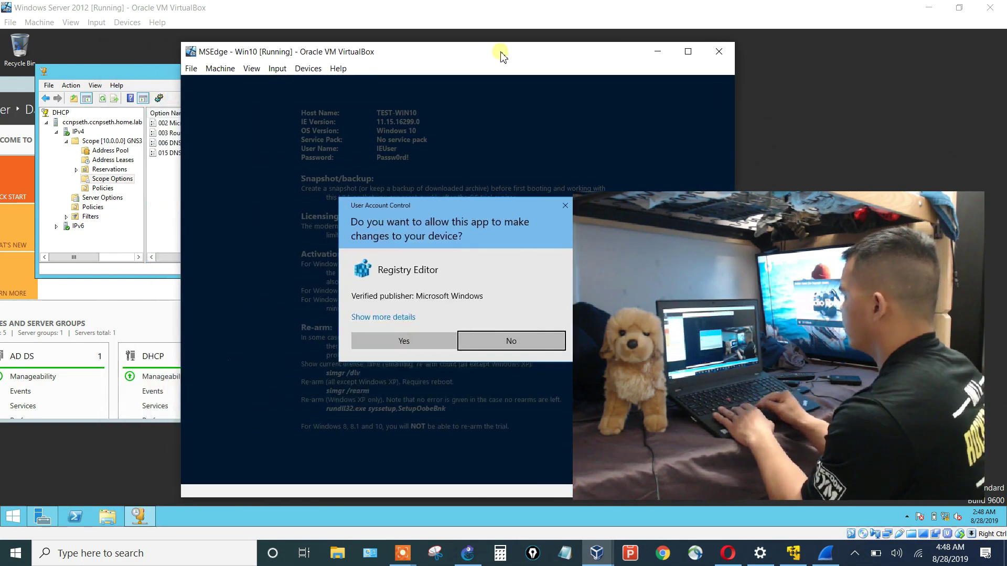
{"action": "left_click", "coordinate": [427, 344]}
{"action": "left_click_drag", "start_coordinate": [441, 52], "coordinate": [536, 44]}
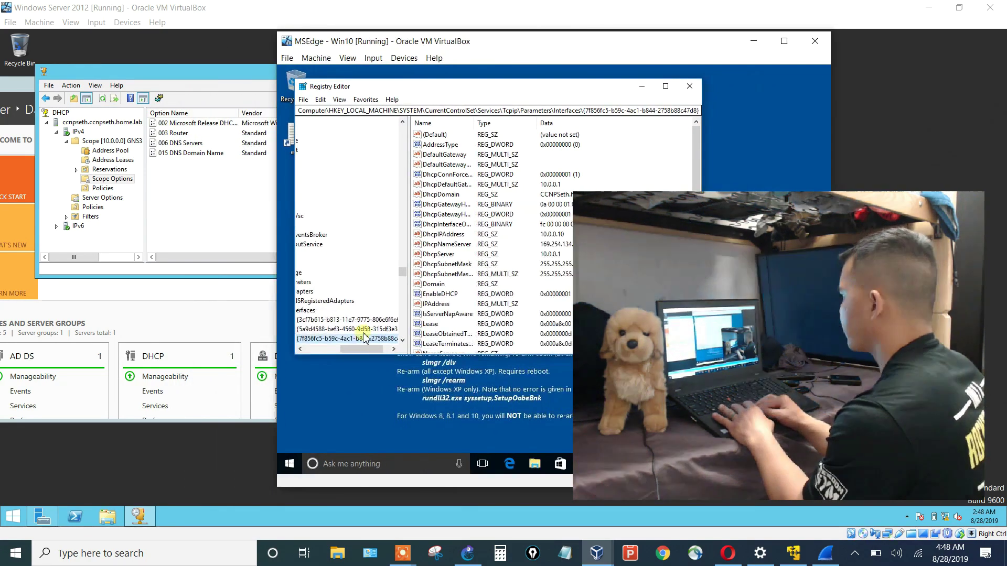
In Command Prompt, run ipconfig to see 10.0.0.10, then ipconfig /release.
{"action": "left_click", "coordinate": [292, 465]}
{"action": "type", "text": "c"}
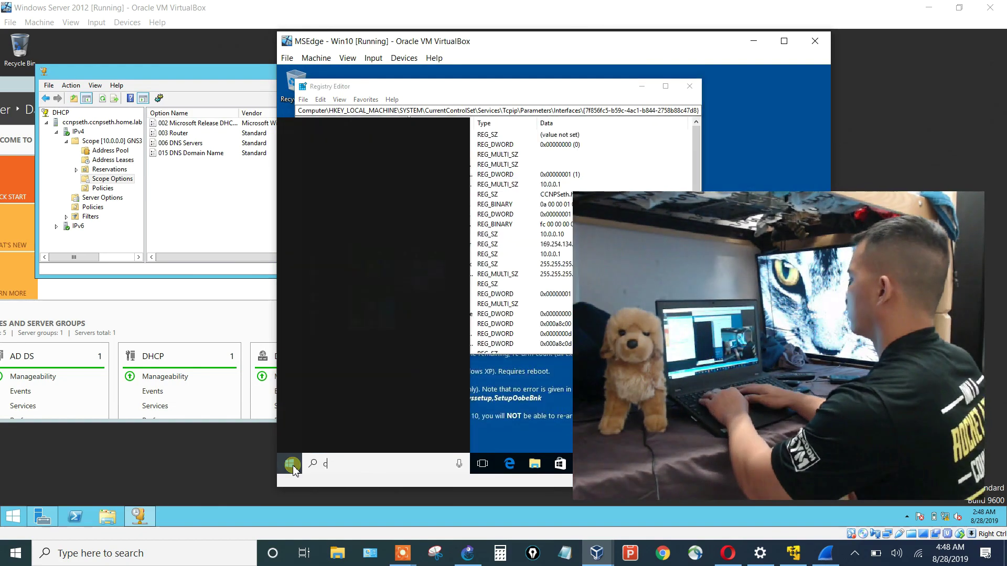
{"action": "type", "text": "md"}
{"action": "key", "text": "Return"}
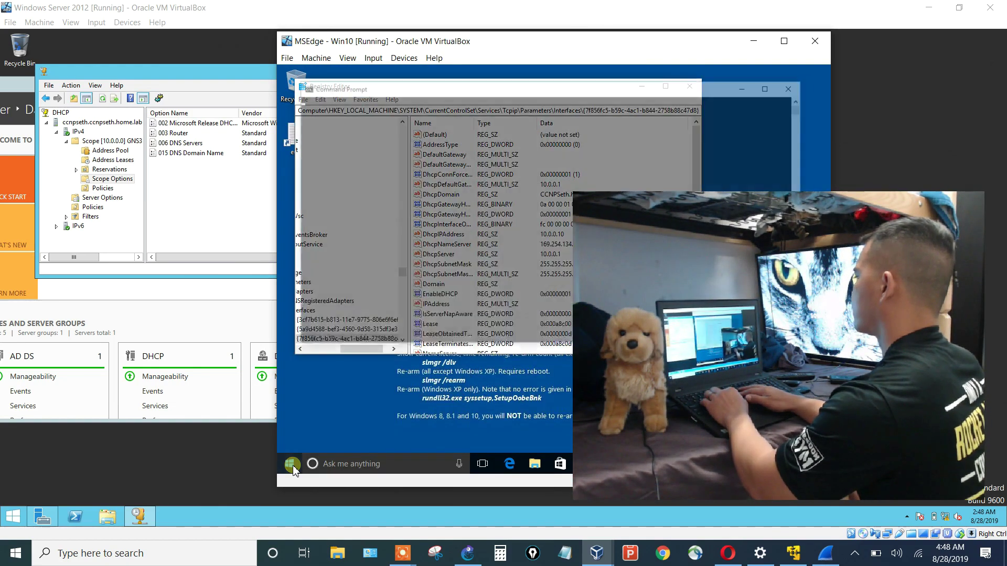
{"action": "type", "text": "ipconfig"}
{"action": "key", "text": "Return"}
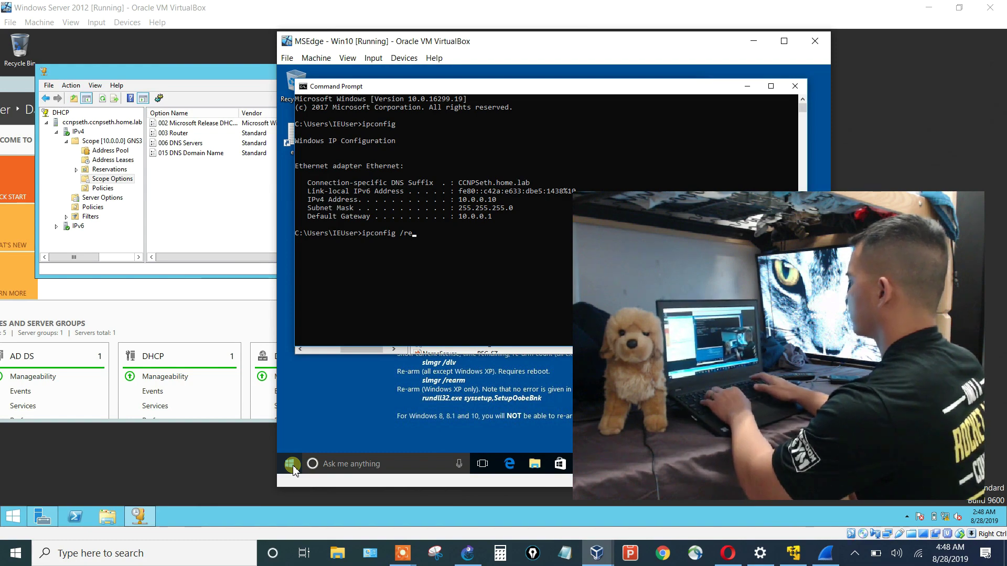
{"action": "type", "text": "ipconfig /release"}
{"action": "key", "text": "Return"}
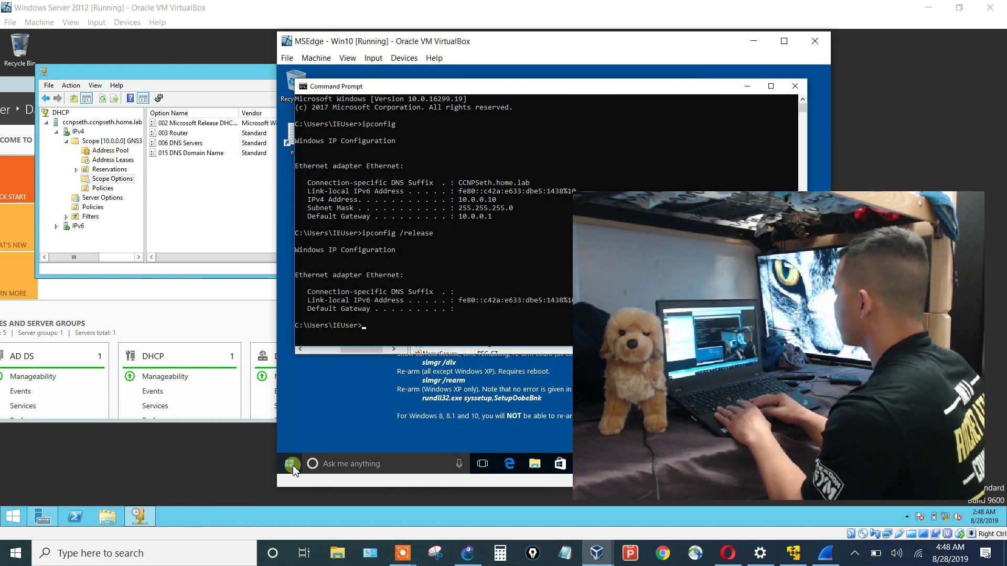
Inspect DHCP Request packet 301 down to Requested IP Address 10.0.0.10, then view ACK packet 302.
{"action": "left_click", "coordinate": [825, 550]}
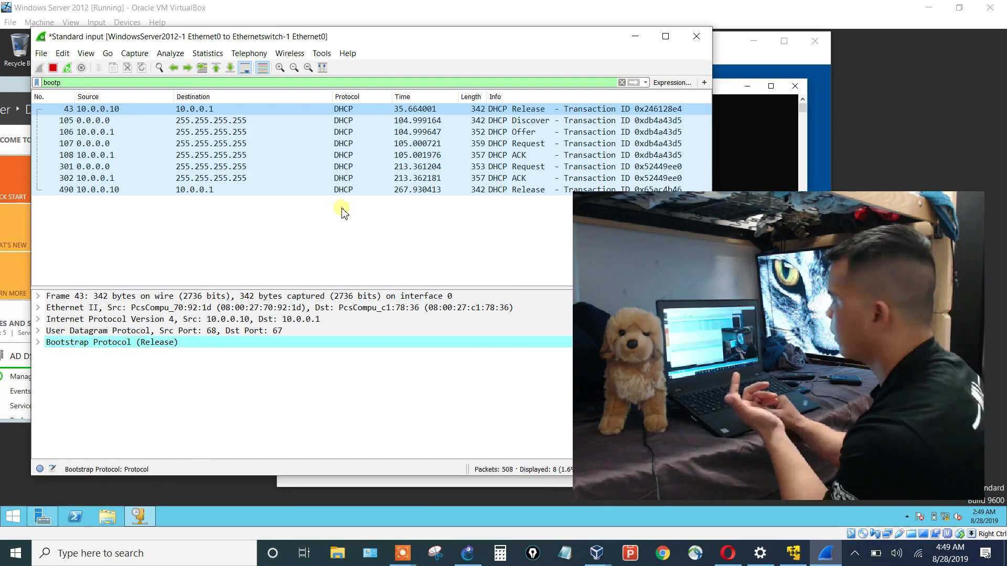
{"action": "left_click", "coordinate": [209, 168]}
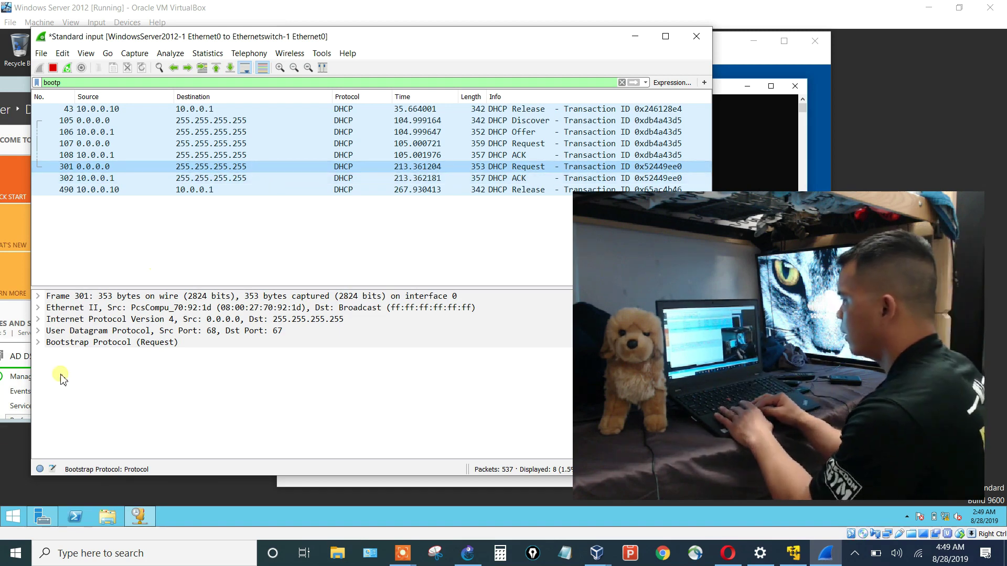
{"action": "left_click", "coordinate": [38, 342]}
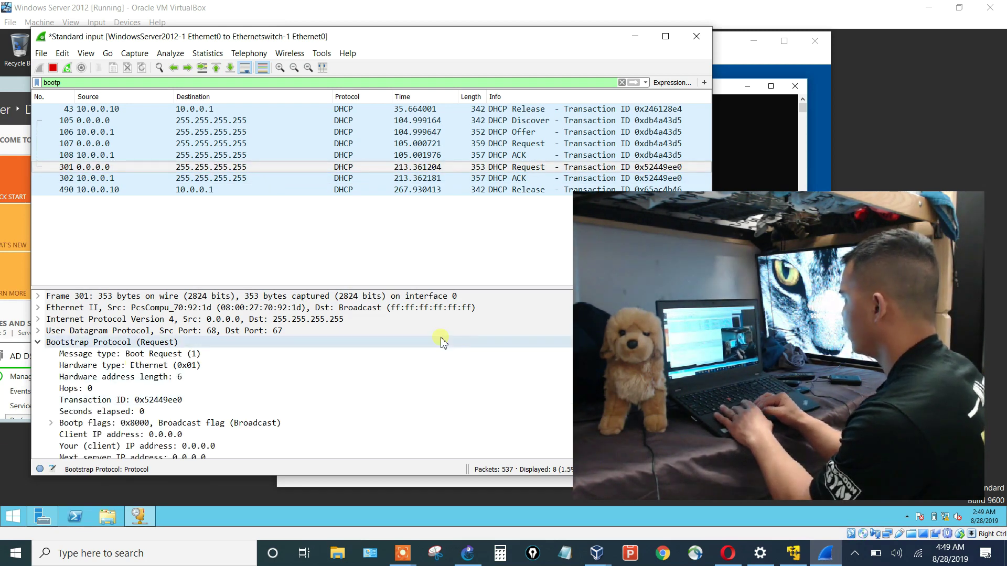
{"action": "left_click", "coordinate": [491, 411]}
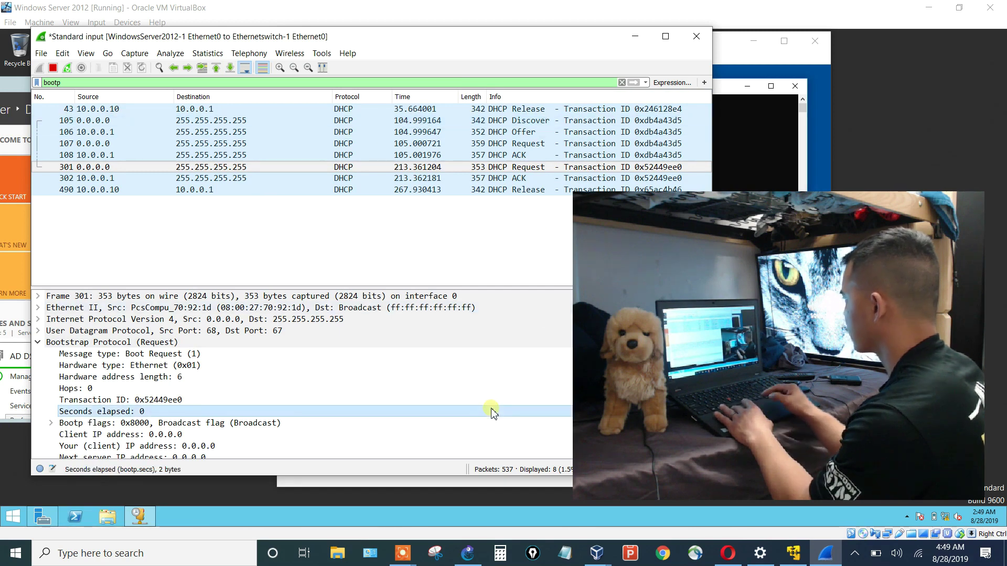
{"action": "key", "text": "Down"}
{"action": "key", "text": "Down"}
{"action": "key", "text": "Down"}
{"action": "key", "text": "Down"}
{"action": "key", "text": "Down"}
{"action": "key", "text": "Down"}
{"action": "key", "text": "Down"}
{"action": "key", "text": "Down"}
{"action": "key", "text": "Down"}
{"action": "key", "text": "Down"}
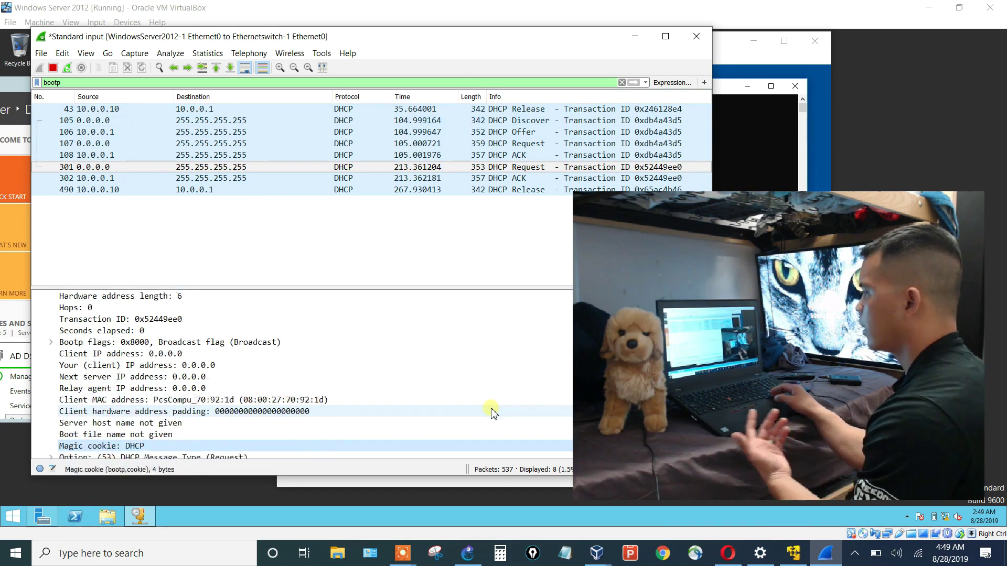
{"action": "key", "text": "Down"}
{"action": "key", "text": "Down"}
{"action": "key", "text": "Down"}
{"action": "key", "text": "Right"}
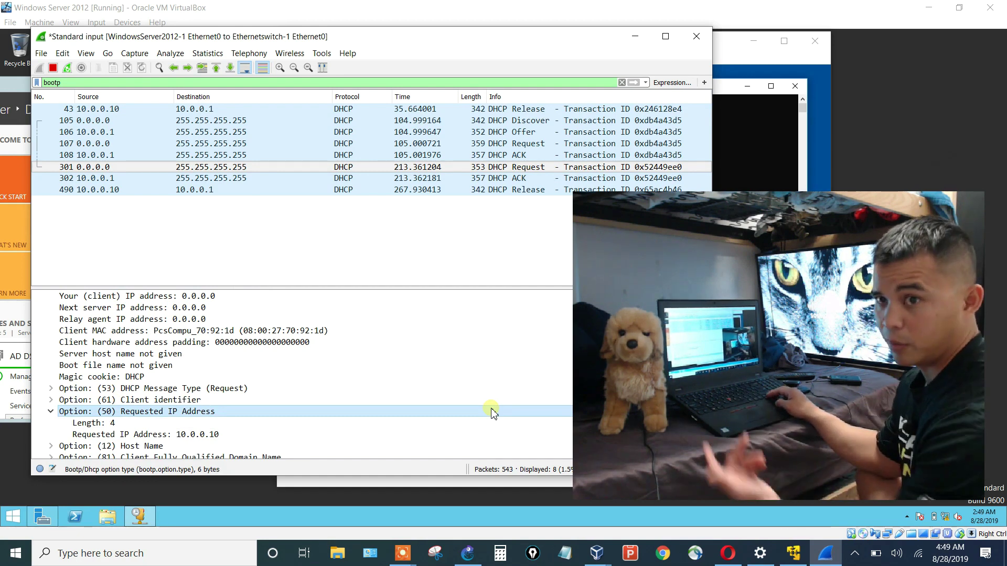
{"action": "left_click", "coordinate": [261, 179]}
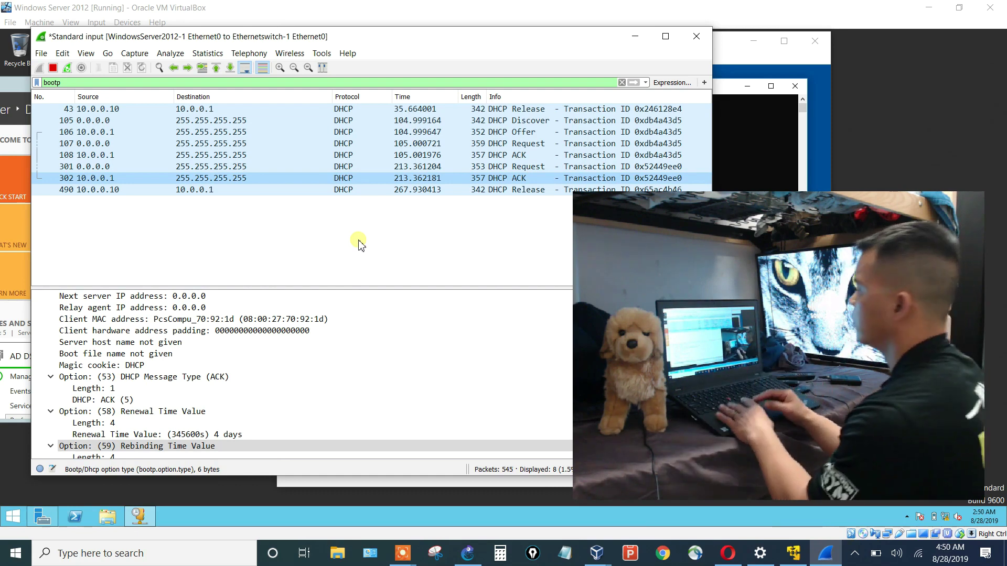
Run ipconfig /renew in the Win10 command prompt.
{"action": "left_click", "coordinate": [754, 166]}
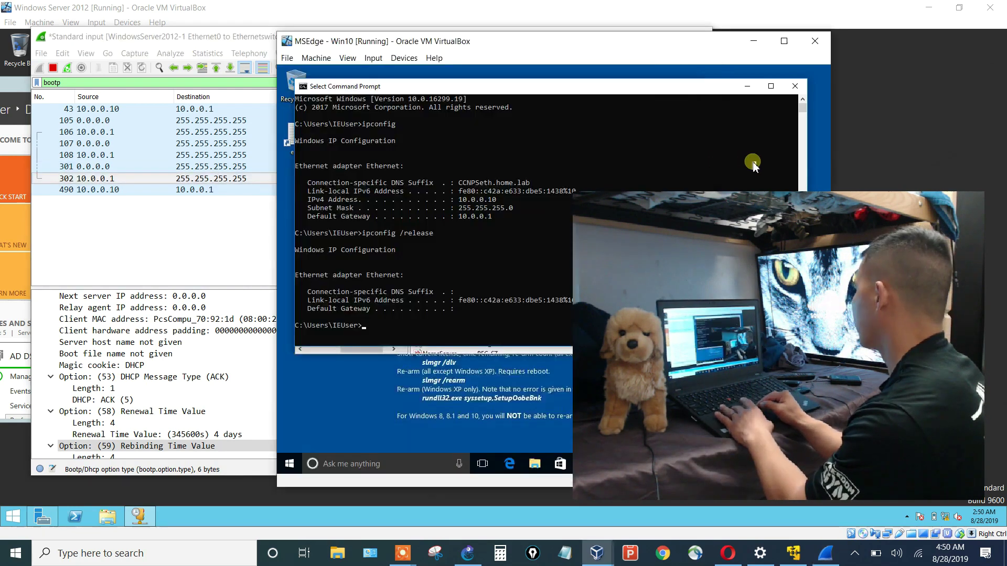
{"action": "type", "text": "ipconfig /ren"}
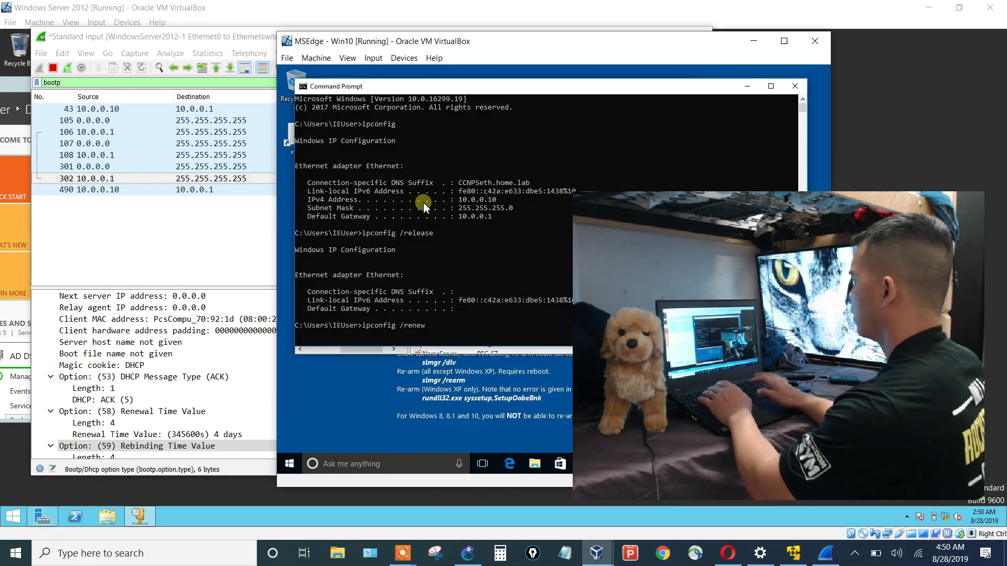
{"action": "type", "text": "ew"}
{"action": "key", "text": "Return"}
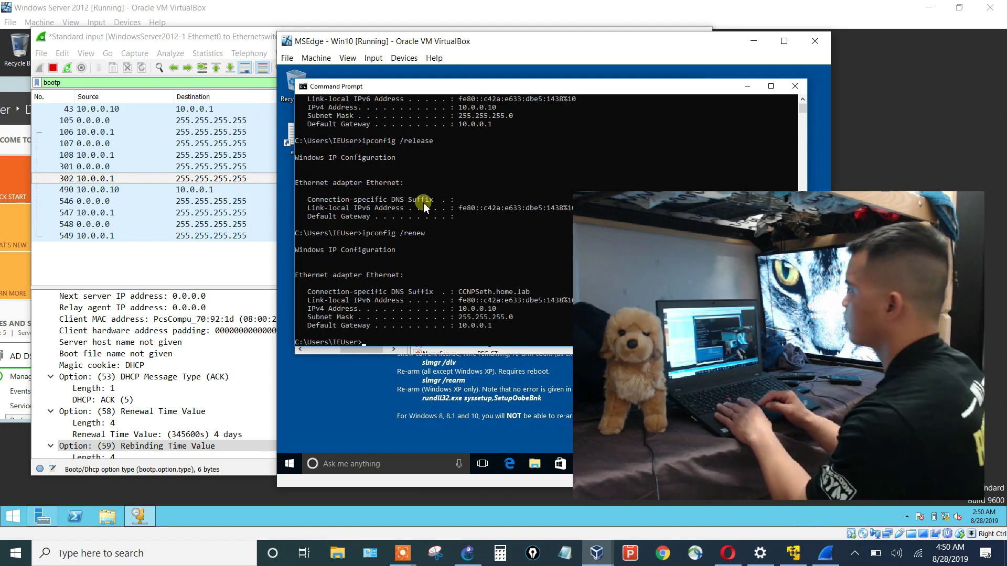
Select scope option 002 in the DHCP console and widen the Vendor column.
{"action": "left_click", "coordinate": [332, 6]}
{"action": "left_click", "coordinate": [194, 124]}
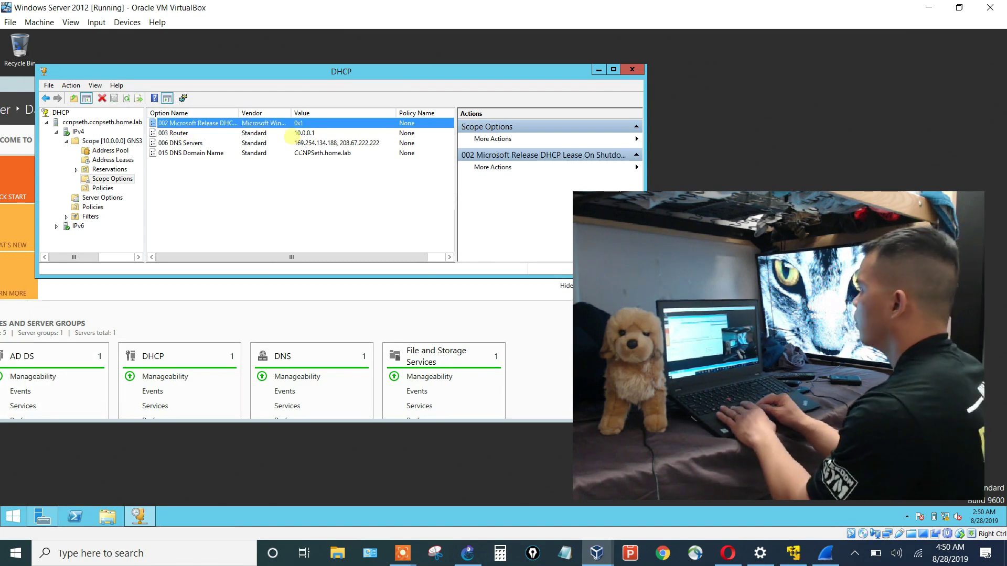
{"action": "left_click_drag", "start_coordinate": [394, 123], "coordinate": [386, 123]}
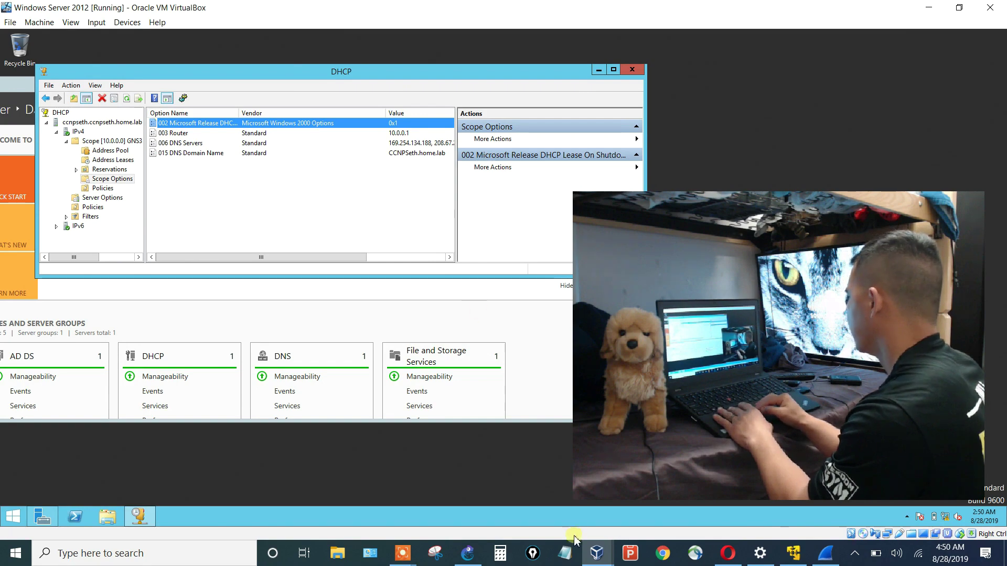
Shut down the Windows 10 VM via Start > Power, then check Wireshark for the new DHCP Release.
{"action": "left_click", "coordinate": [605, 560]}
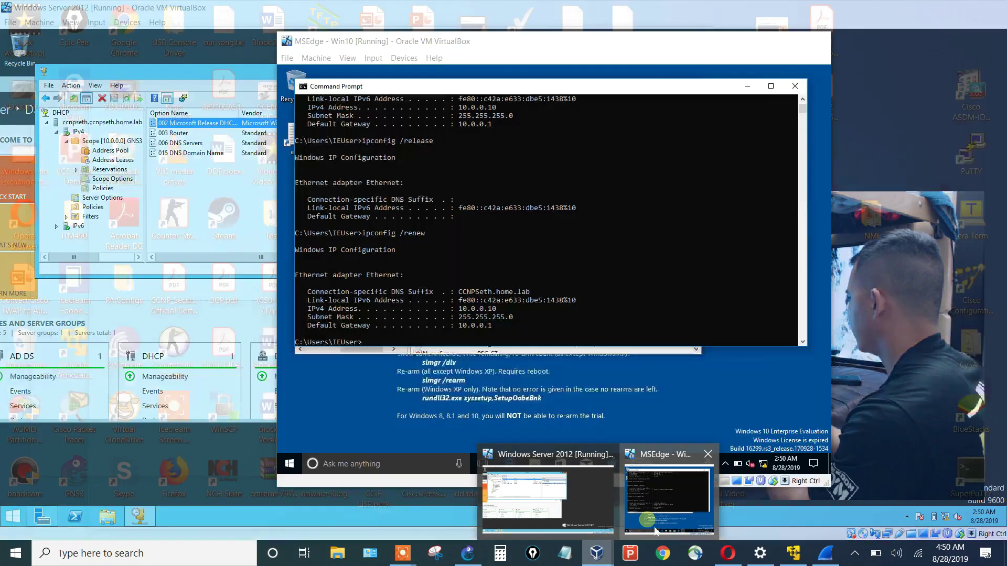
{"action": "left_click", "coordinate": [666, 504]}
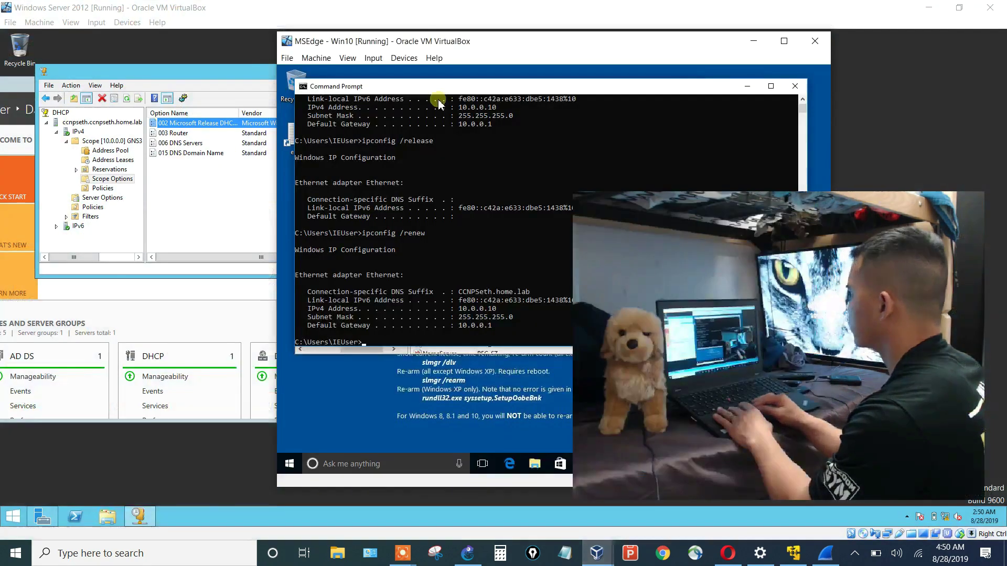
{"action": "left_click_drag", "start_coordinate": [472, 47], "coordinate": [332, 44]}
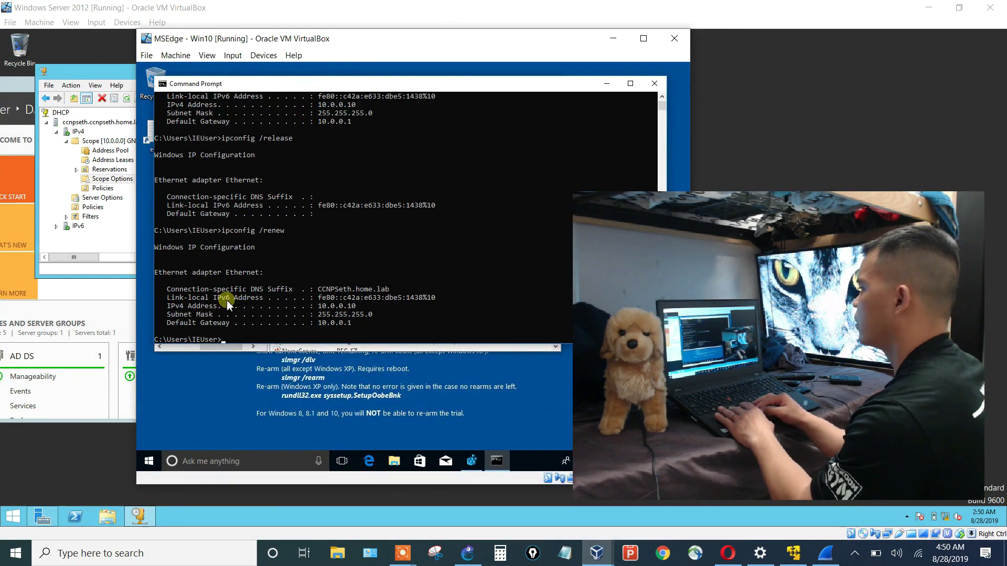
{"action": "left_click", "coordinate": [149, 461]}
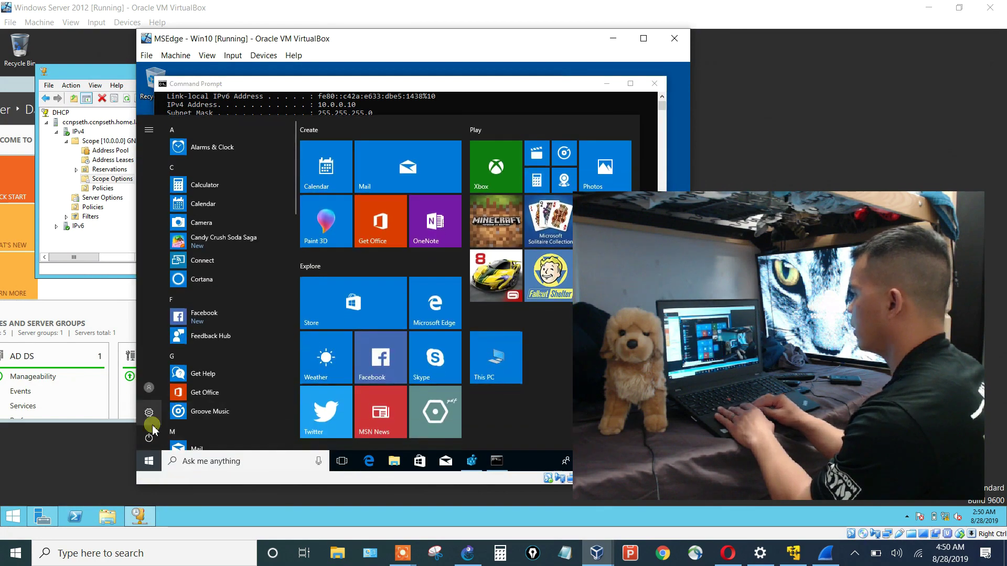
{"action": "left_click", "coordinate": [151, 445]}
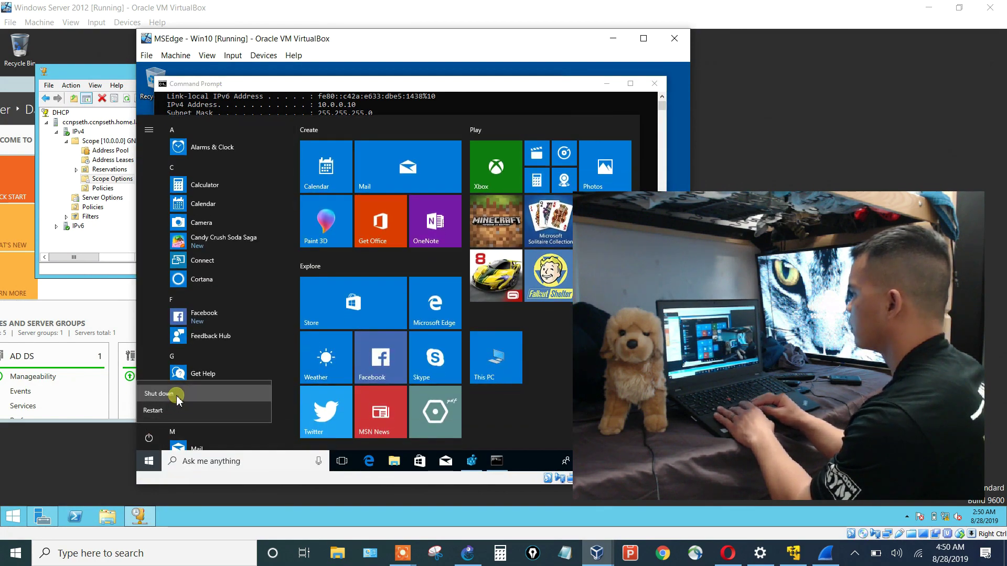
{"action": "key", "text": "Escape"}
{"action": "left_click", "coordinate": [826, 553]}
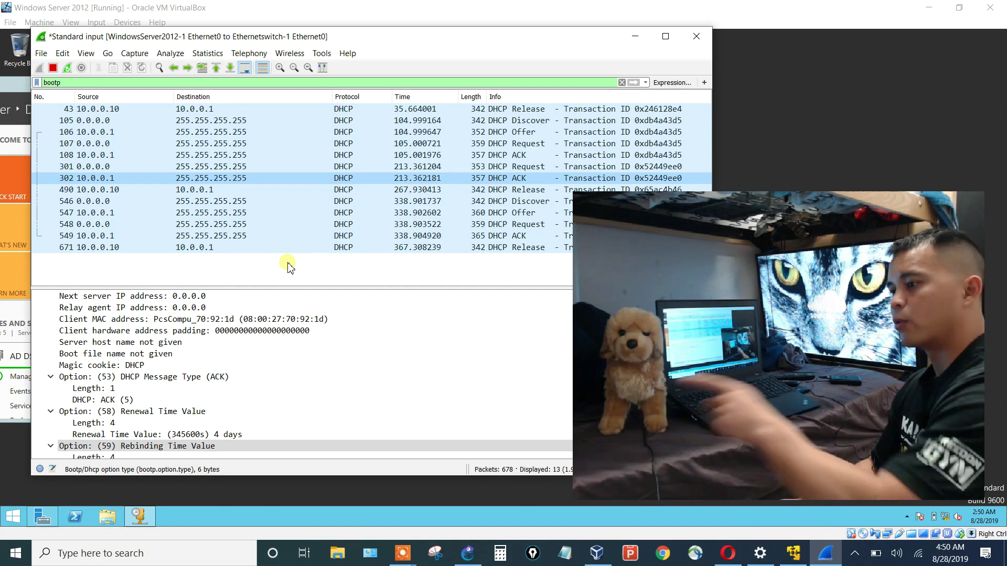
Refresh Address Leases to confirm the 10.0.0.10 lease is gone, then return to GNS3.
{"action": "left_click", "coordinate": [371, 10]}
{"action": "left_click", "coordinate": [132, 160]}
{"action": "right_click", "coordinate": [175, 155]}
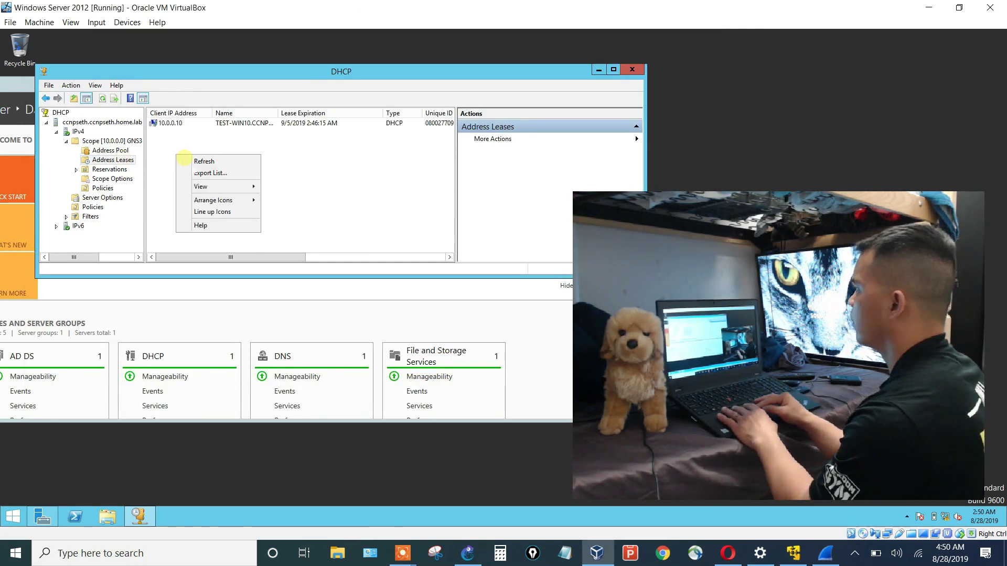
{"action": "left_click", "coordinate": [197, 162]}
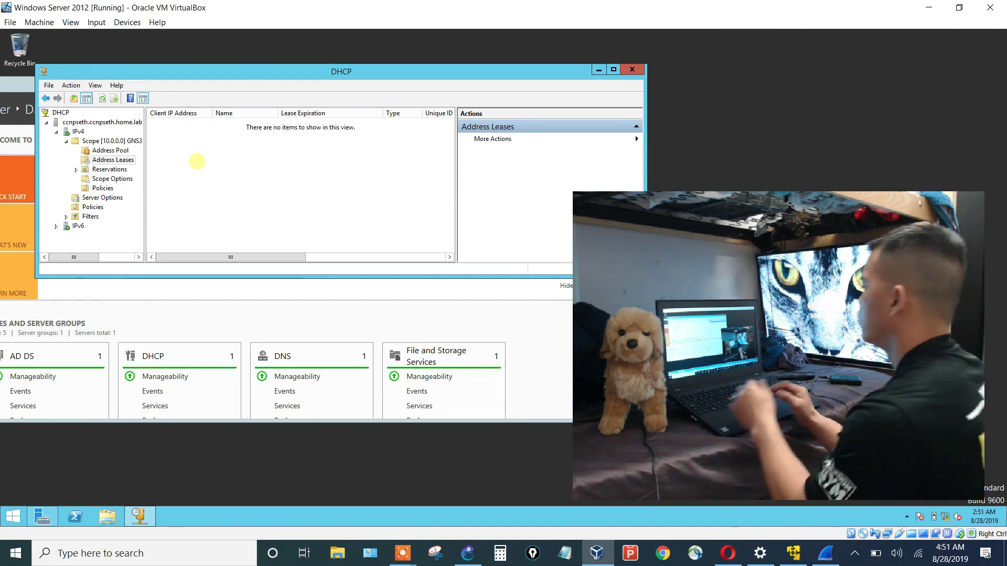
{"action": "left_click", "coordinate": [468, 554]}
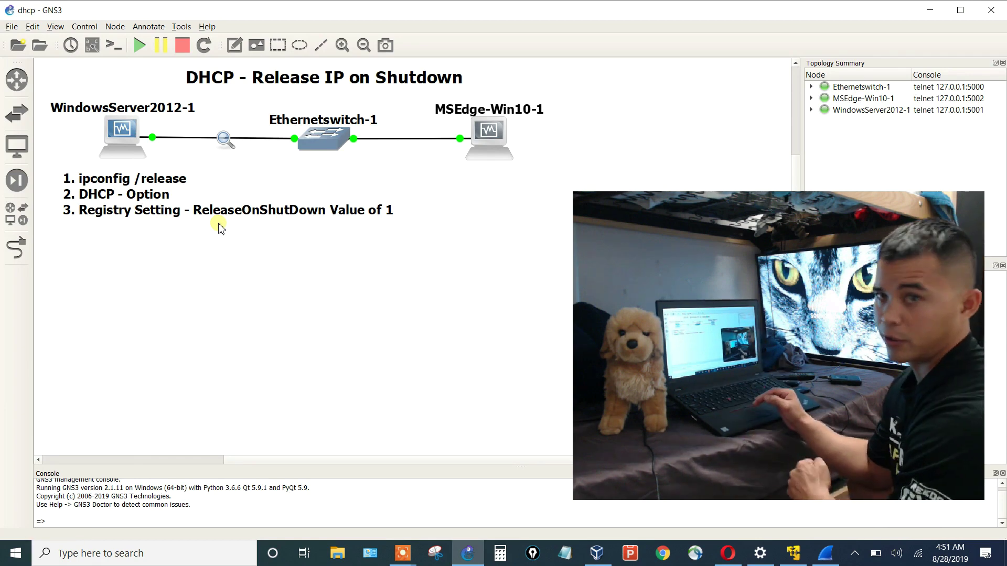
Delete scope option 002 Microsoft Release DHCP Lease On Shutdown and confirm with Yes.
{"action": "left_click", "coordinate": [597, 553]}
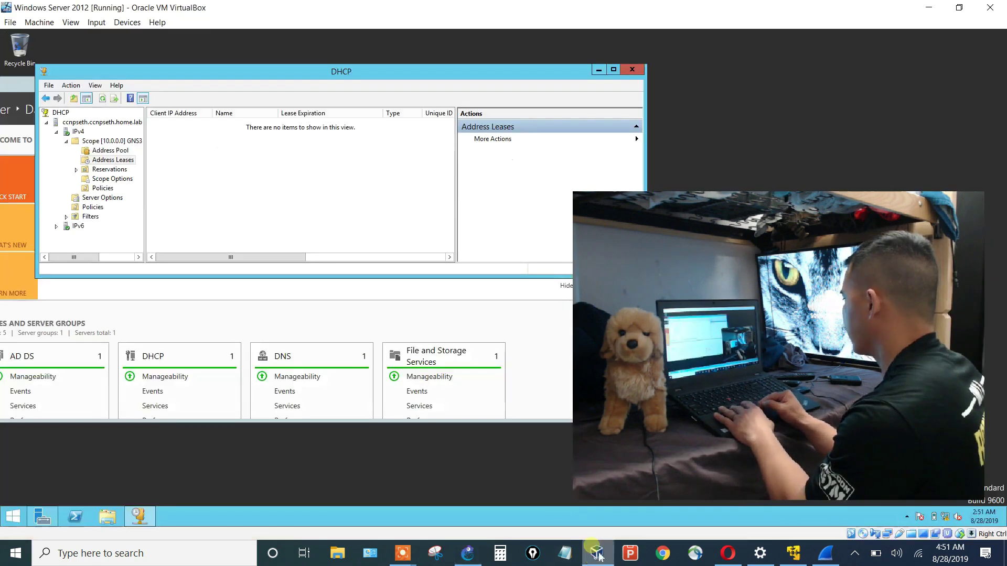
{"action": "left_click", "coordinate": [112, 179]}
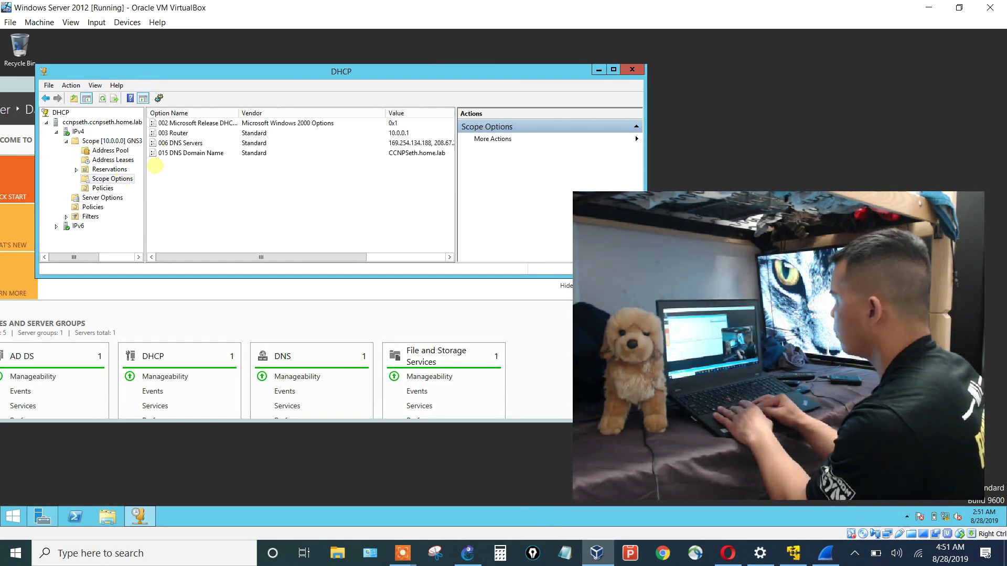
{"action": "left_click", "coordinate": [210, 123]}
{"action": "right_click", "coordinate": [213, 122]}
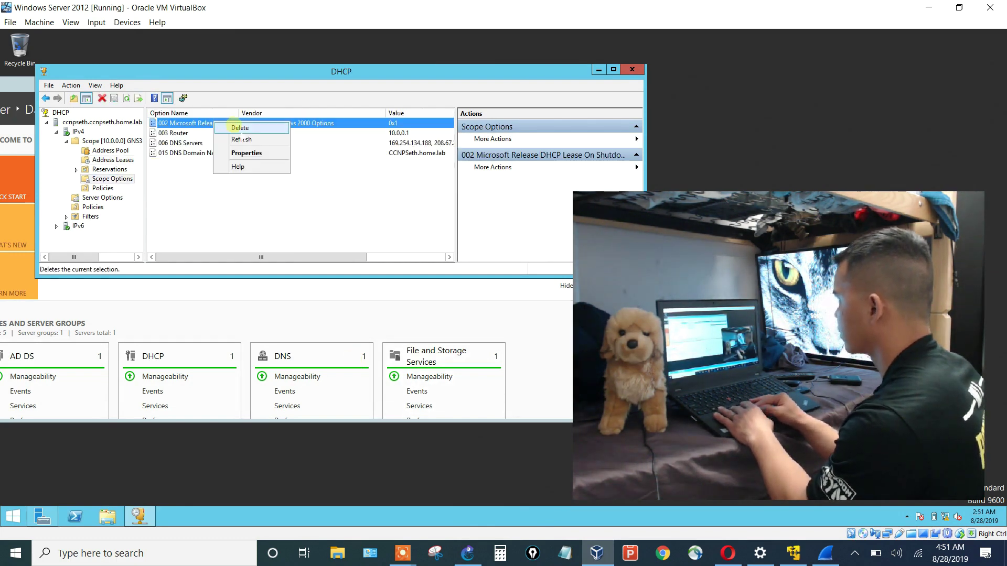
{"action": "left_click", "coordinate": [239, 127]}
{"action": "left_click", "coordinate": [514, 311]}
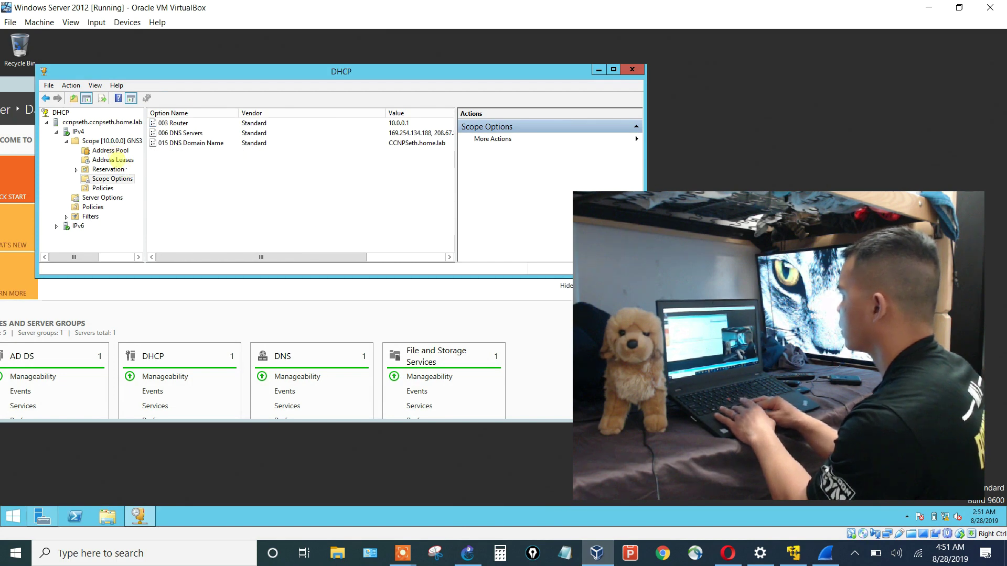
Refresh the empty Address Leases list, then go back to Scope Options.
{"action": "left_click", "coordinate": [118, 160]}
{"action": "right_click", "coordinate": [198, 174]}
{"action": "left_click", "coordinate": [225, 182]}
{"action": "left_click", "coordinate": [113, 179]}
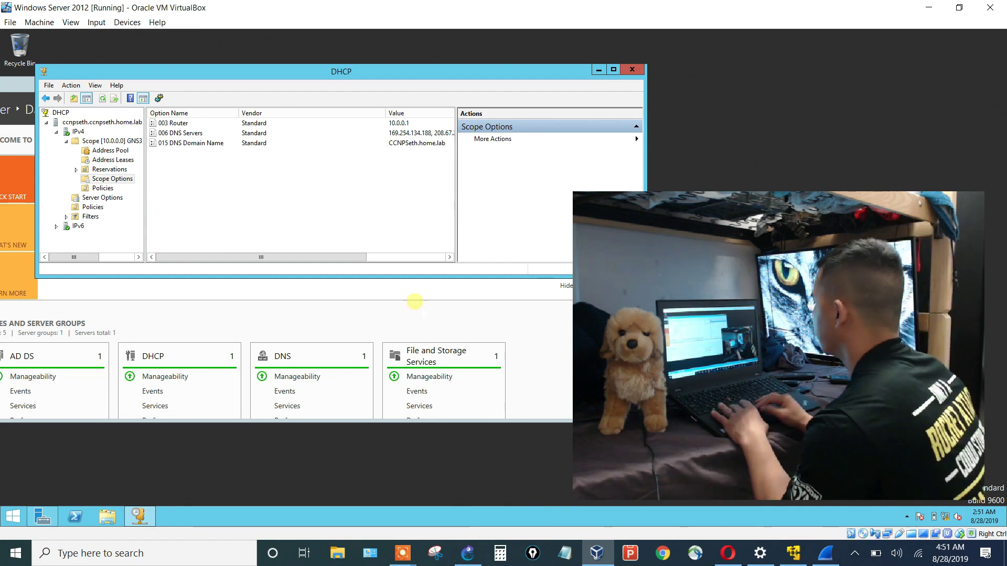
Stop and then start the MSEdge-Win10-1 node in GNS3.
{"action": "left_click", "coordinate": [467, 553]}
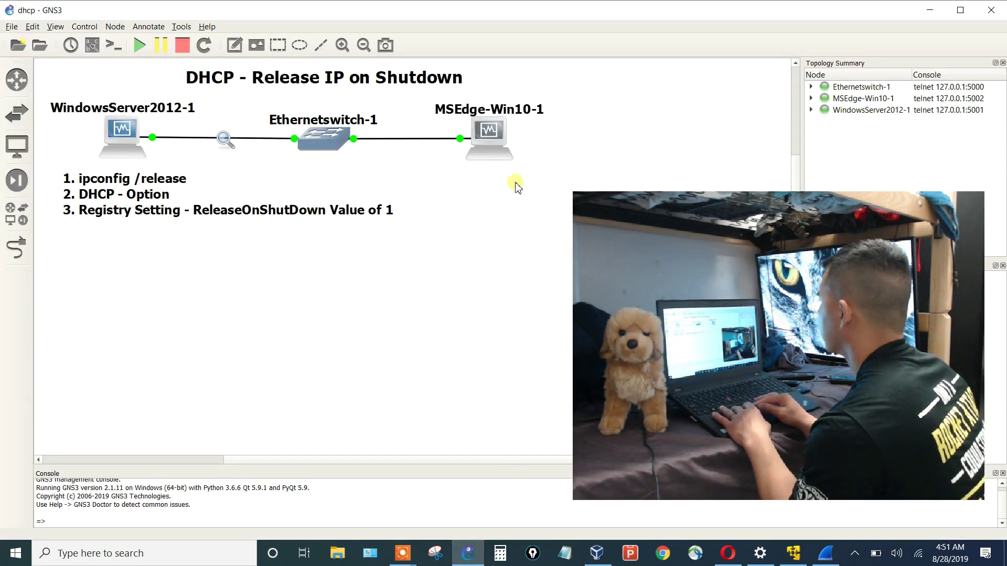
{"action": "right_click", "coordinate": [494, 156]}
{"action": "left_click", "coordinate": [508, 311]}
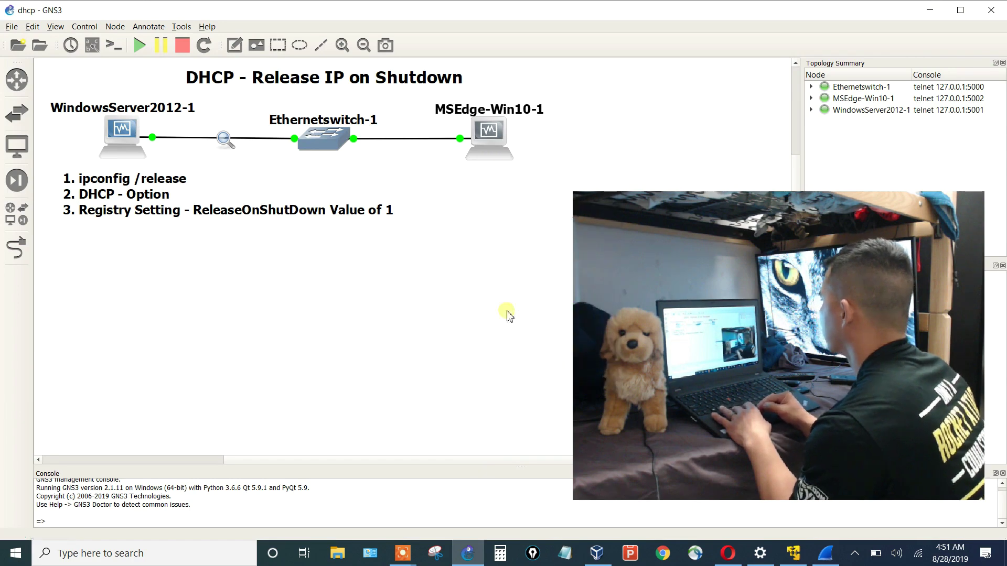
{"action": "right_click", "coordinate": [488, 146]}
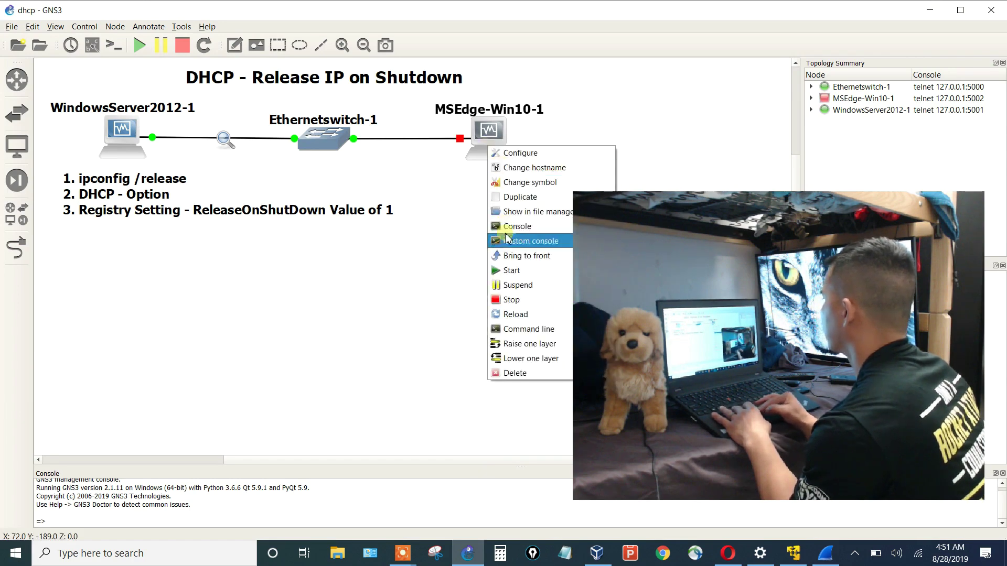
{"action": "left_click", "coordinate": [508, 270]}
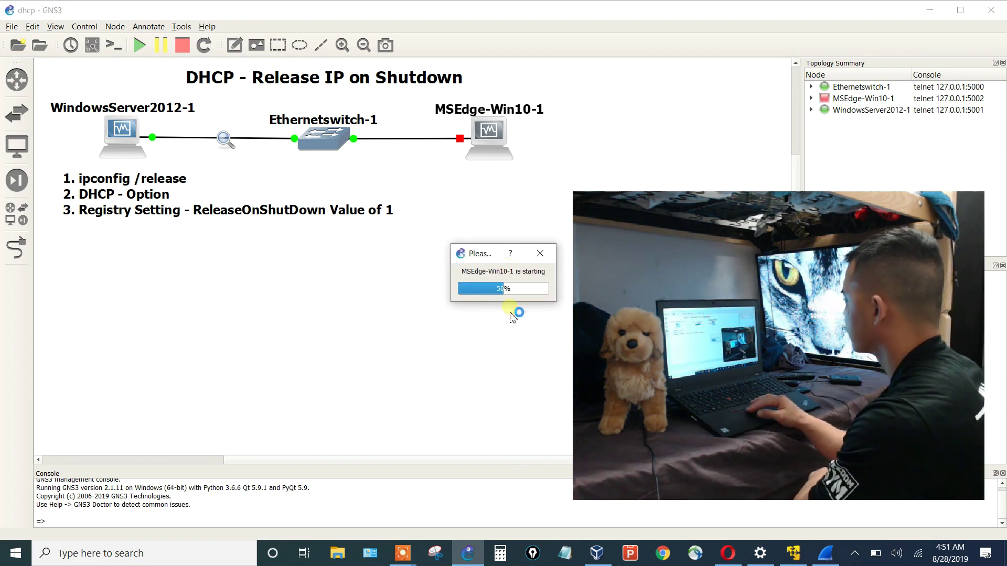
Dismiss the booting Win10 VM's capture notices, then view the new DHCP exchange in Wireshark.
{"action": "mouse_move", "coordinate": [596, 563]}
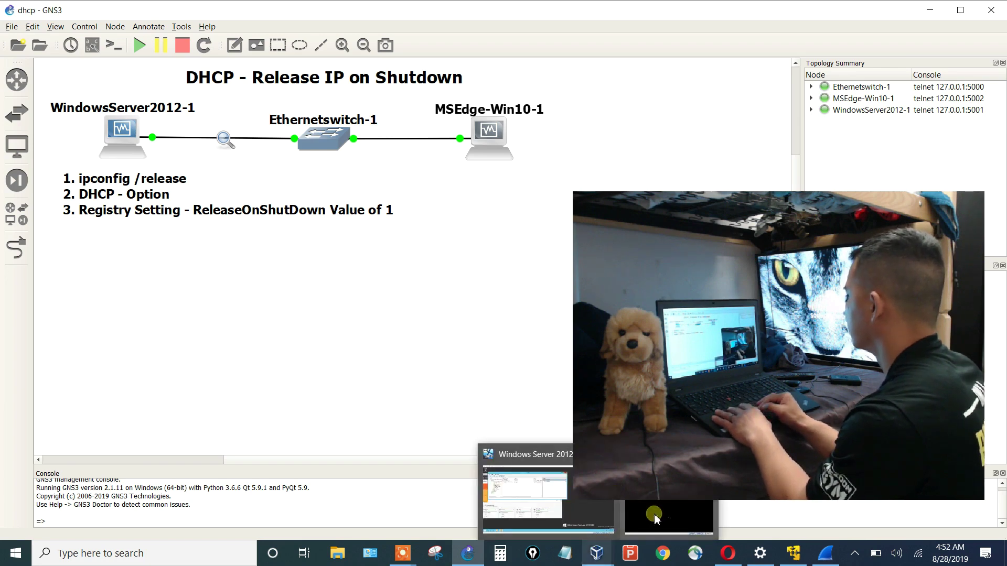
{"action": "left_click", "coordinate": [652, 512]}
{"action": "left_click", "coordinate": [649, 74]}
{"action": "left_click", "coordinate": [649, 73]}
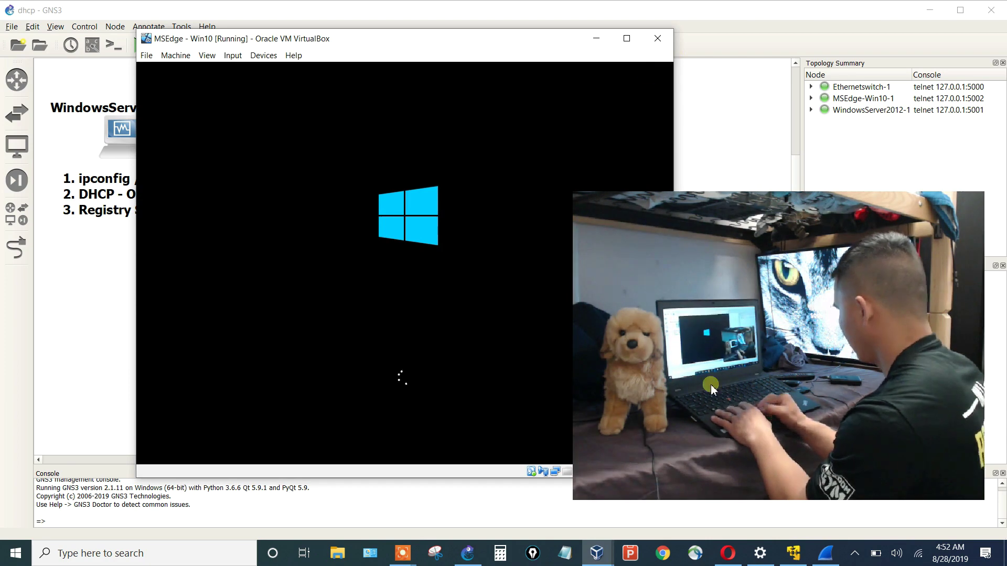
{"action": "left_click", "coordinate": [825, 553]}
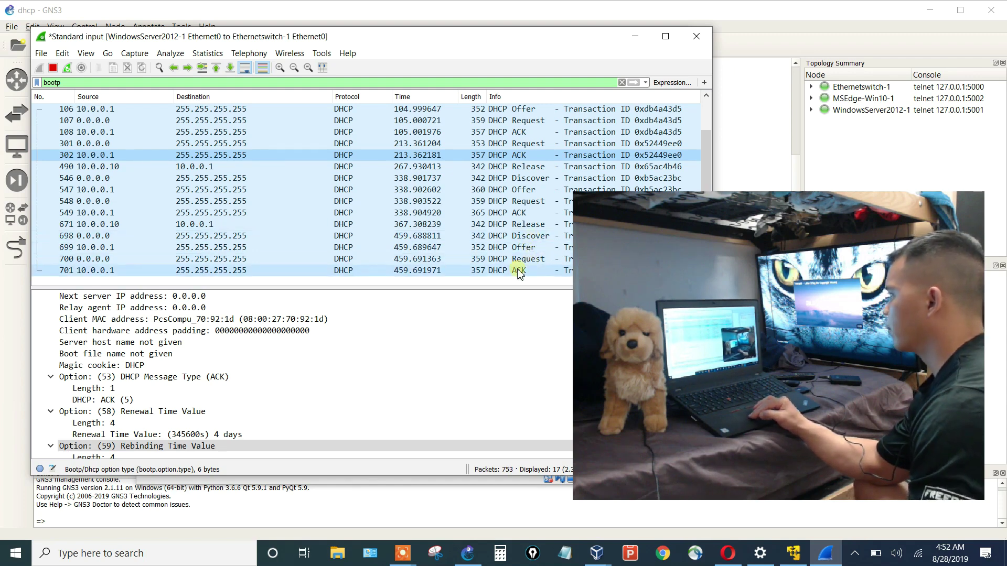
Review DHCP ACK packet 701's options, from rebinding time and router up to client address 10.0.0.10.
{"action": "left_click", "coordinate": [495, 272]}
{"action": "left_click", "coordinate": [150, 445]}
{"action": "key", "text": "Down"}
{"action": "key", "text": "Down"}
{"action": "key", "text": "Down"}
{"action": "key", "text": "Down"}
{"action": "key", "text": "Down"}
{"action": "key", "text": "Down"}
{"action": "key", "text": "Down"}
{"action": "key", "text": "Down"}
{"action": "key", "text": "Down"}
{"action": "key", "text": "Down"}
{"action": "key", "text": "Down"}
{"action": "key", "text": "Down"}
{"action": "key", "text": "Down"}
{"action": "key", "text": "Down"}
{"action": "key", "text": "Down"}
{"action": "key", "text": "Down"}
{"action": "key", "text": "Down"}
{"action": "key", "text": "Down"}
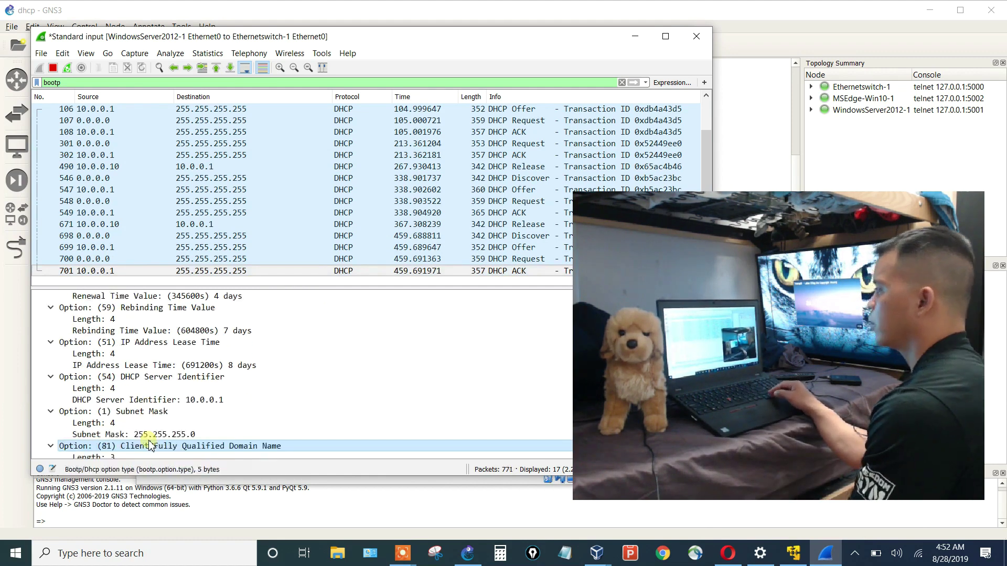
{"action": "key", "text": "Down"}
{"action": "key", "text": "Down"}
{"action": "key", "text": "Down"}
{"action": "key", "text": "Down"}
{"action": "key", "text": "Down"}
{"action": "key", "text": "Down"}
{"action": "key", "text": "Down"}
{"action": "key", "text": "Down"}
{"action": "key", "text": "Down"}
{"action": "key", "text": "Down"}
{"action": "key", "text": "Up"}
{"action": "key", "text": "Up"}
{"action": "key", "text": "Up"}
{"action": "key", "text": "Up"}
{"action": "key", "text": "Up"}
{"action": "key", "text": "Up"}
{"action": "key", "text": "Up"}
{"action": "key", "text": "Up"}
{"action": "key", "text": "Up"}
{"action": "key", "text": "Up"}
{"action": "key", "text": "Up"}
{"action": "key", "text": "Up"}
{"action": "key", "text": "Up"}
{"action": "key", "text": "Up"}
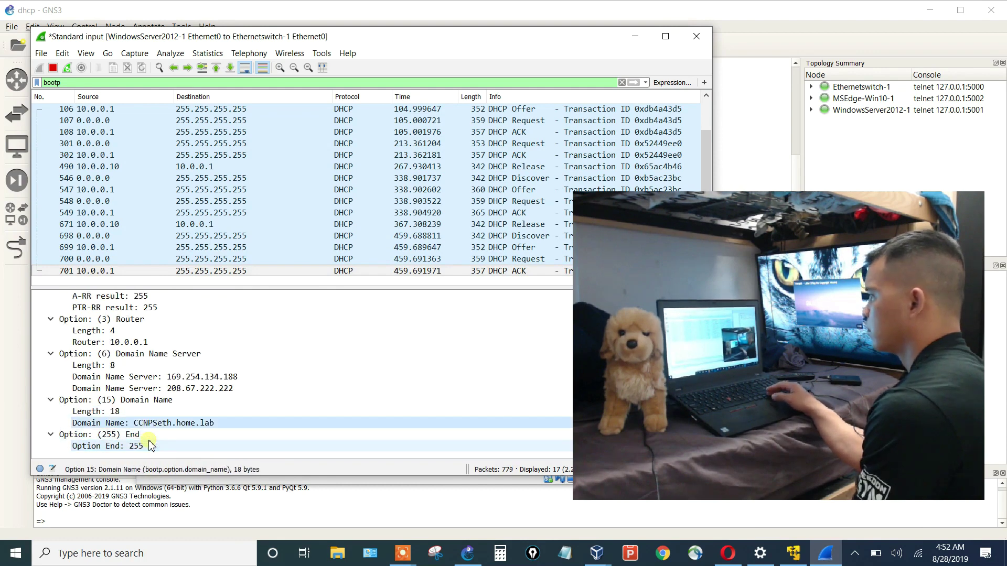
{"action": "key", "text": "Up"}
{"action": "key", "text": "Up"}
{"action": "key", "text": "Up"}
{"action": "key", "text": "Up"}
{"action": "key", "text": "Up"}
{"action": "key", "text": "Up"}
{"action": "key", "text": "Up"}
{"action": "key", "text": "Up"}
{"action": "key", "text": "Up"}
{"action": "key", "text": "Up"}
{"action": "key", "text": "Up"}
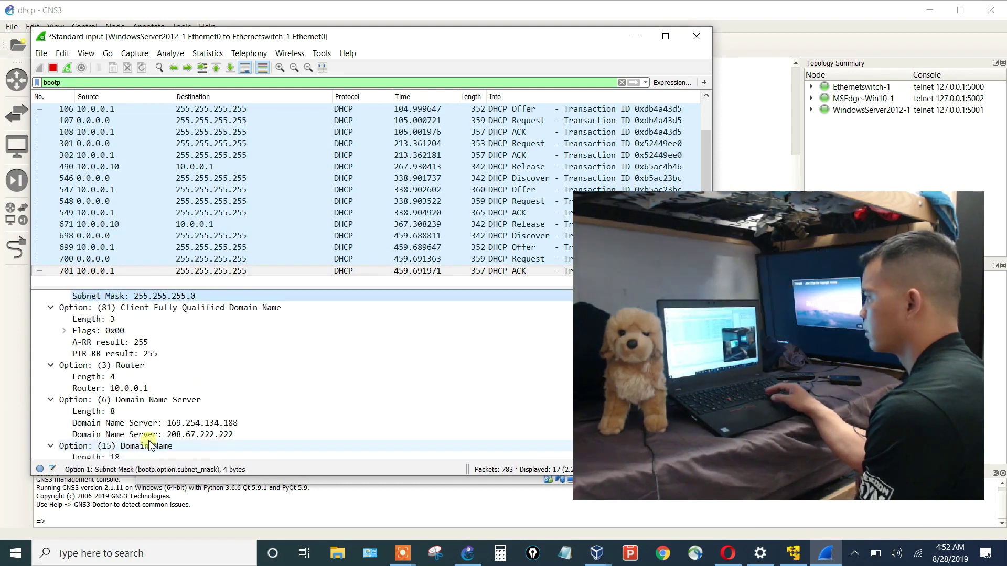
{"action": "key", "text": "Up"}
{"action": "key", "text": "Up"}
{"action": "key", "text": "Up"}
{"action": "key", "text": "Up"}
{"action": "key", "text": "Up"}
{"action": "key", "text": "Up"}
{"action": "key", "text": "Up"}
{"action": "key", "text": "Up"}
{"action": "key", "text": "Up"}
{"action": "key", "text": "Up"}
{"action": "key", "text": "Up"}
{"action": "key", "text": "Up"}
{"action": "key", "text": "Up"}
{"action": "key", "text": "Up"}
{"action": "key", "text": "Up"}
{"action": "key", "text": "Up"}
{"action": "key", "text": "Up"}
{"action": "key", "text": "Up"}
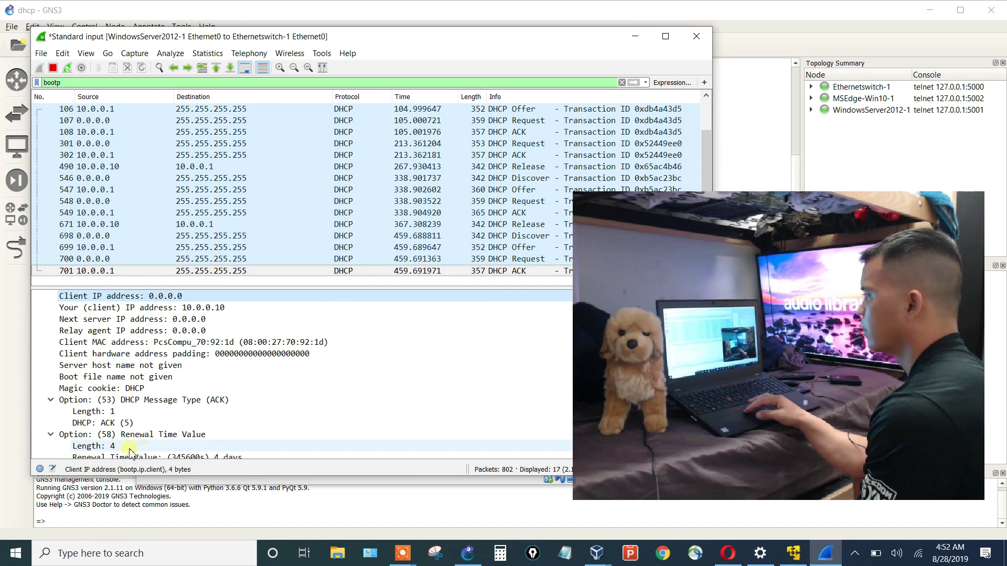
Sign in to the Windows 10 VM with the account password and allow Registry Editor to run.
{"action": "left_click", "coordinate": [609, 560]}
{"action": "left_click", "coordinate": [630, 516]}
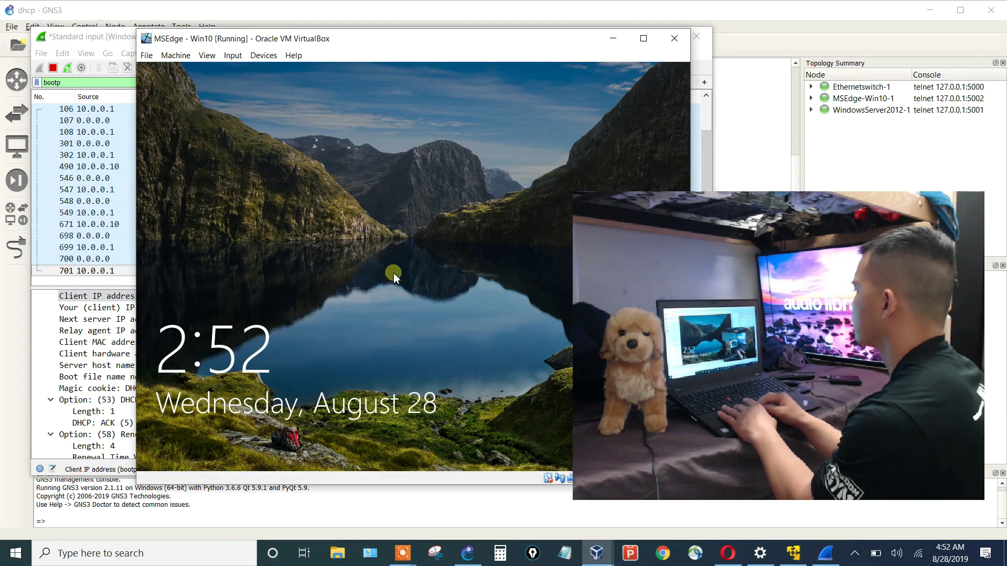
{"action": "left_click", "coordinate": [366, 281]}
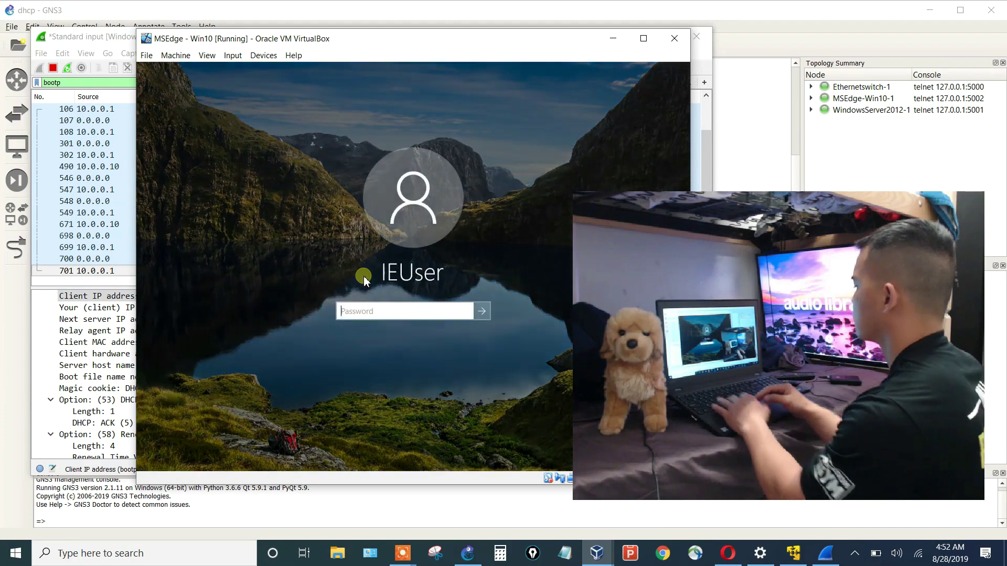
{"action": "type", "text": "Passw0rd!"}
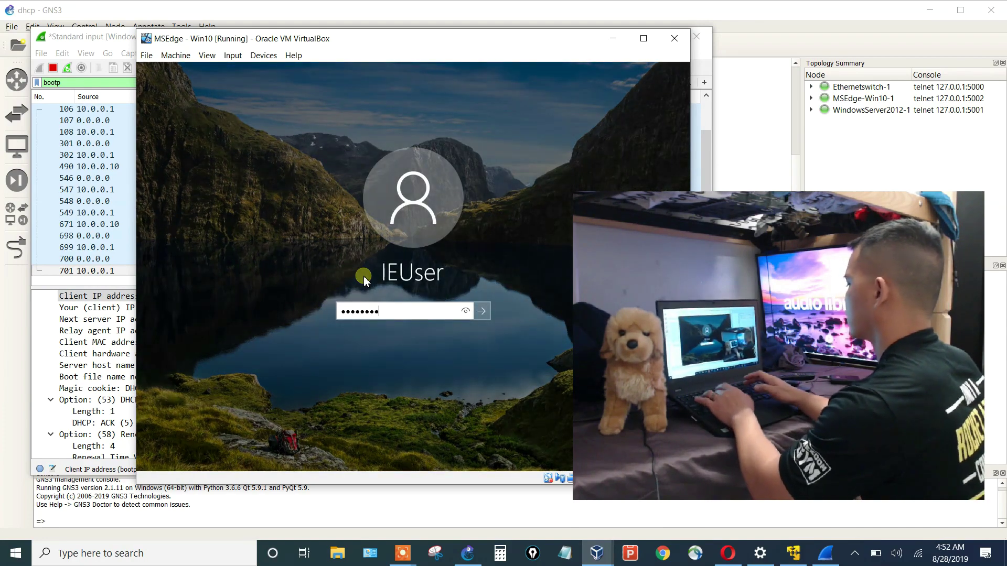
{"action": "key", "text": "Return"}
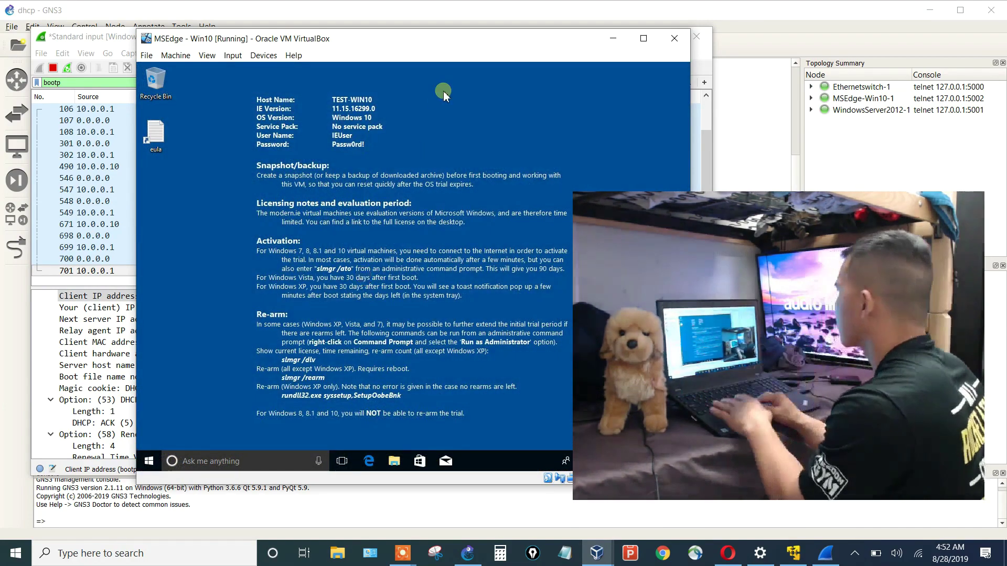
{"action": "left_click_drag", "start_coordinate": [450, 39], "coordinate": [343, 50]}
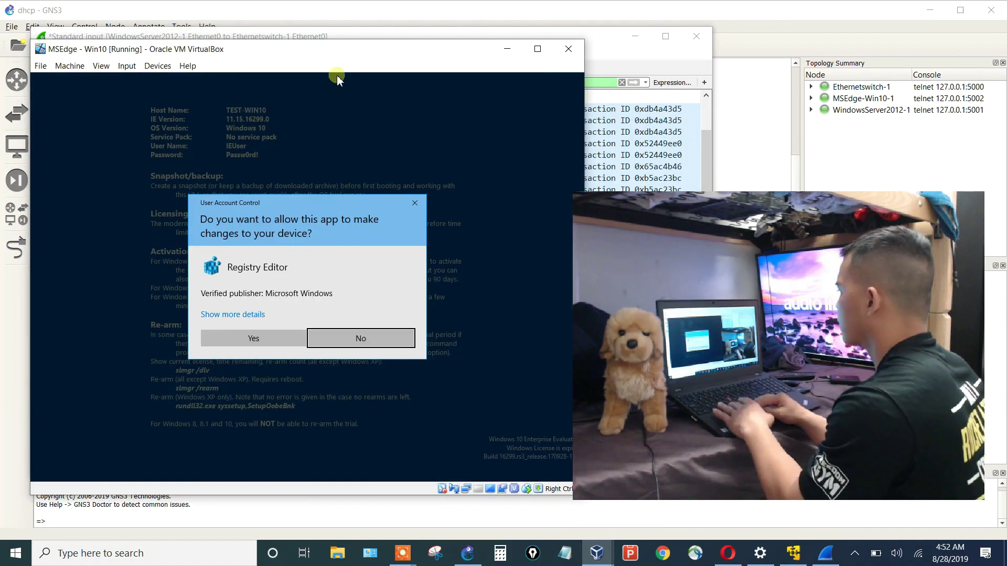
{"action": "left_click", "coordinate": [265, 338]}
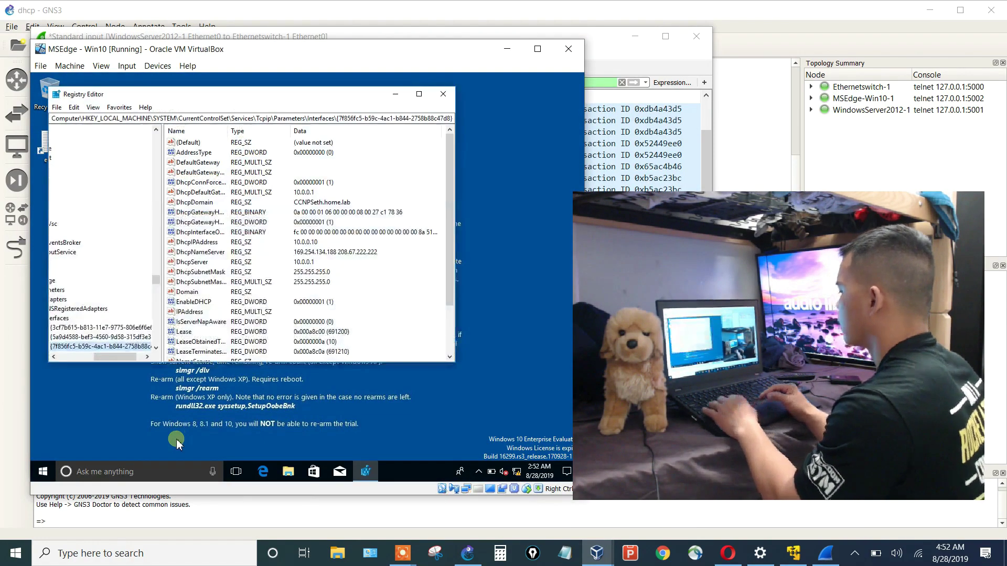
Run ipconfig in Command Prompt to confirm IPv4 10.0.0.10 with gateway 10.0.0.1.
{"action": "key", "text": "super"}
{"action": "type", "text": "cmd"}
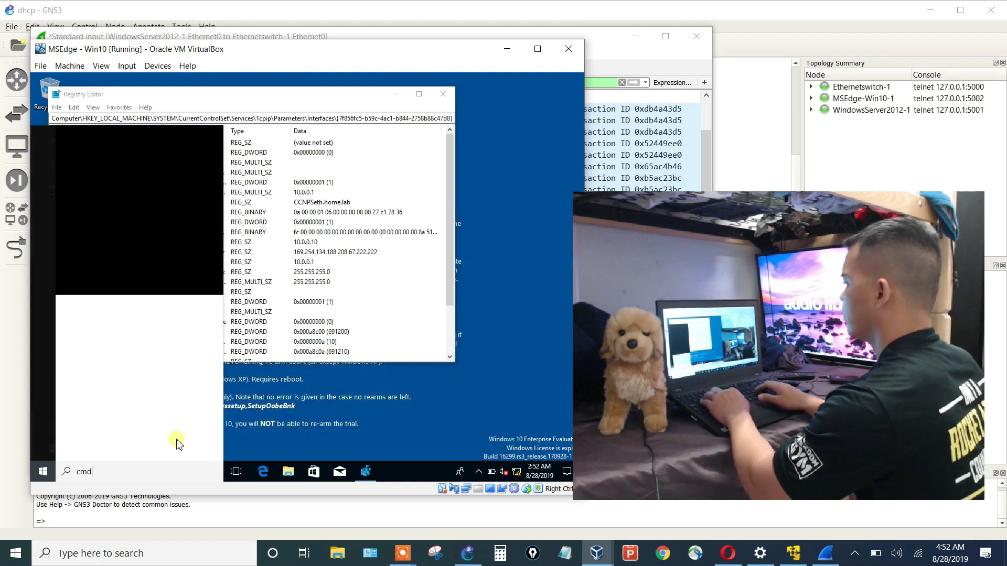
{"action": "key", "text": "Return"}
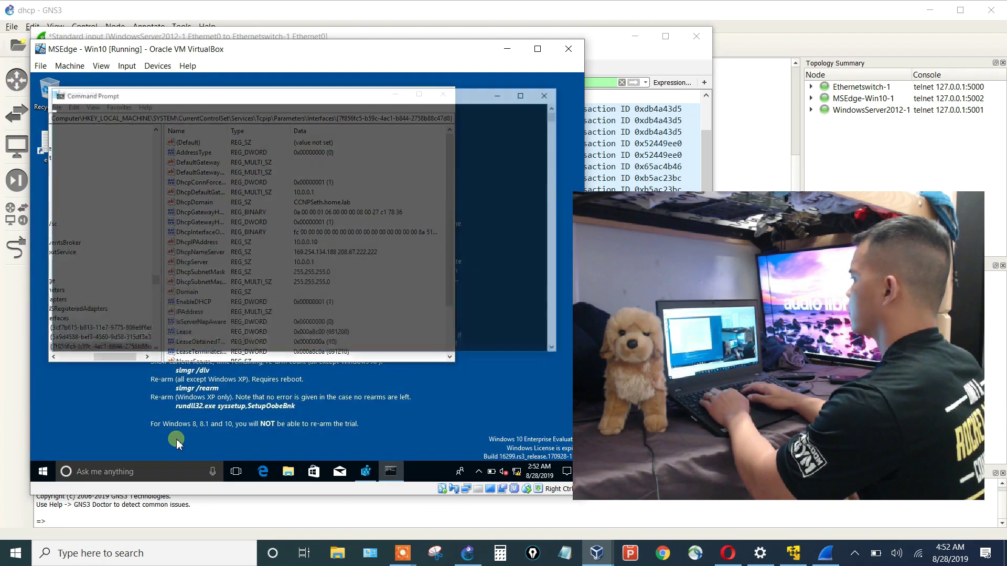
{"action": "type", "text": "ipcno"}
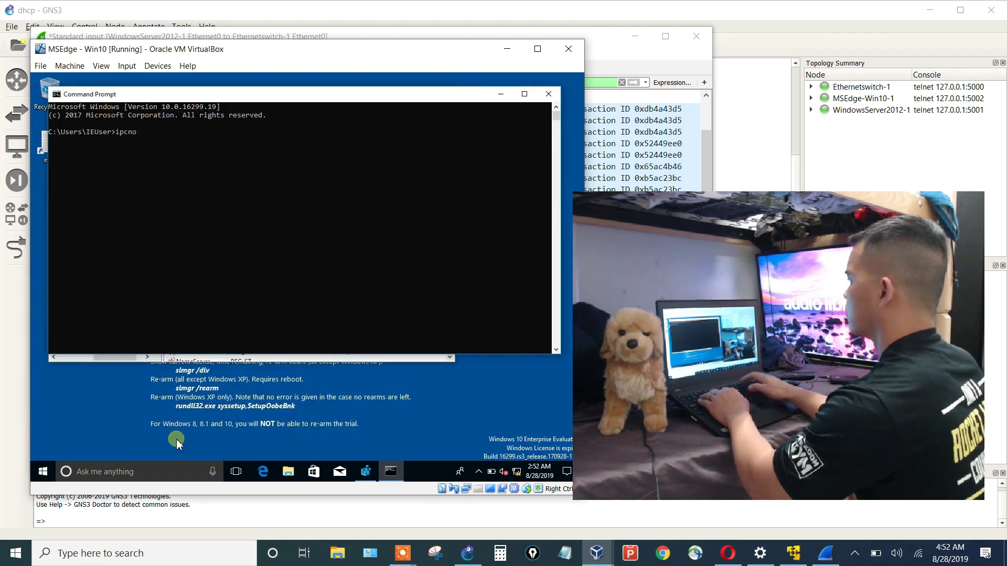
{"action": "type", "text": "ffig"}
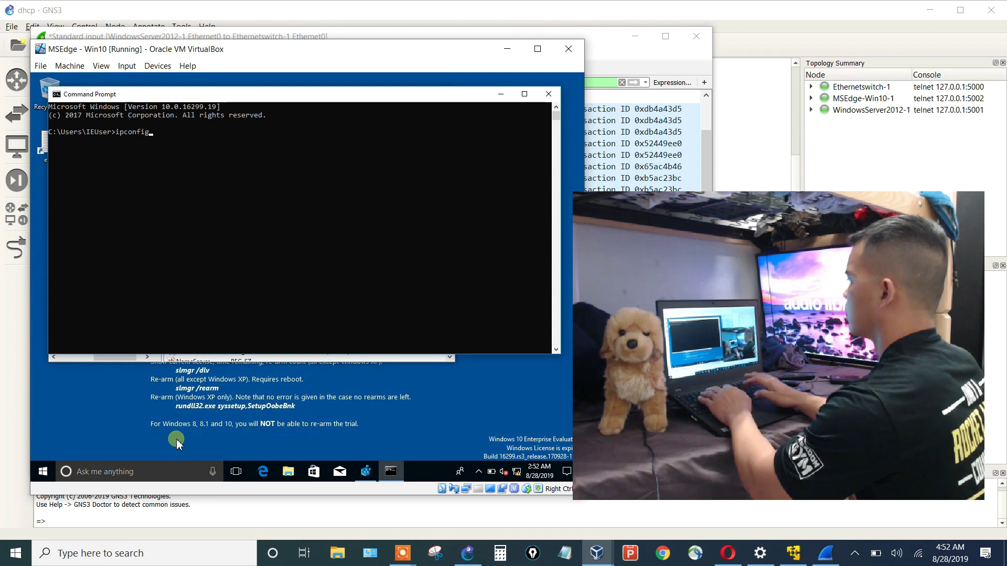
{"action": "key", "text": "Return"}
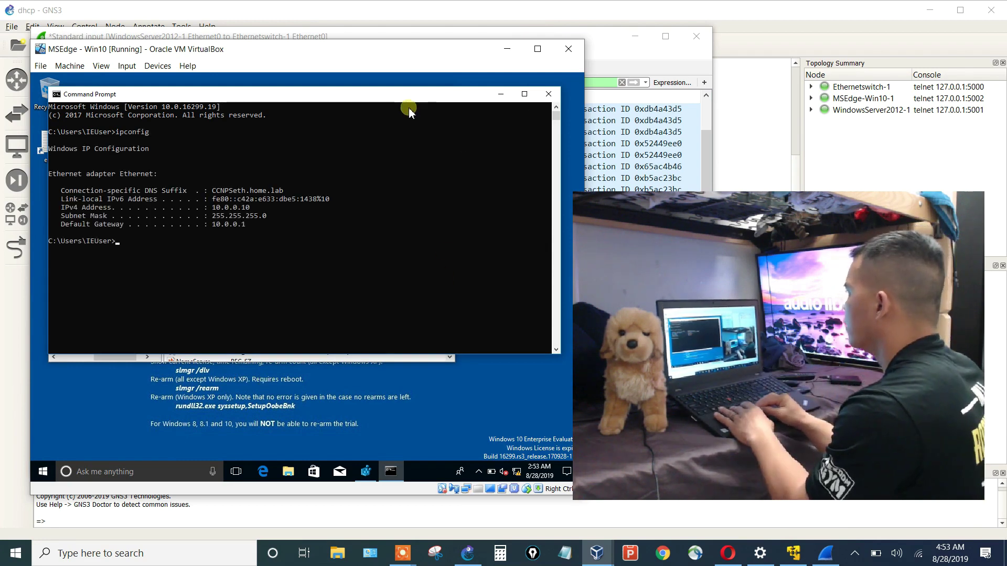
Minimize Command Prompt and widen Registry Editor to show the full Tcpip key path.
{"action": "left_click", "coordinate": [500, 95]}
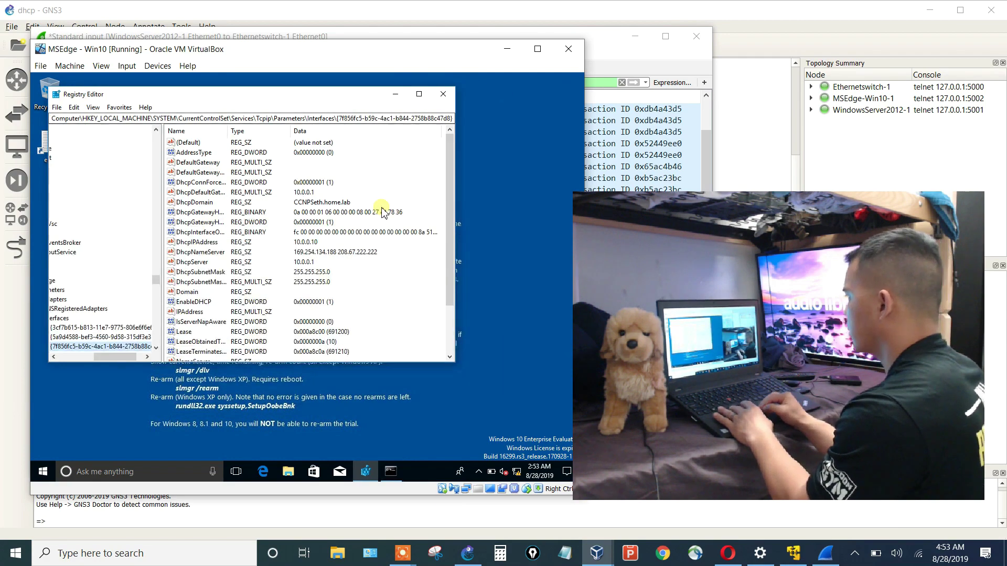
{"action": "left_click_drag", "start_coordinate": [455, 350], "coordinate": [573, 354]}
{"action": "left_click_drag", "start_coordinate": [121, 358], "coordinate": [88, 362]}
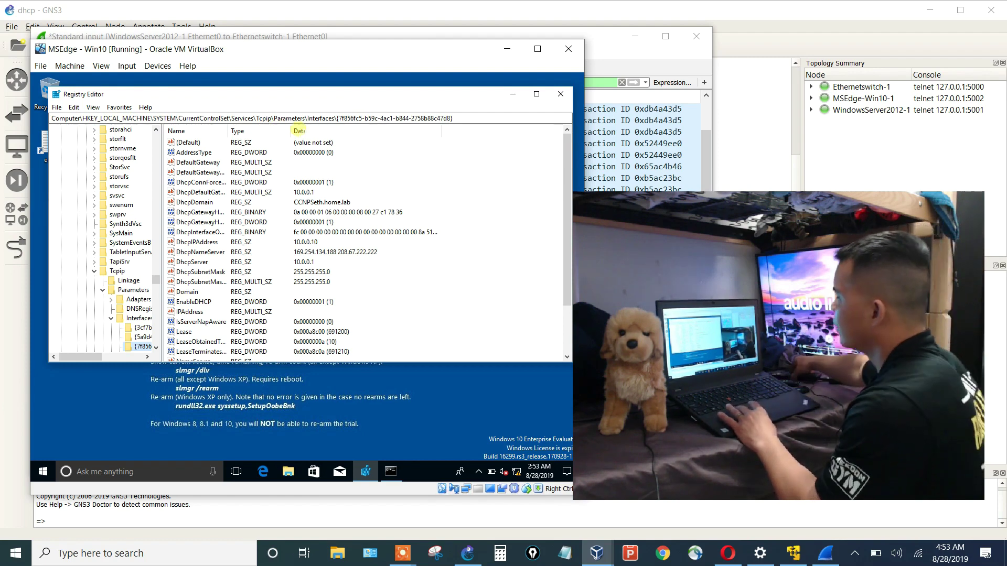
{"action": "left_click", "coordinate": [390, 119]}
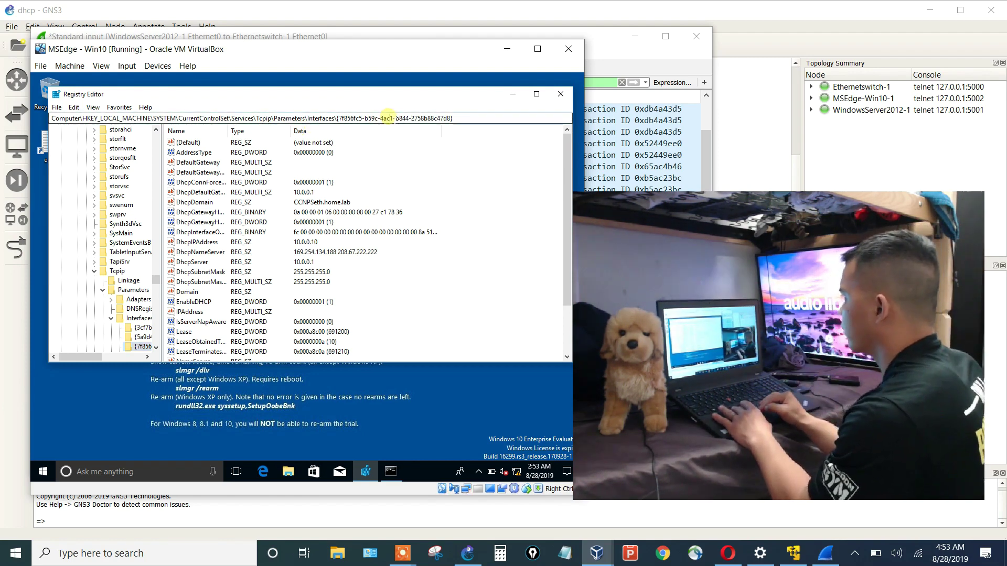
Browse the Tcpip Interfaces GUID keys to the one holding DhcpIPAddress 10.0.0.10.
{"action": "left_click", "coordinate": [139, 318]}
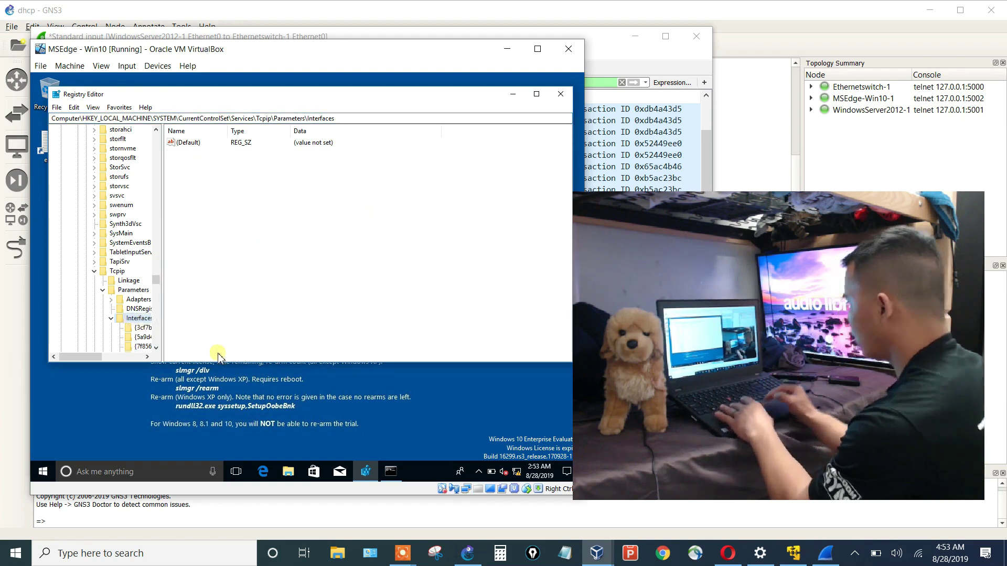
{"action": "key", "text": "Down"}
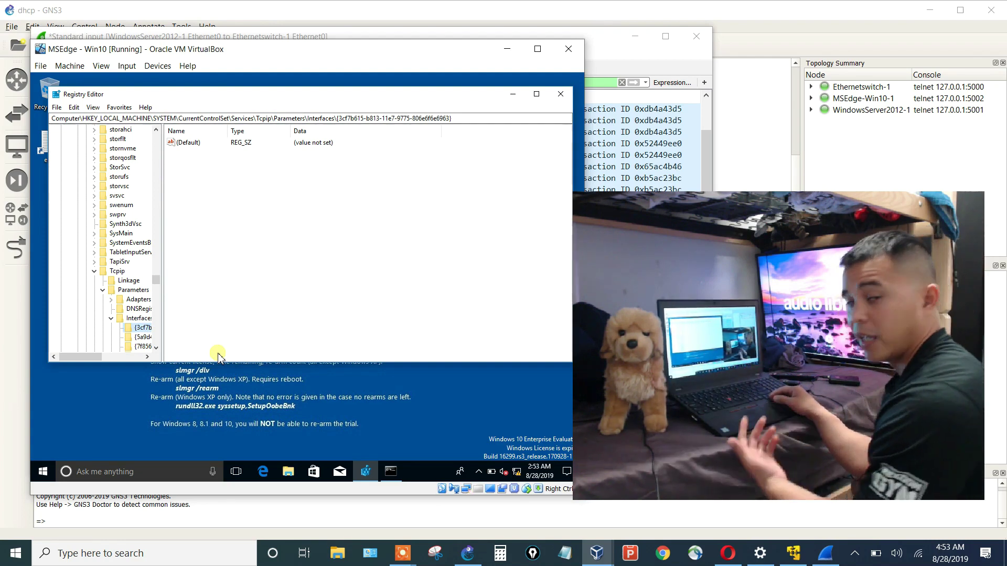
{"action": "key", "text": "Up"}
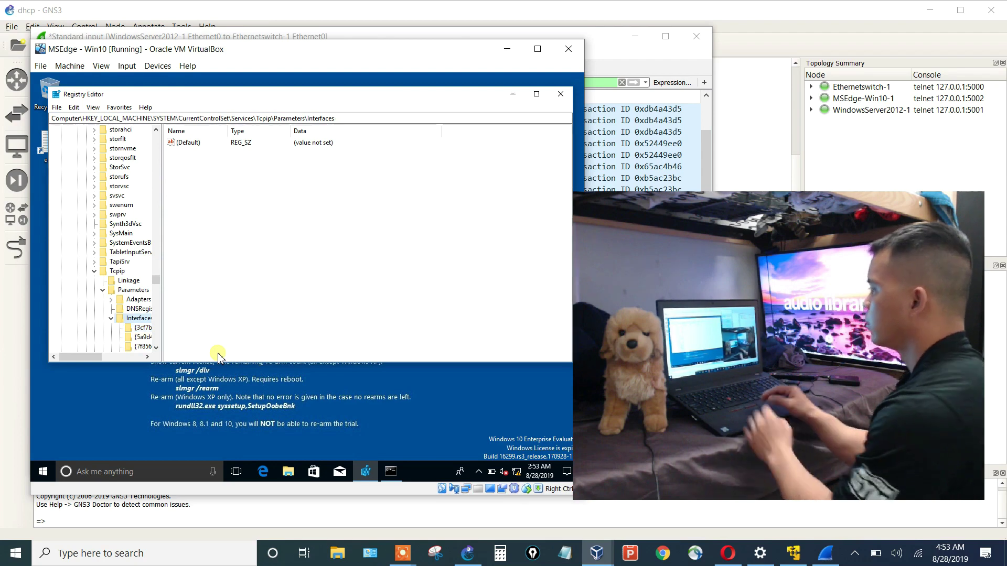
{"action": "left_click_drag", "start_coordinate": [162, 318], "coordinate": [193, 317]}
{"action": "key", "text": "Down"}
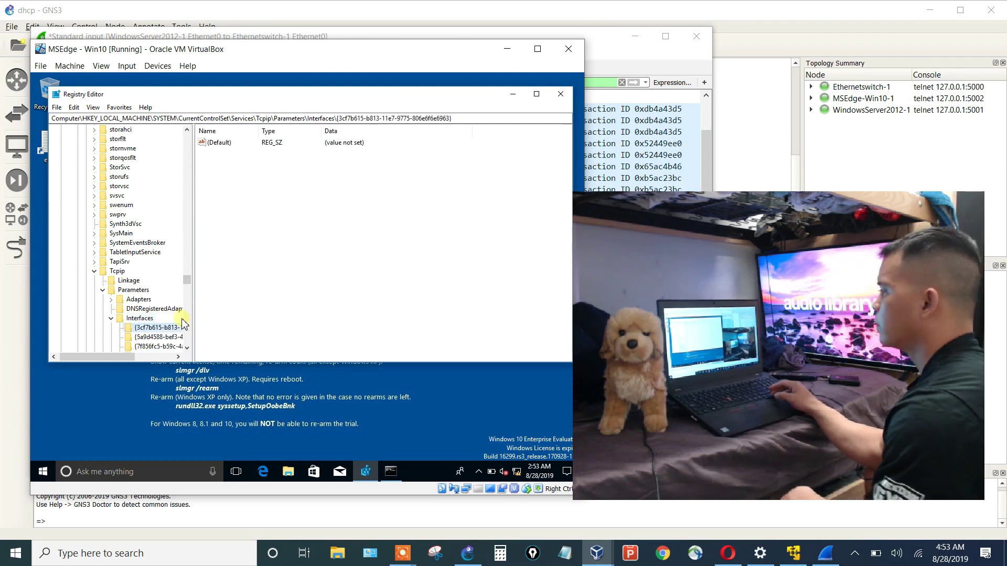
{"action": "key", "text": "Down"}
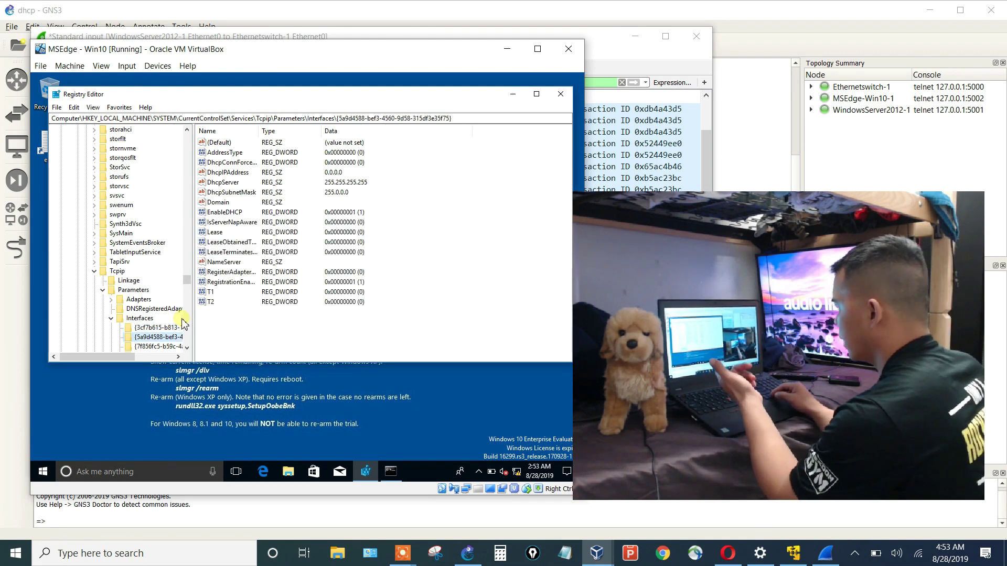
{"action": "key", "text": "Down"}
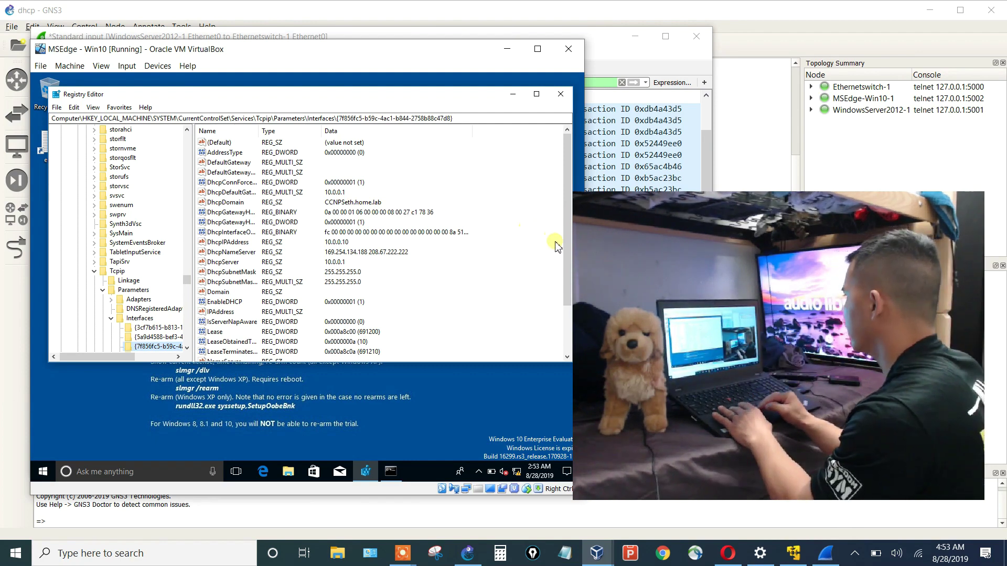
{"action": "left_click_drag", "start_coordinate": [568, 259], "coordinate": [568, 315]}
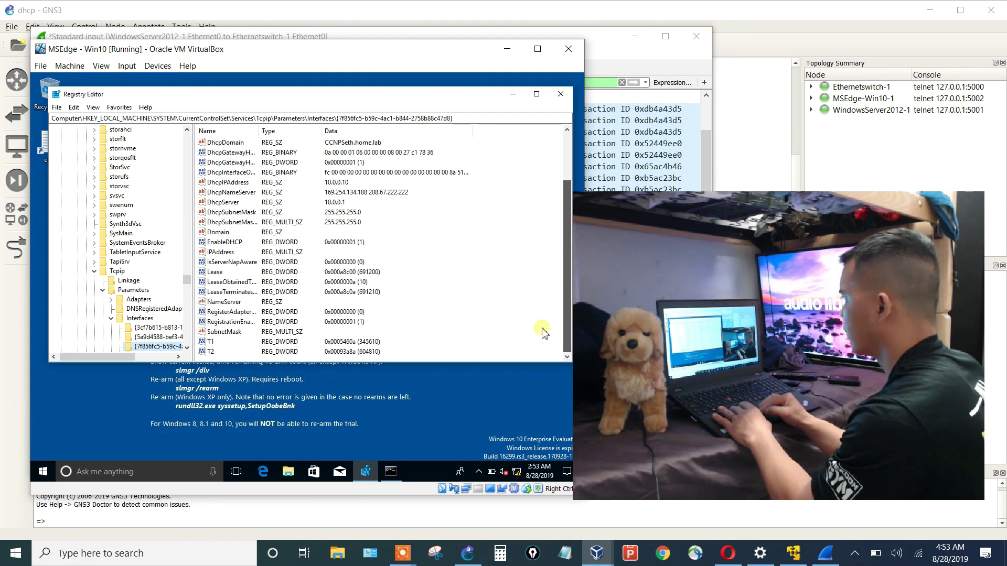
Create a DWORD (32-bit) value named ReleaseOnShutDown in the interface key with data 1.
{"action": "right_click", "coordinate": [454, 336]}
{"action": "mouse_move", "coordinate": [478, 339]}
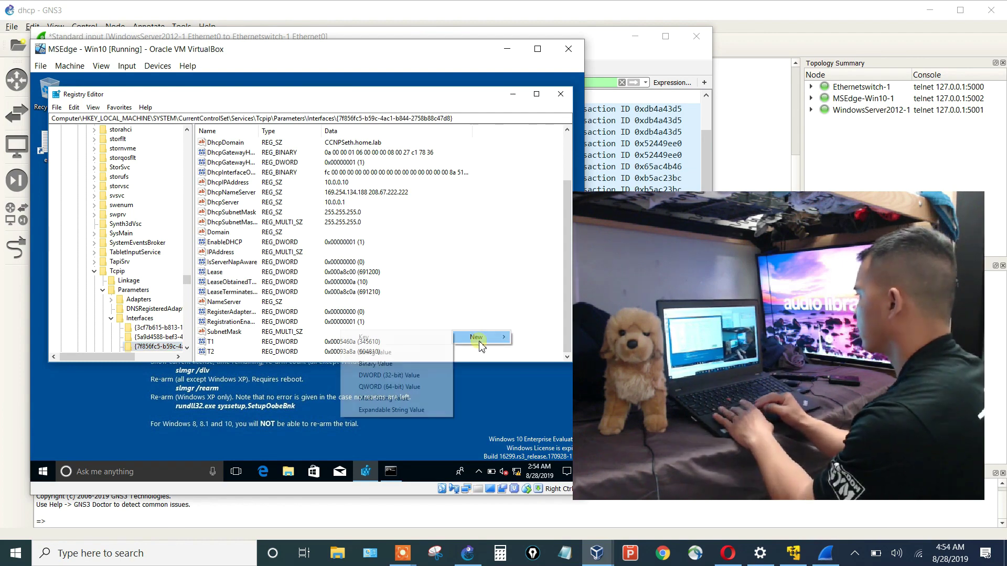
{"action": "left_click", "coordinate": [401, 376]}
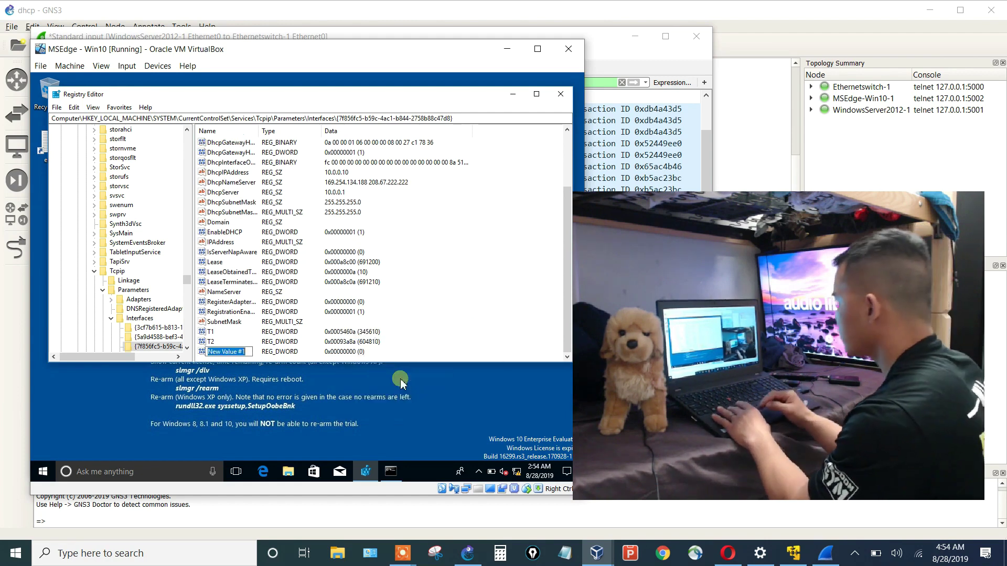
{"action": "type", "text": "ReleaseOnS"}
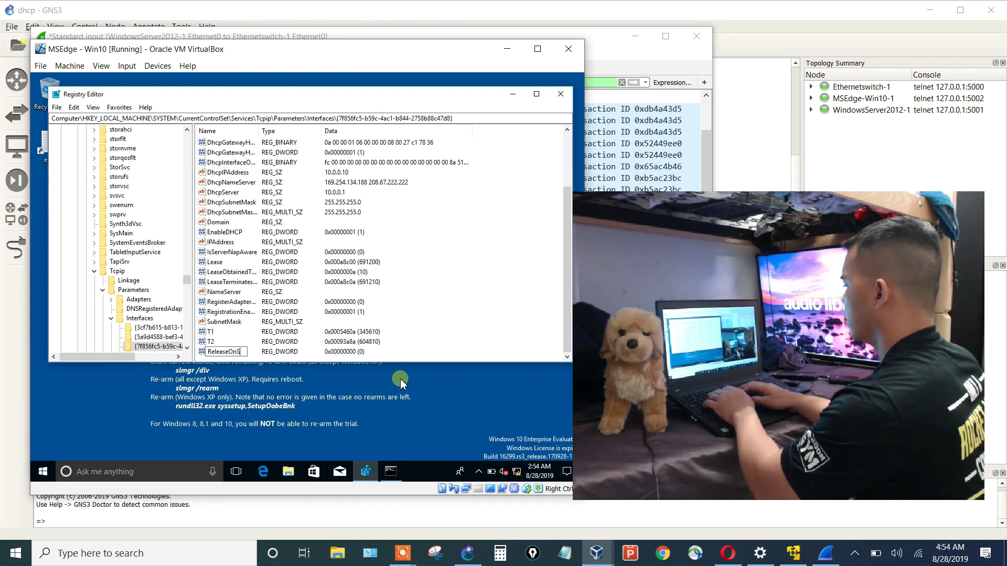
{"action": "type", "text": "hutDown"}
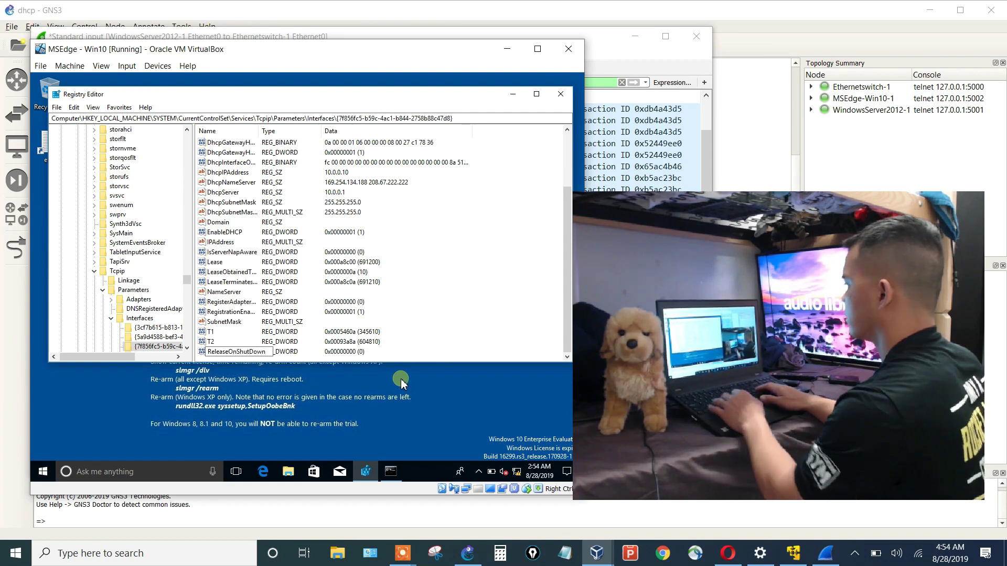
{"action": "key", "text": "Return"}
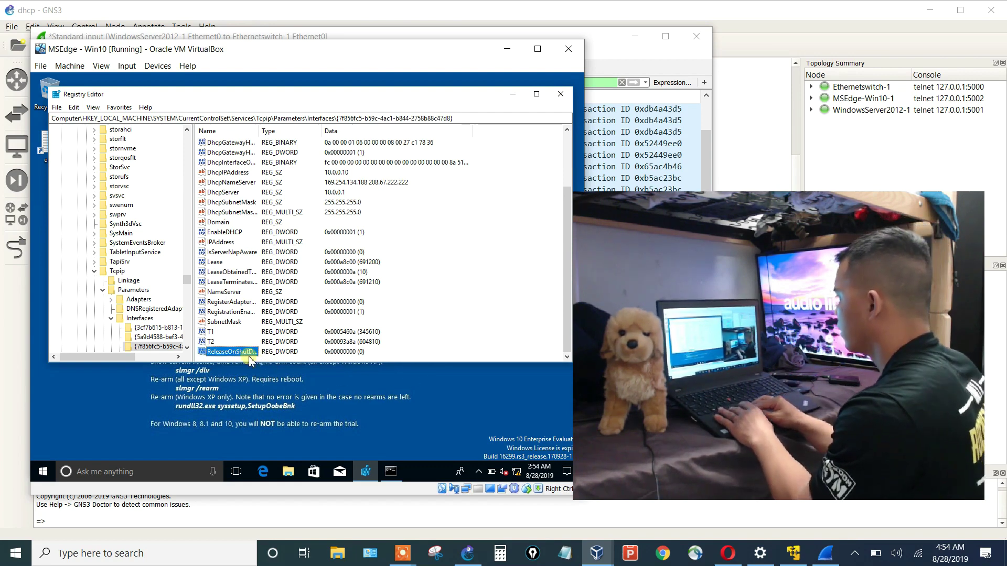
{"action": "double_click", "coordinate": [242, 353]}
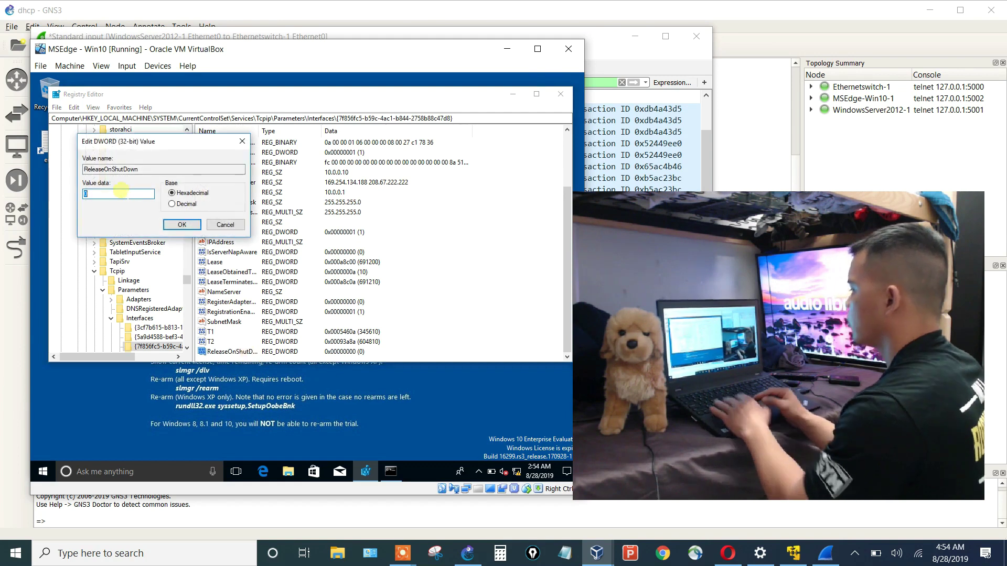
{"action": "type", "text": "1"}
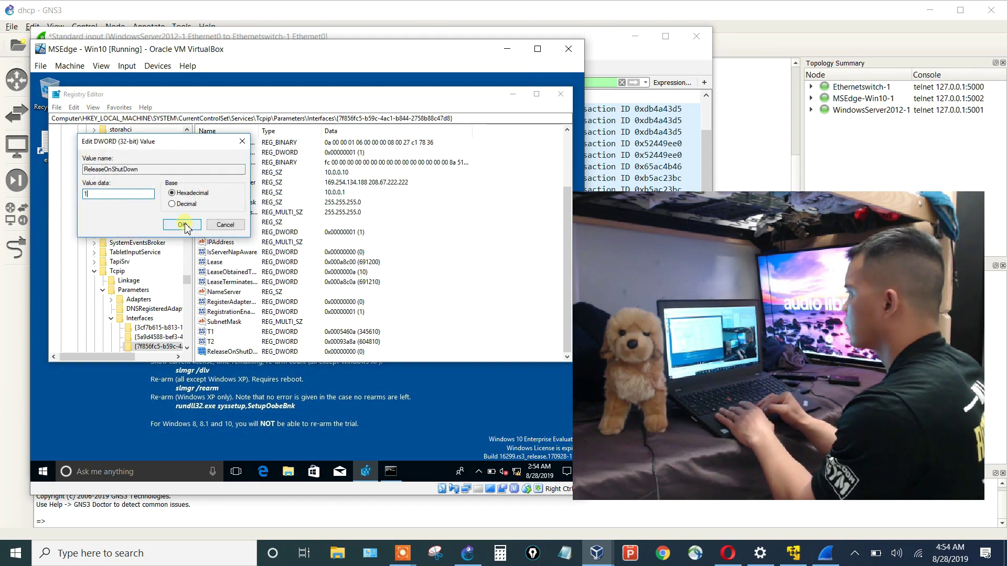
{"action": "left_click", "coordinate": [182, 225]}
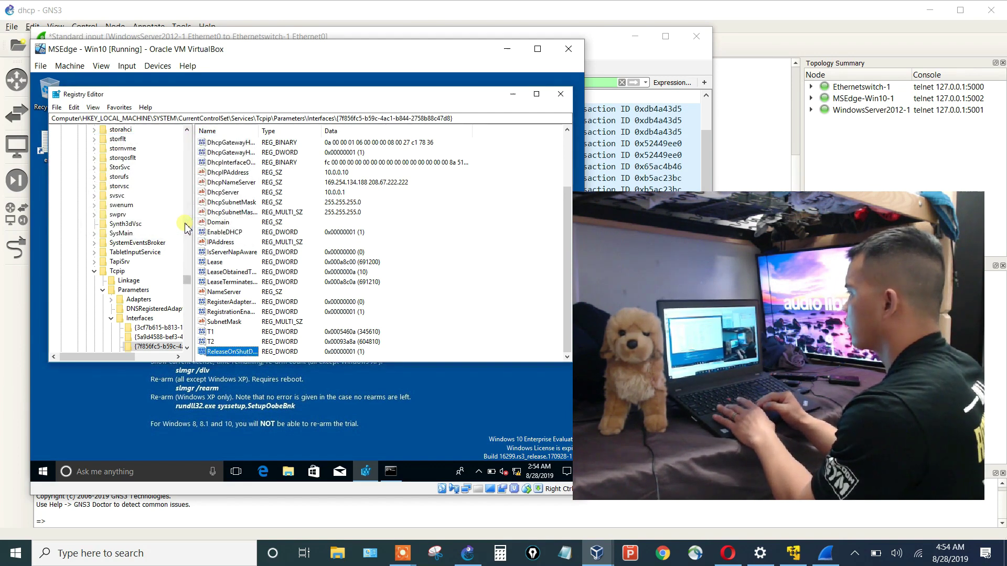
Close Registry Editor and move the VM window aside to view the Wireshark capture.
{"action": "left_click", "coordinate": [561, 95]}
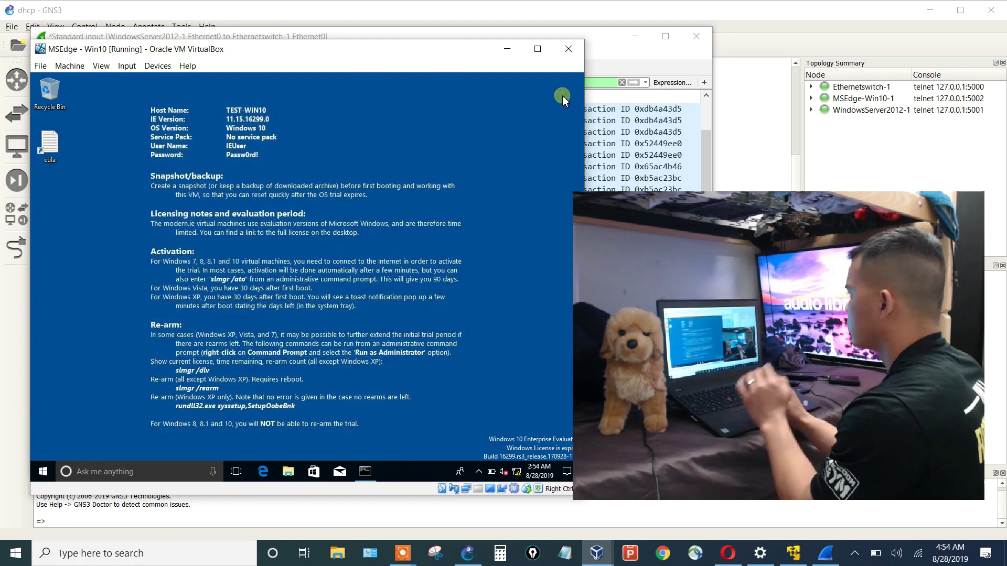
{"action": "left_click_drag", "start_coordinate": [470, 55], "coordinate": [574, 59]}
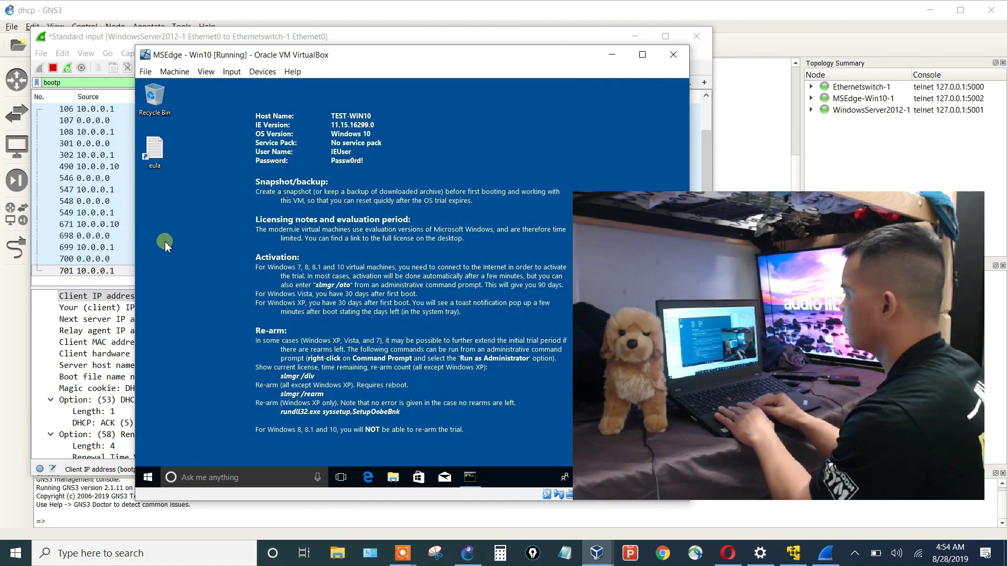
{"action": "left_click", "coordinate": [152, 272]}
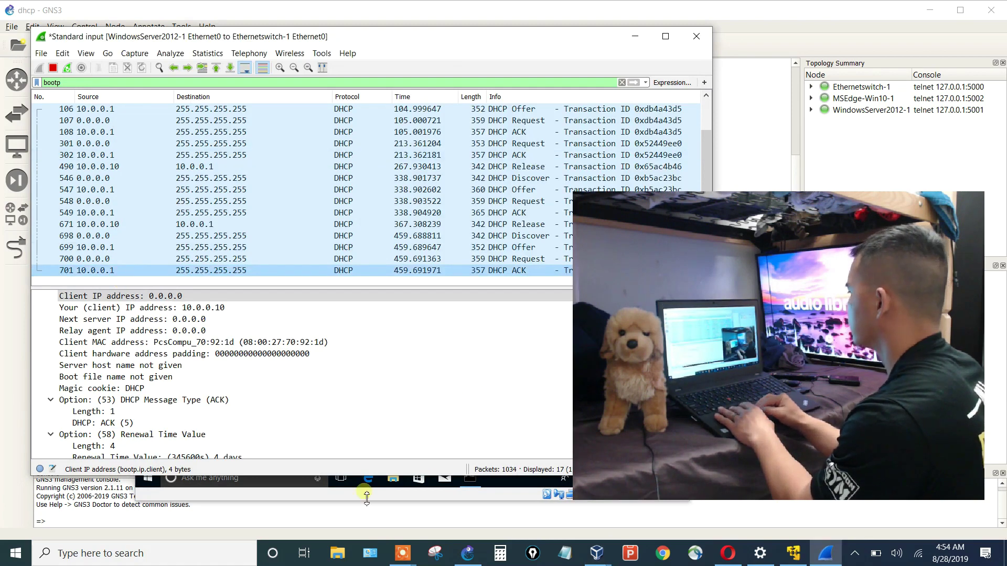
Shut down the Windows 10 guest through its Start menu power options.
{"action": "left_click", "coordinate": [280, 483]}
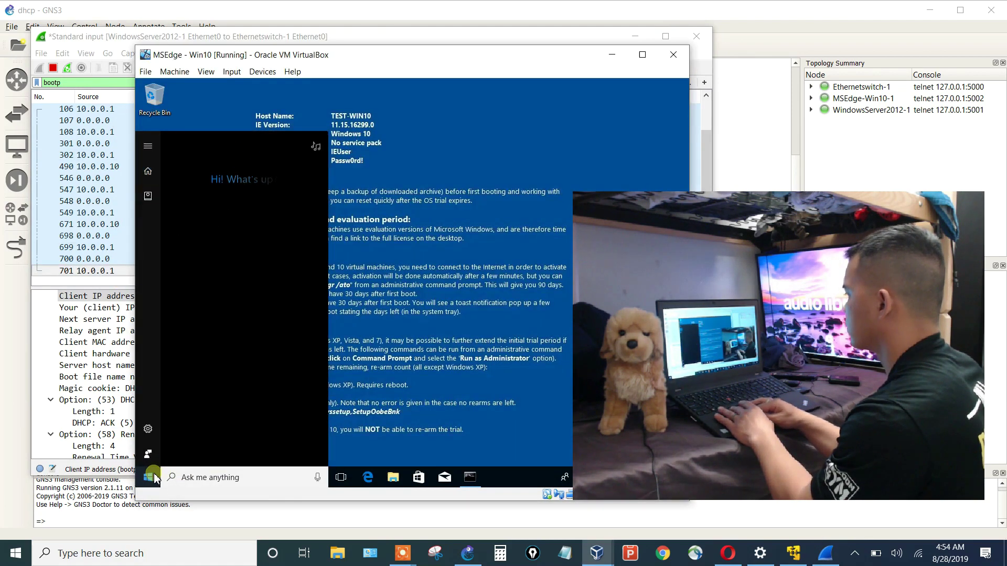
{"action": "left_click", "coordinate": [151, 477]}
{"action": "left_click", "coordinate": [148, 454]}
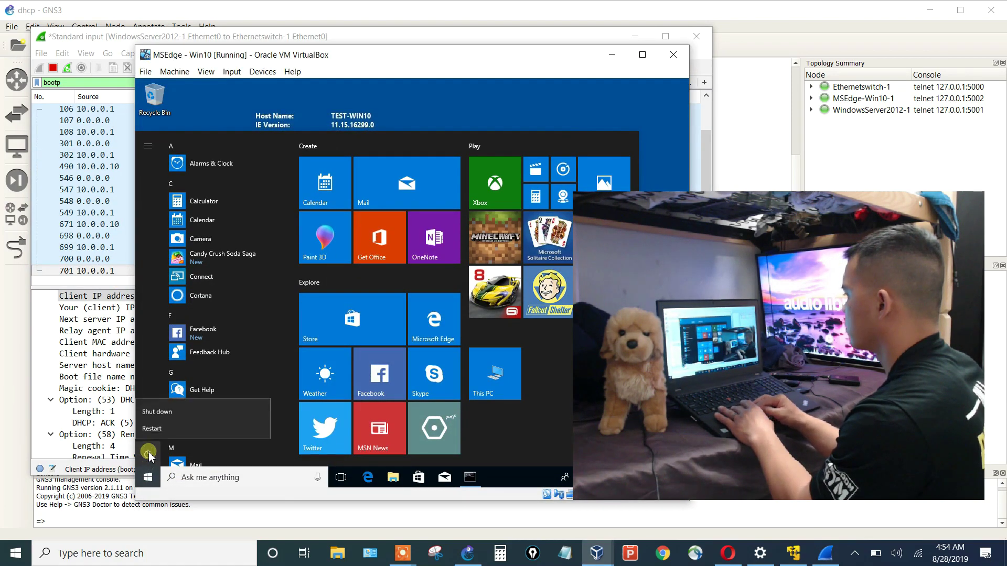
{"action": "left_click", "coordinate": [171, 411]}
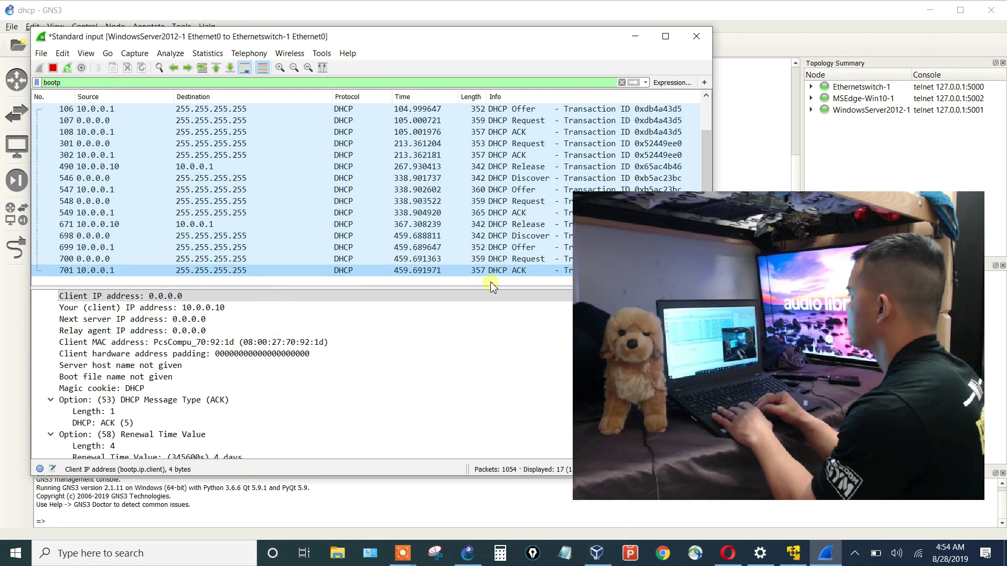
{"action": "left_click_drag", "start_coordinate": [465, 37], "coordinate": [445, 23]}
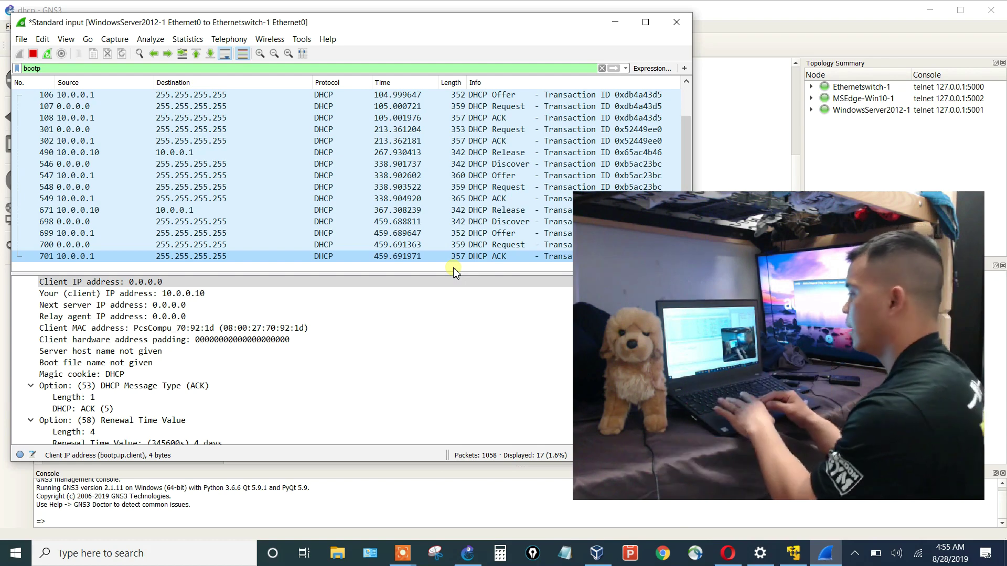
Stop and then start the MSEdge-Win10-1 node in the GNS3 topology.
{"action": "left_click", "coordinate": [466, 480]}
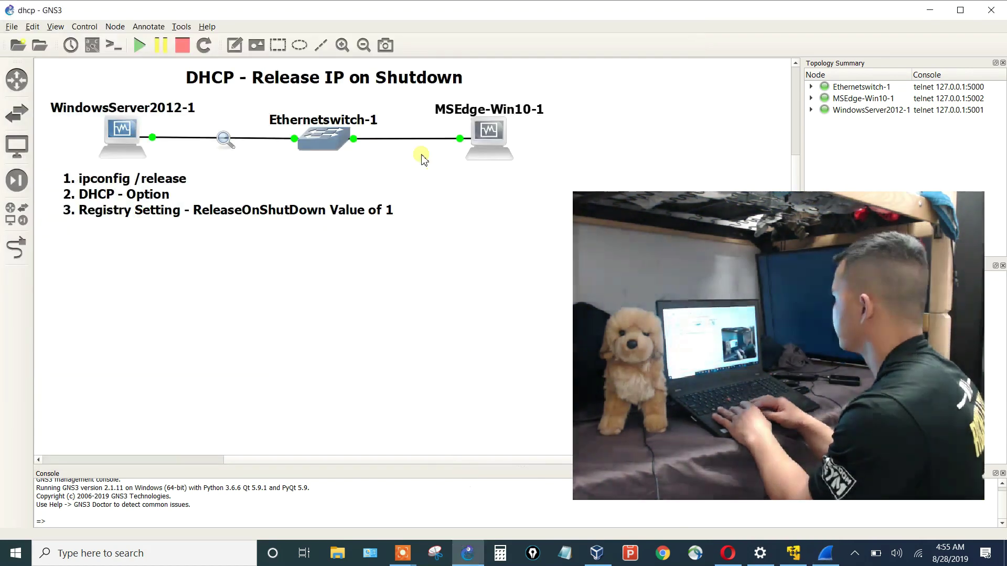
{"action": "right_click", "coordinate": [493, 153]}
{"action": "left_click", "coordinate": [513, 308]}
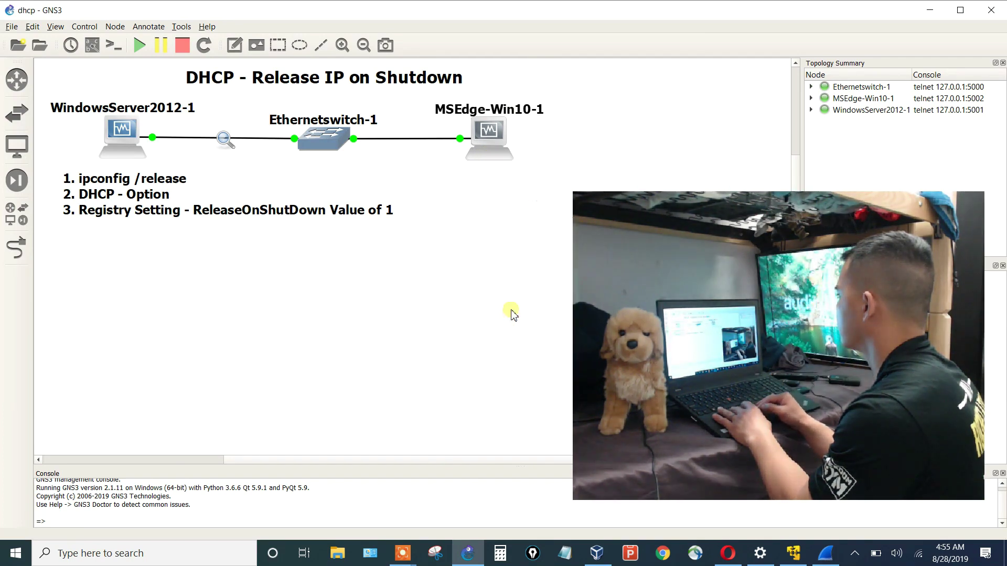
{"action": "right_click", "coordinate": [487, 160]}
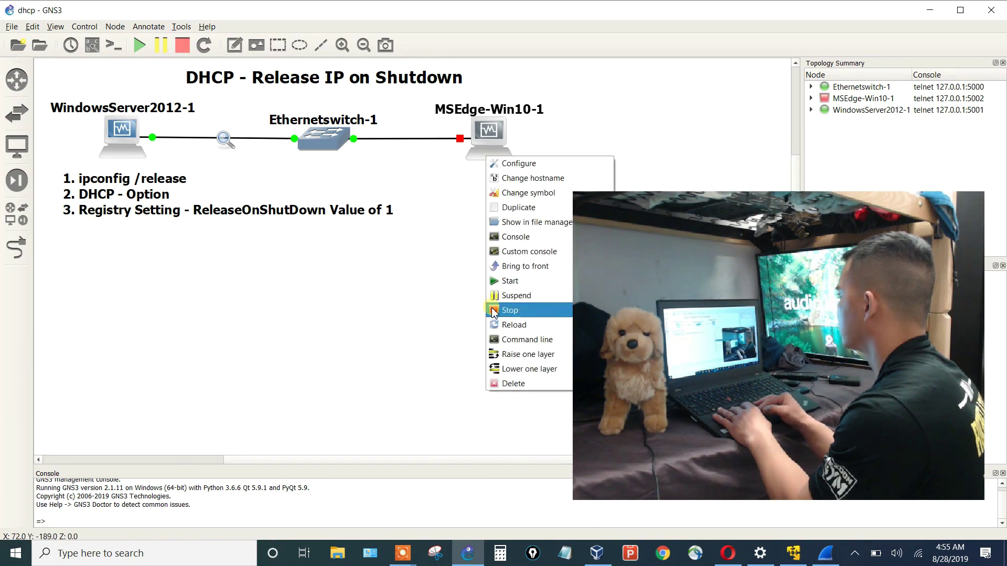
{"action": "left_click", "coordinate": [501, 287]}
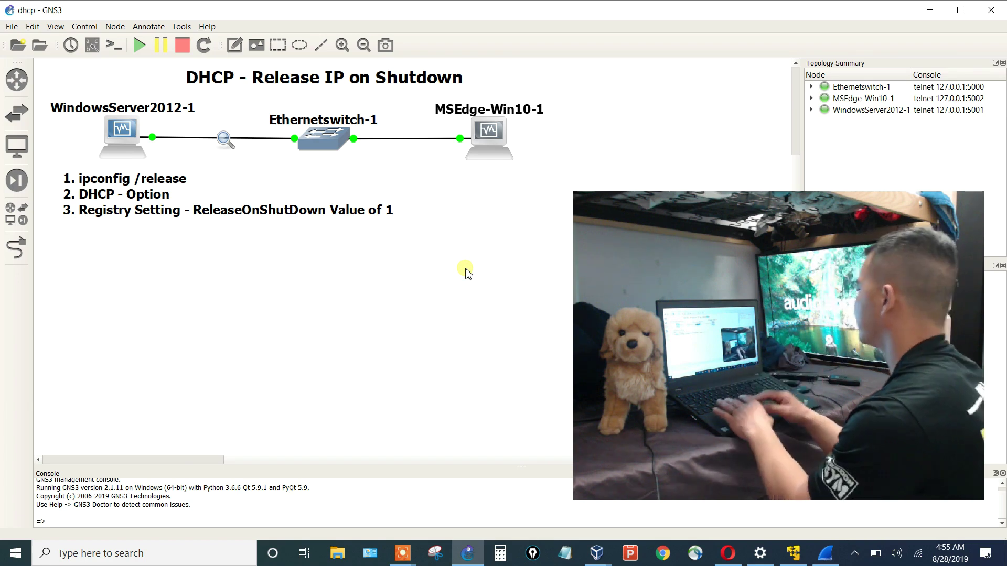
In the MSEdge-Win10 VM window, dismiss VirtualBox notices and sign in with the account password.
{"action": "mouse_move", "coordinate": [596, 560]}
{"action": "left_click", "coordinate": [640, 521]}
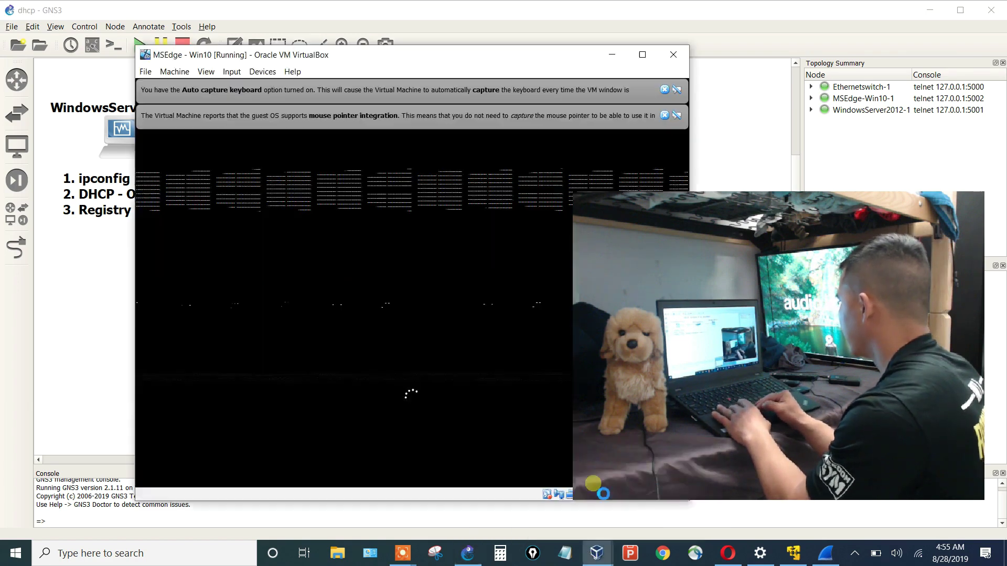
{"action": "left_click", "coordinate": [664, 115]}
{"action": "left_click", "coordinate": [664, 90]}
{"action": "left_click", "coordinate": [442, 248]}
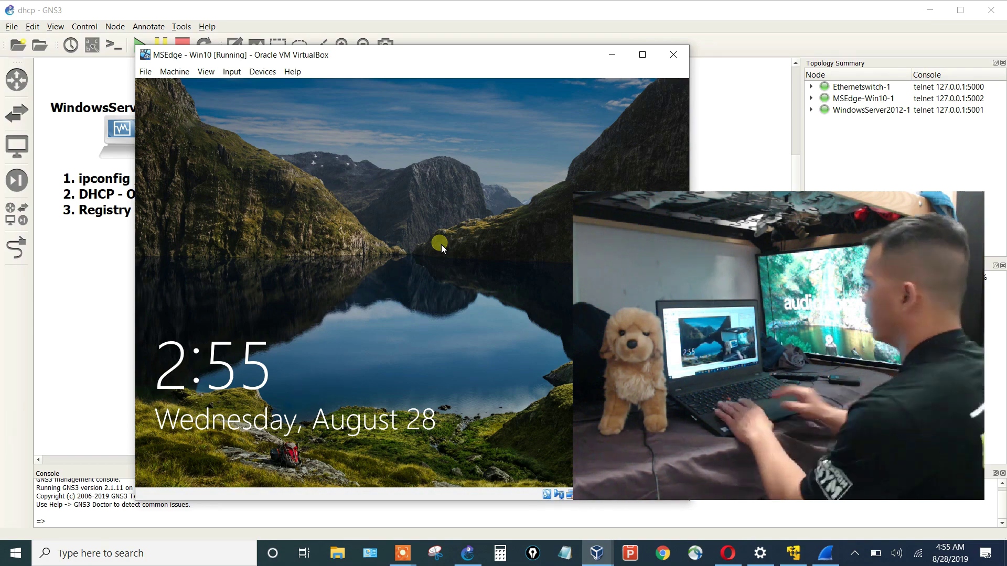
{"action": "left_click", "coordinate": [307, 277]}
{"action": "type", "text": "Passw"}
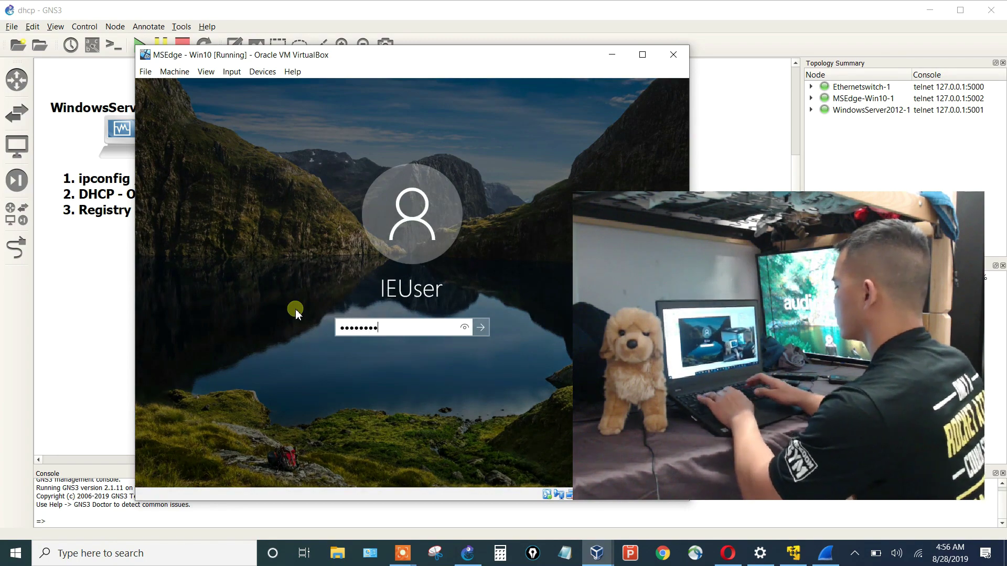
{"action": "type", "text": "!"}
{"action": "key", "text": "Return"}
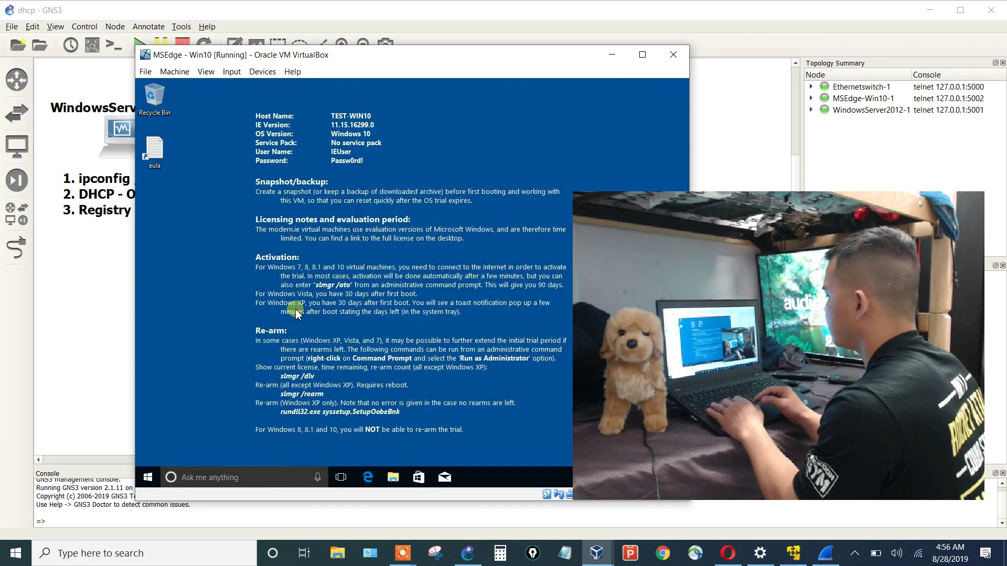
Open Command Prompt and run ipconfig to show the client's 10.0.0.10 address.
{"action": "key", "text": "super"}
{"action": "type", "text": "c"}
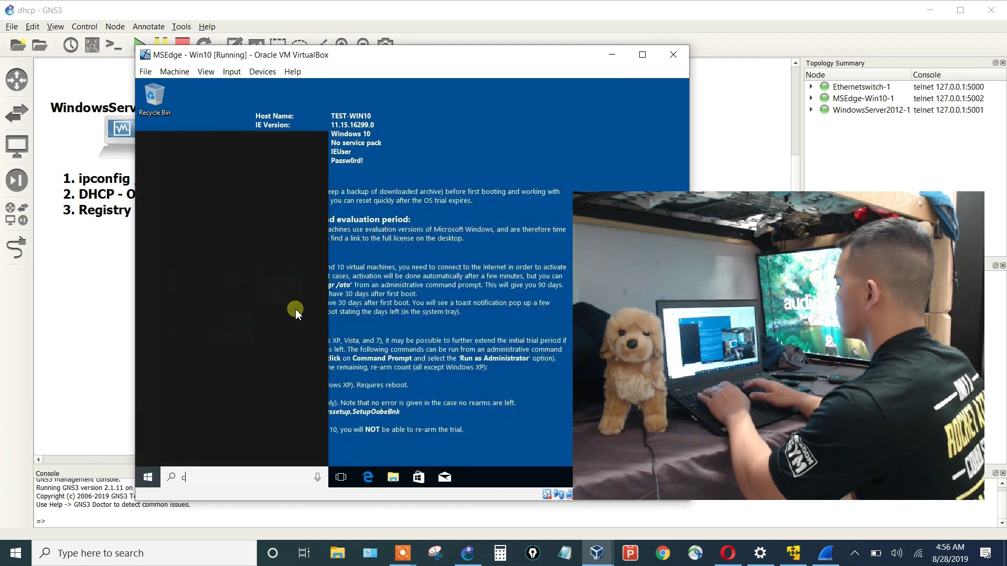
{"action": "type", "text": "md"}
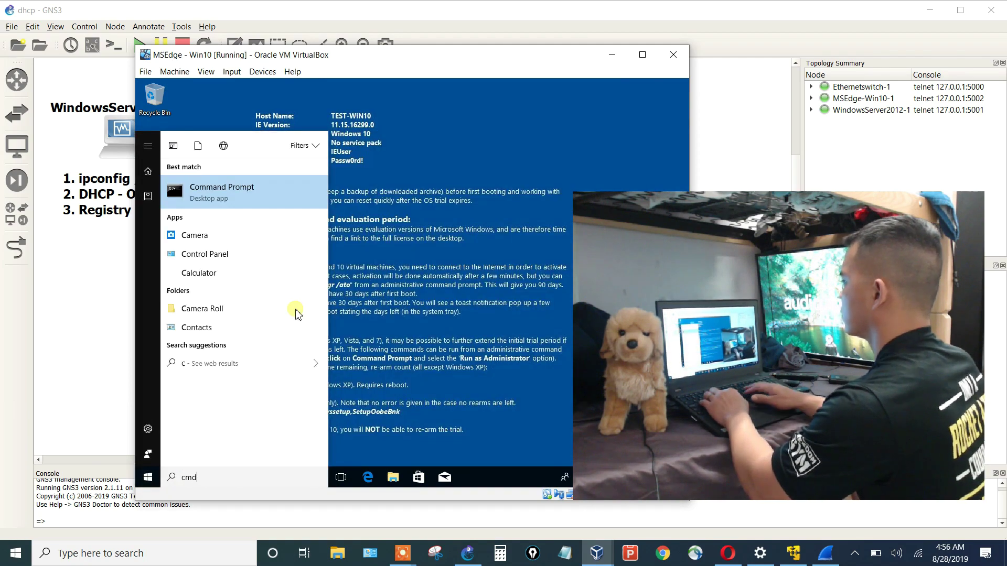
{"action": "key", "text": "Return"}
{"action": "type", "text": "ip co"}
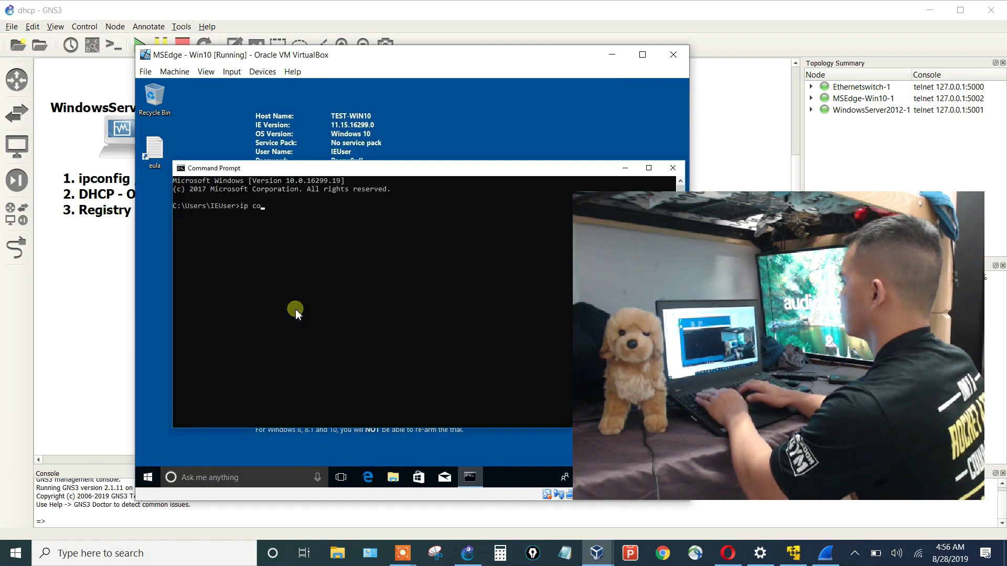
{"action": "type", "text": "nfig"}
{"action": "key", "text": "Return"}
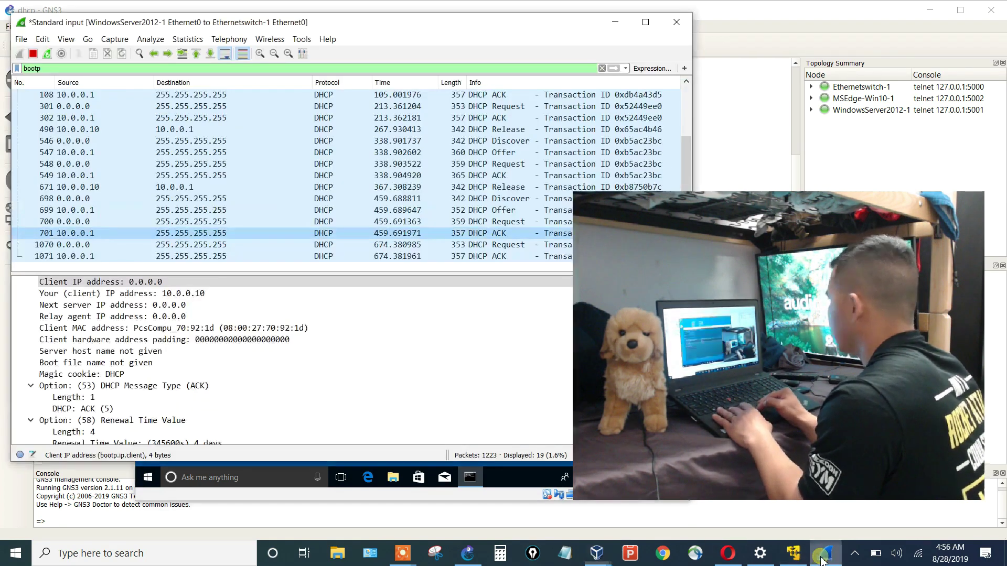
Check Wireshark for the new DHCP Request/ACK, then return to Command Prompt.
{"action": "left_click", "coordinate": [823, 556]}
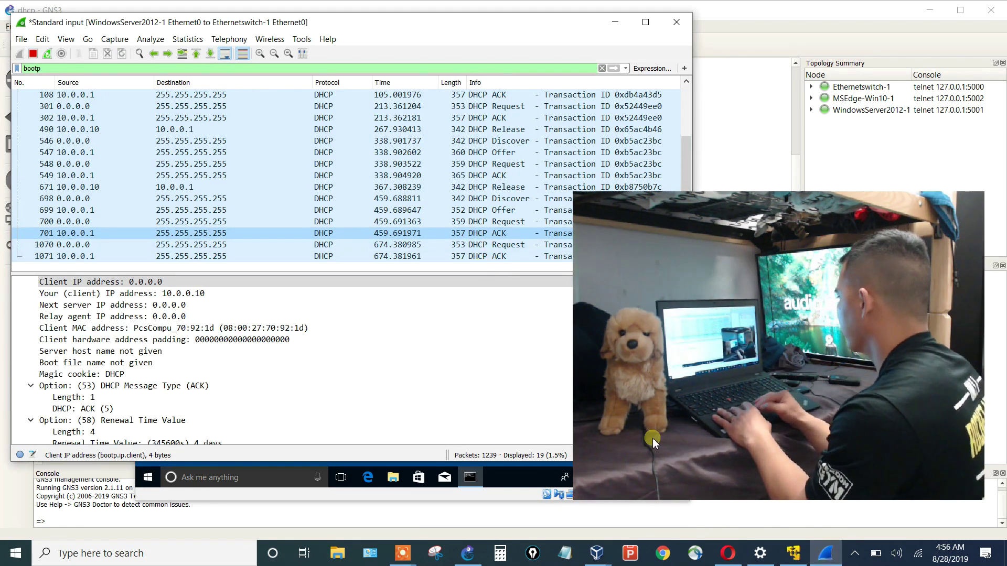
{"action": "left_click", "coordinate": [477, 487]}
{"action": "left_click", "coordinate": [479, 428]}
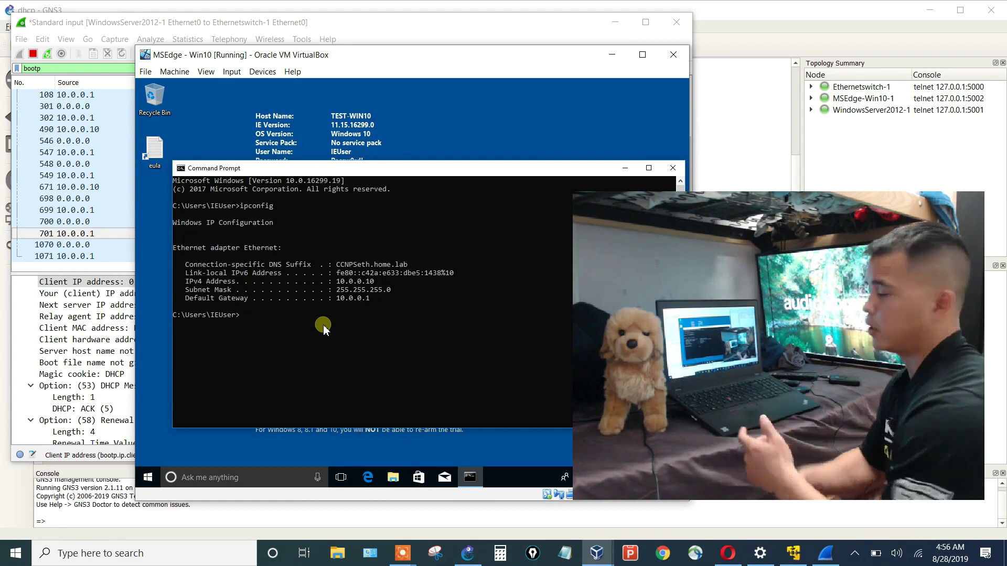
Shut down the Windows 10 guest and inspect DHCP Release packet 1287 from 10.0.0.10.
{"action": "left_click", "coordinate": [148, 478]}
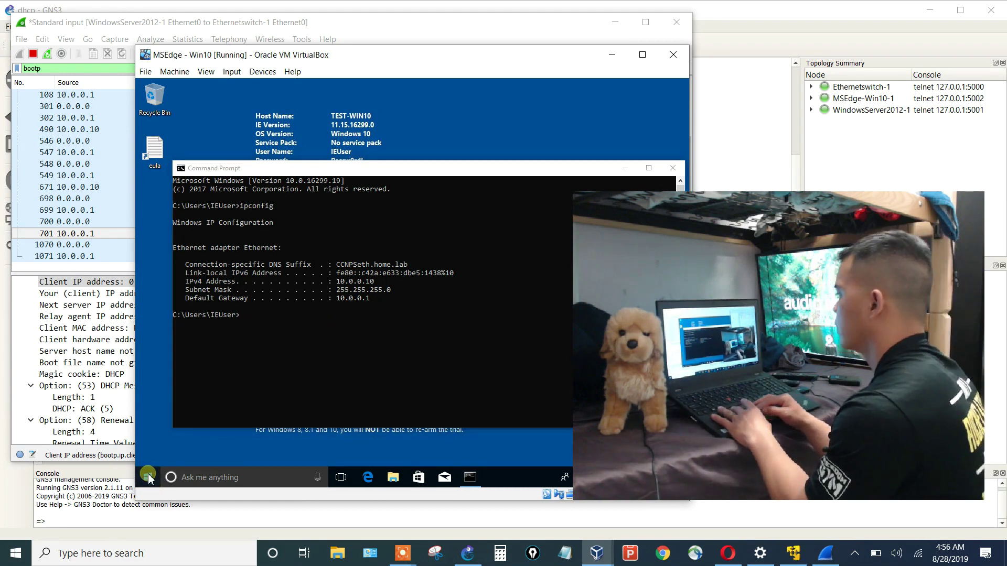
{"action": "left_click", "coordinate": [147, 455]}
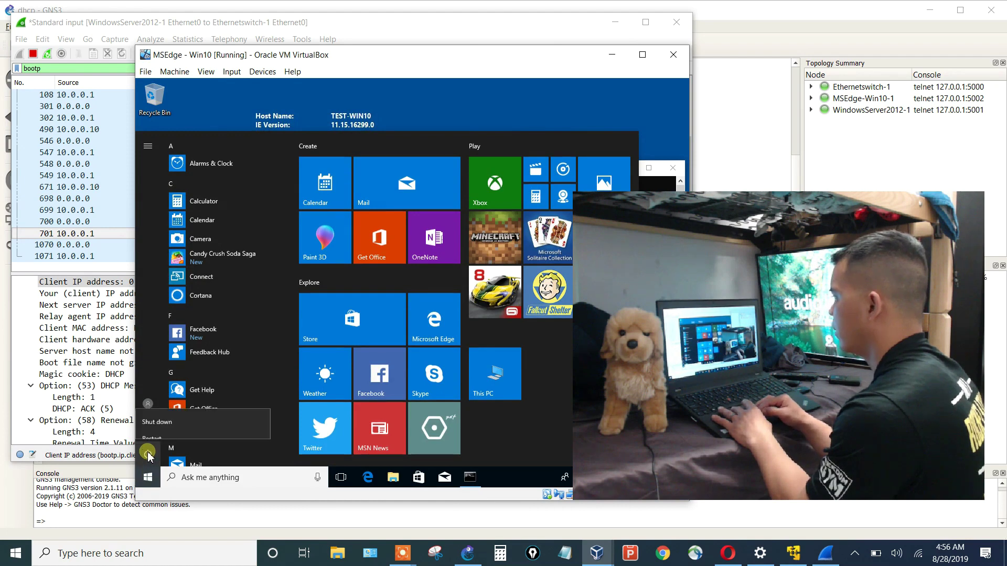
{"action": "left_click", "coordinate": [157, 410]}
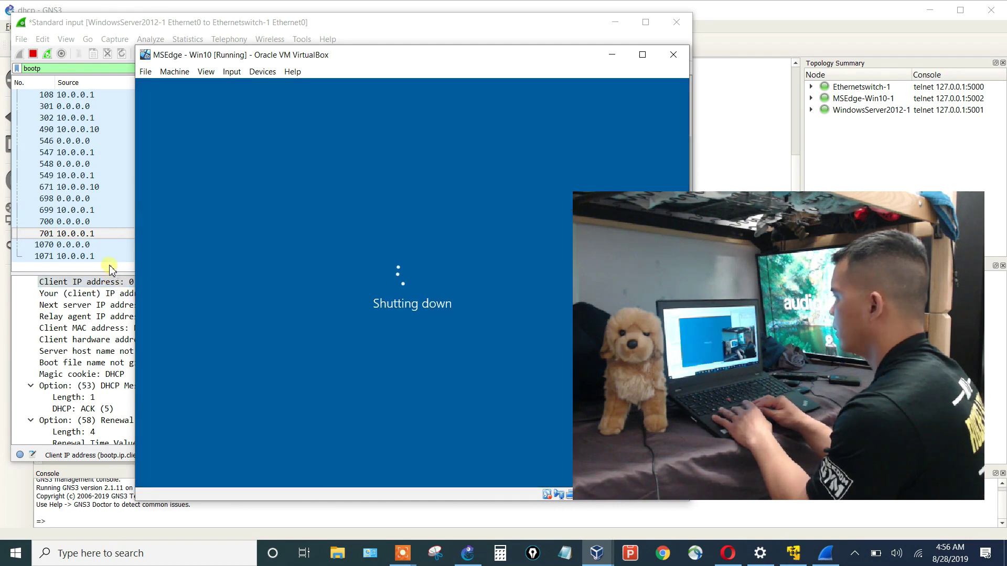
{"action": "left_click", "coordinate": [111, 269]}
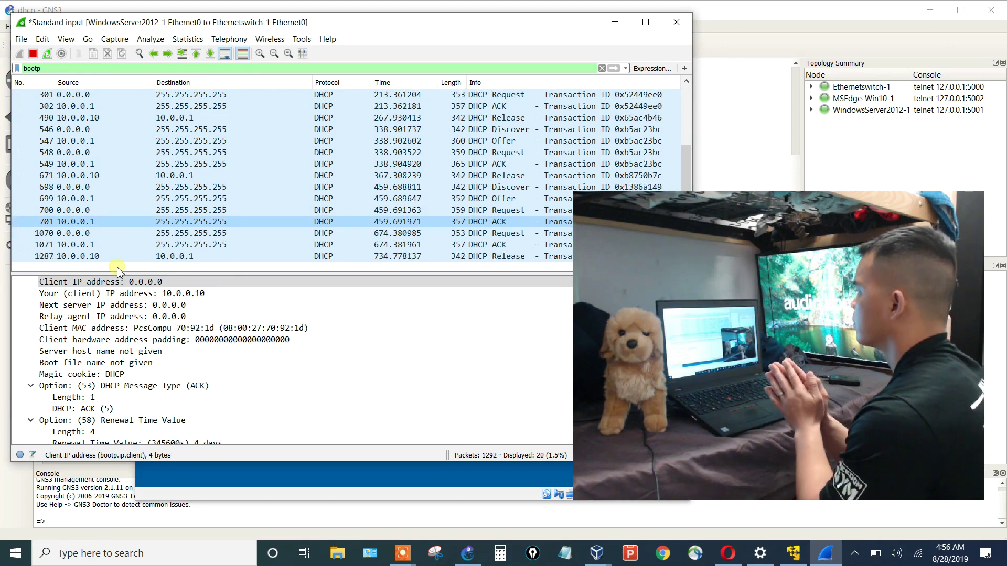
{"action": "left_click", "coordinate": [125, 257]}
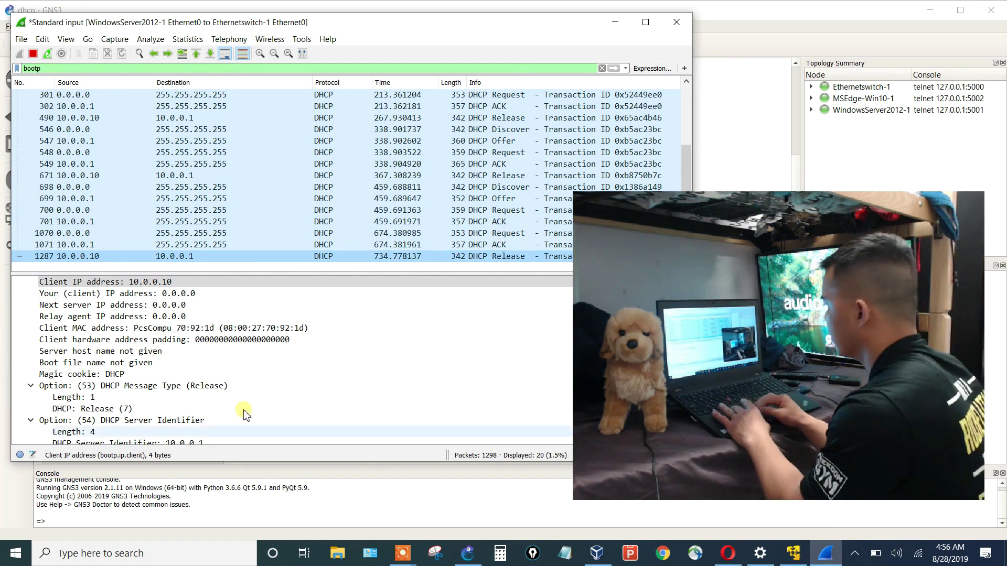
{"action": "left_click", "coordinate": [391, 475]}
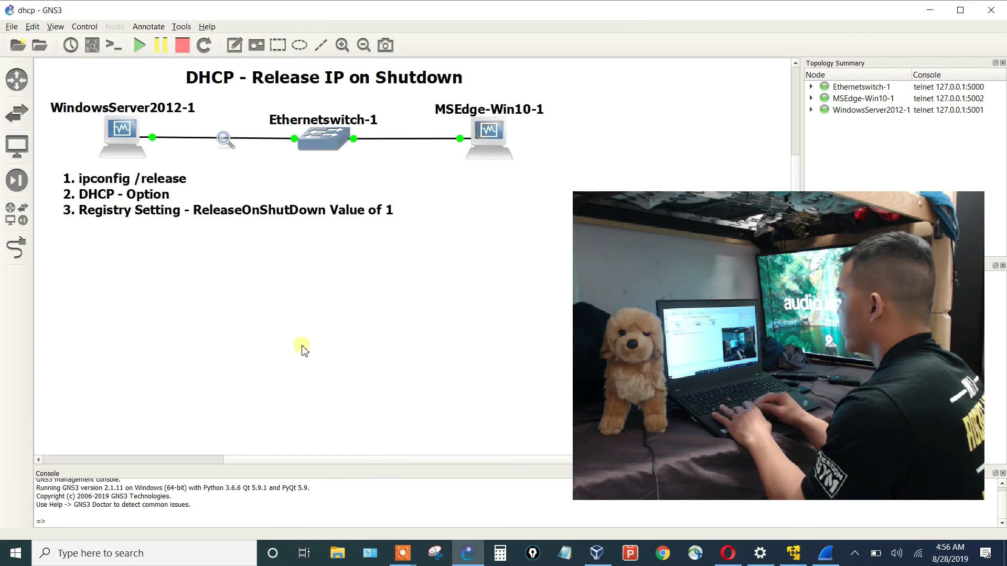